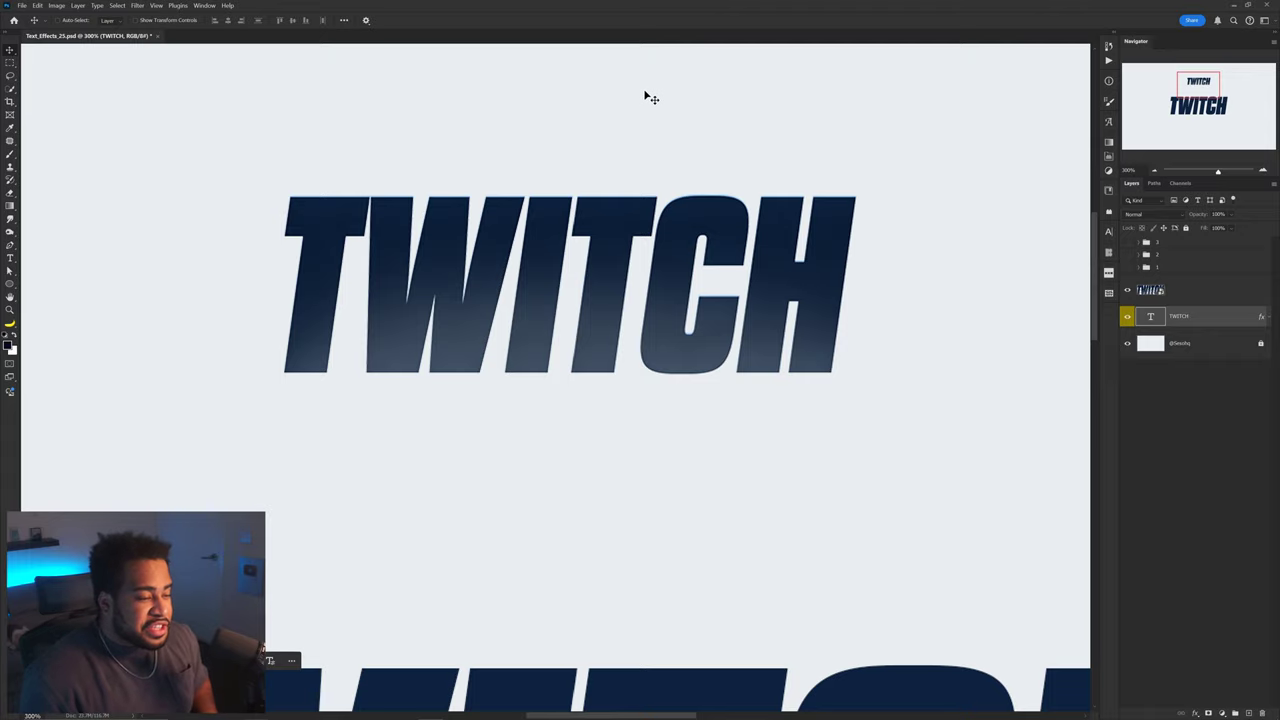
# Set the foreground color to near-black 000204
pyautogui.scroll(1, 514, 183)
pyautogui.scroll(2, 514, 187)
pyautogui.click(543, 166)
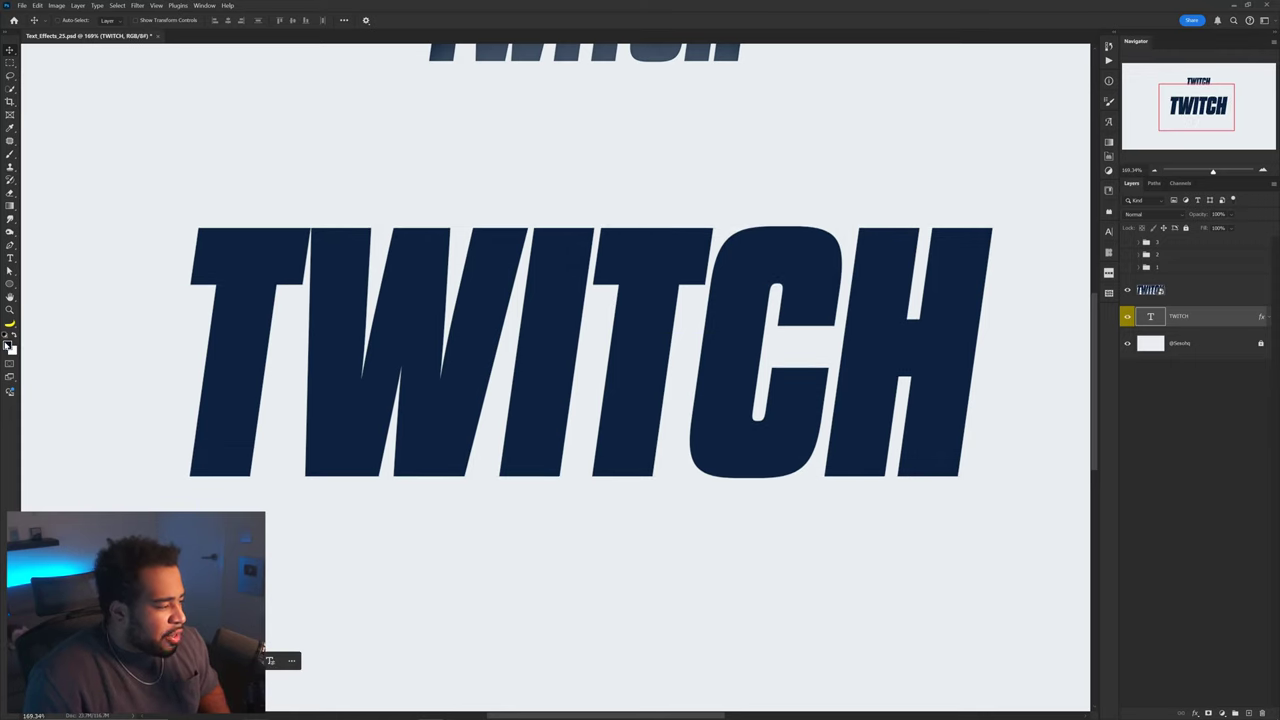
pyautogui.click(9, 345)
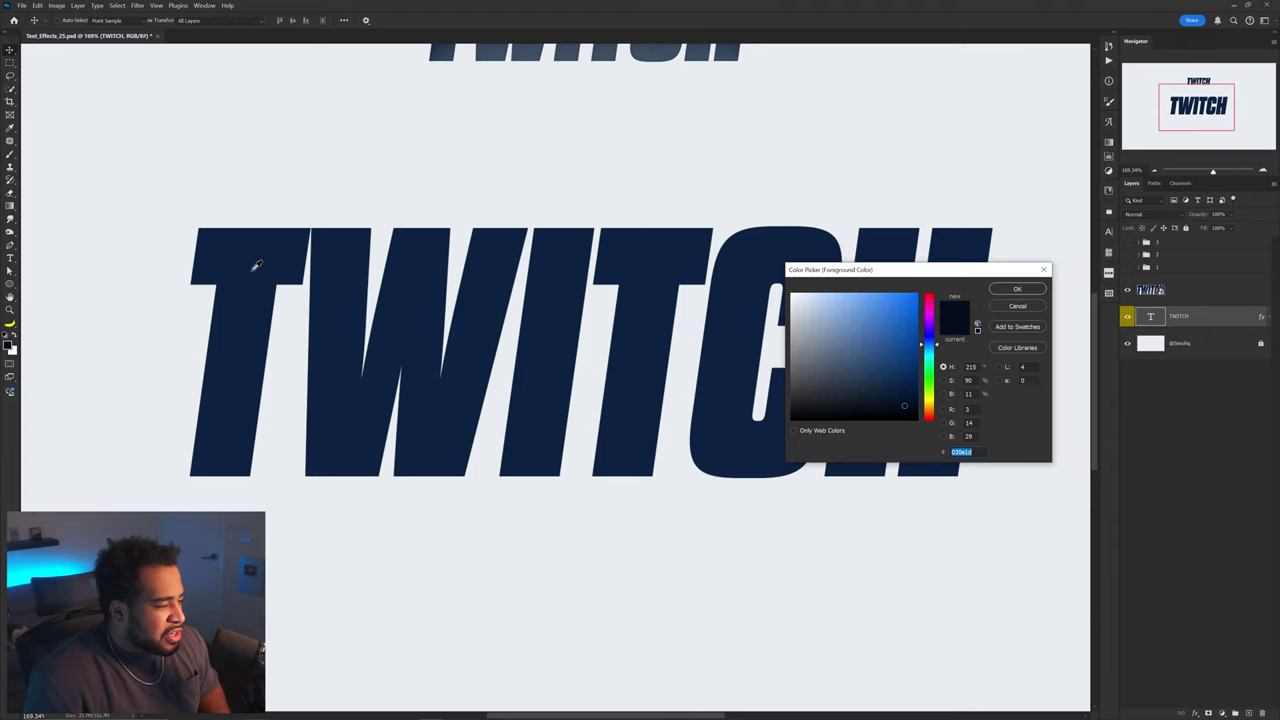
pyautogui.click(906, 418)
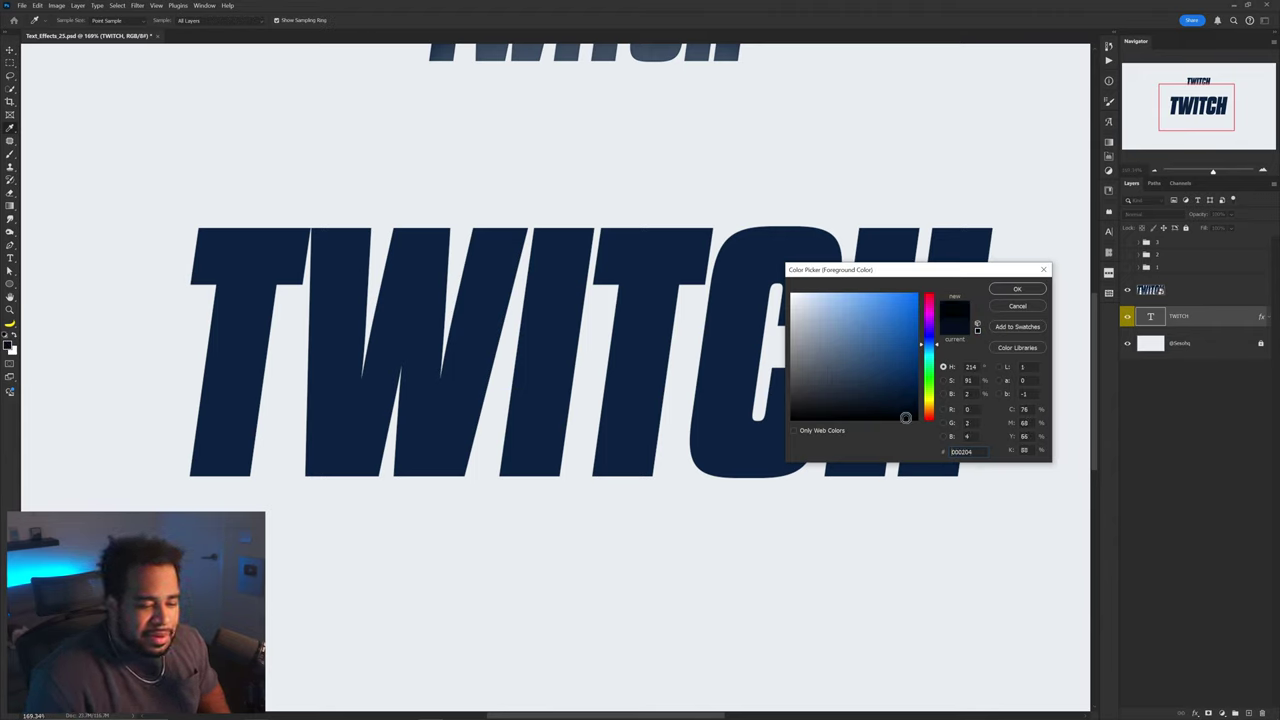
pyautogui.click(1006, 289)
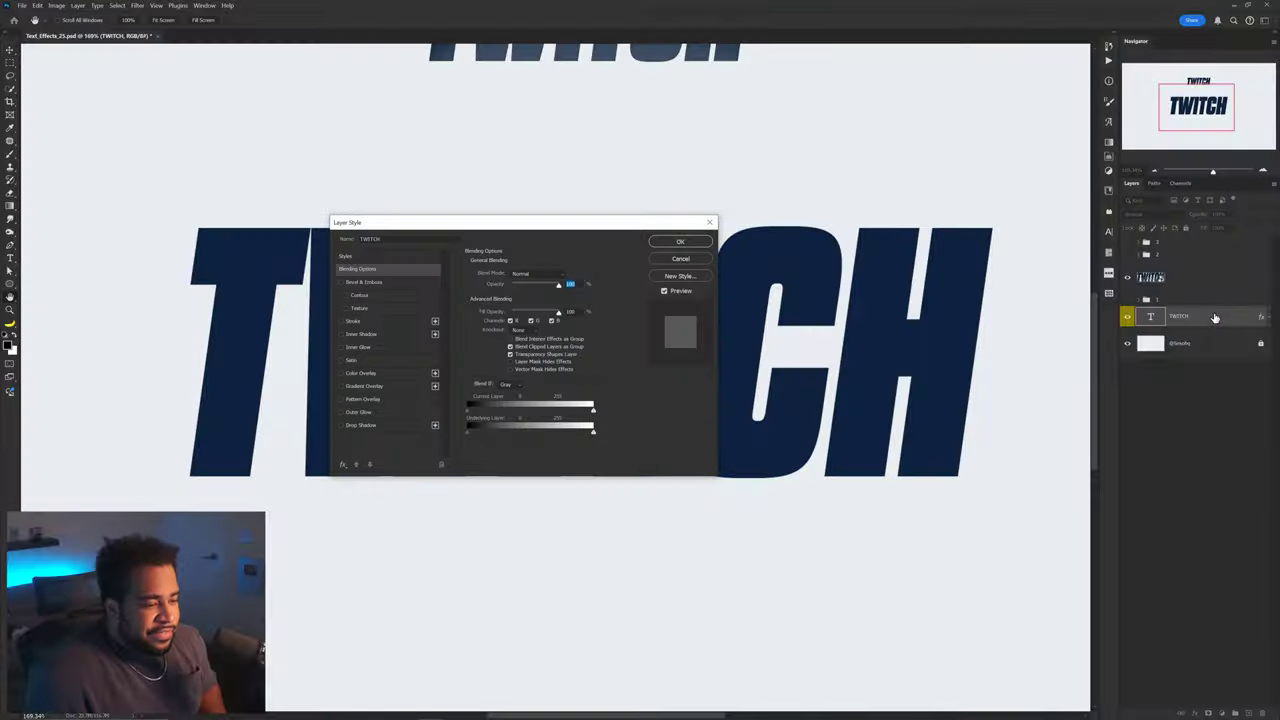
# Add an Inner Shadow to the large TWITCH text layer at 100% opacity, colored light blue 77b1ff
pyautogui.moveTo(443, 230); pyautogui.dragTo(930, 121)
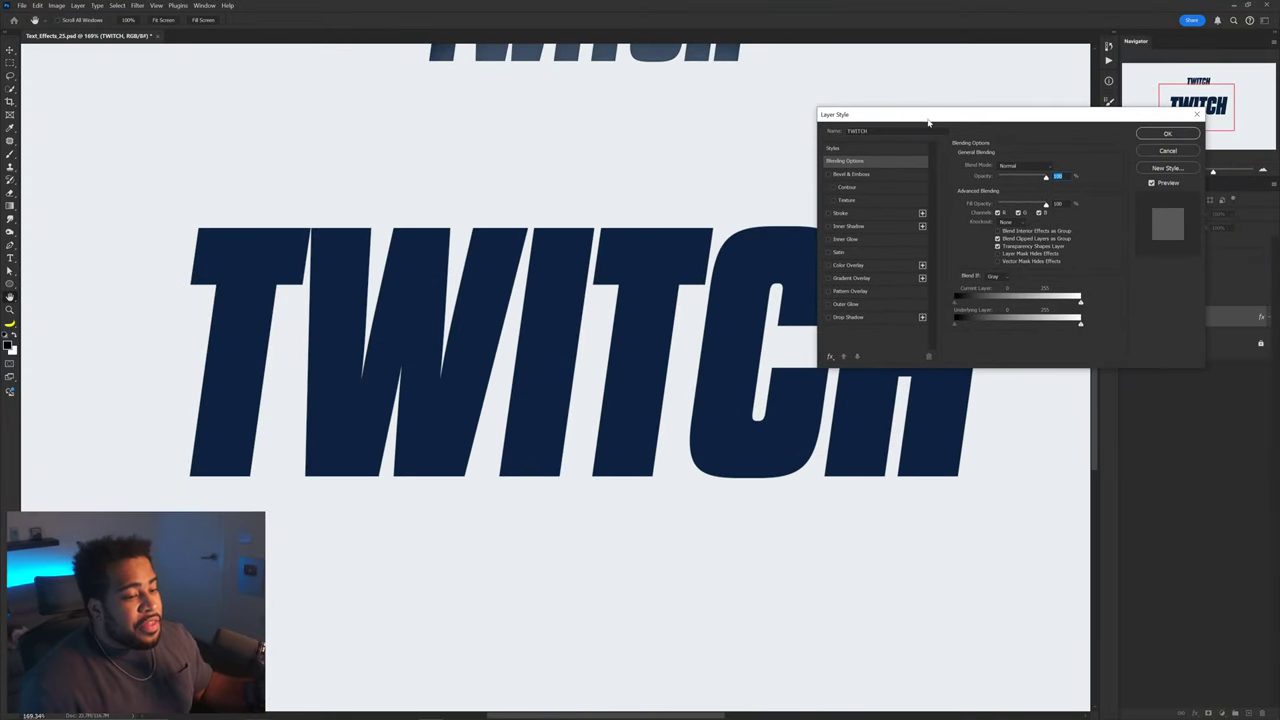
pyautogui.click(857, 227)
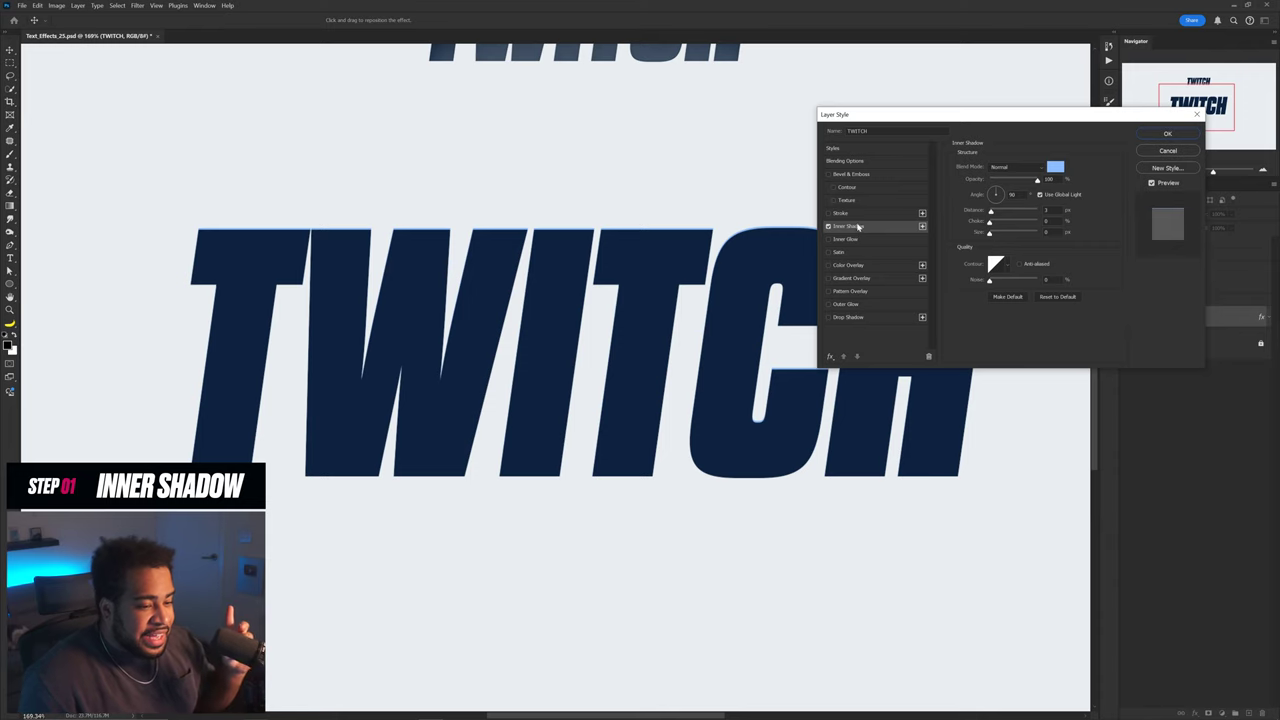
pyautogui.click(1035, 180)
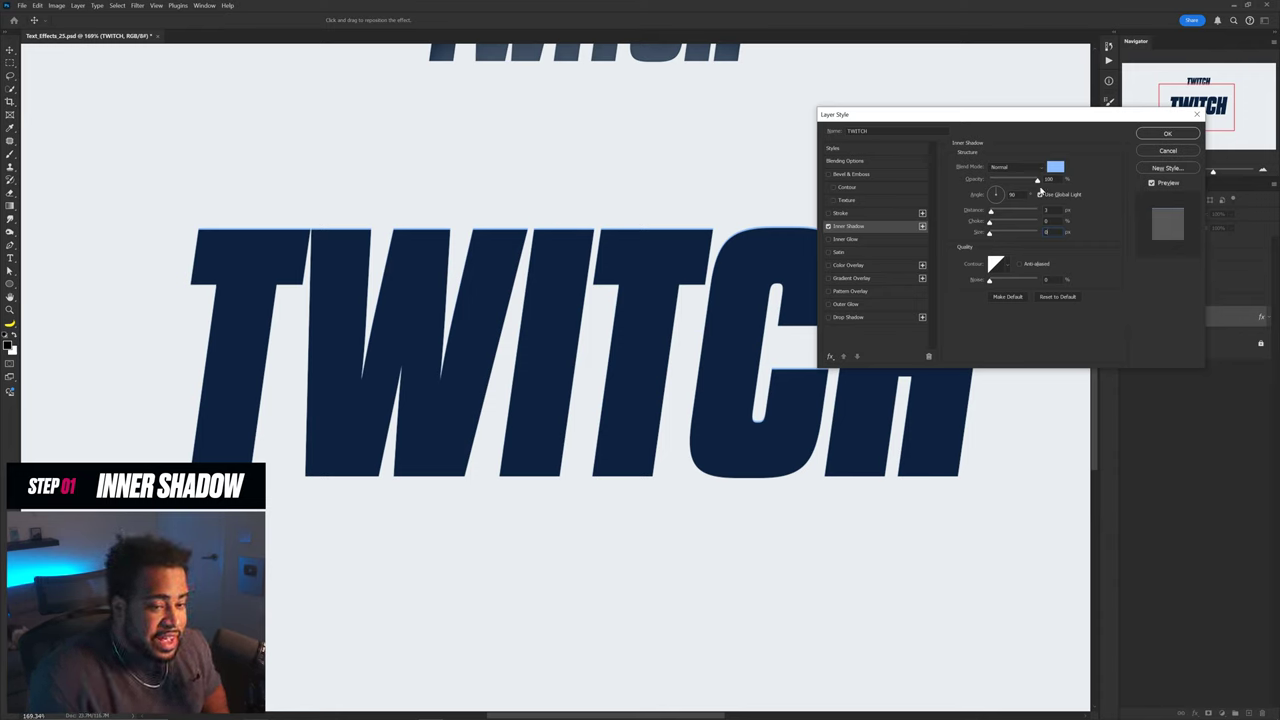
pyautogui.click(1056, 166)
pyautogui.click(654, 251)
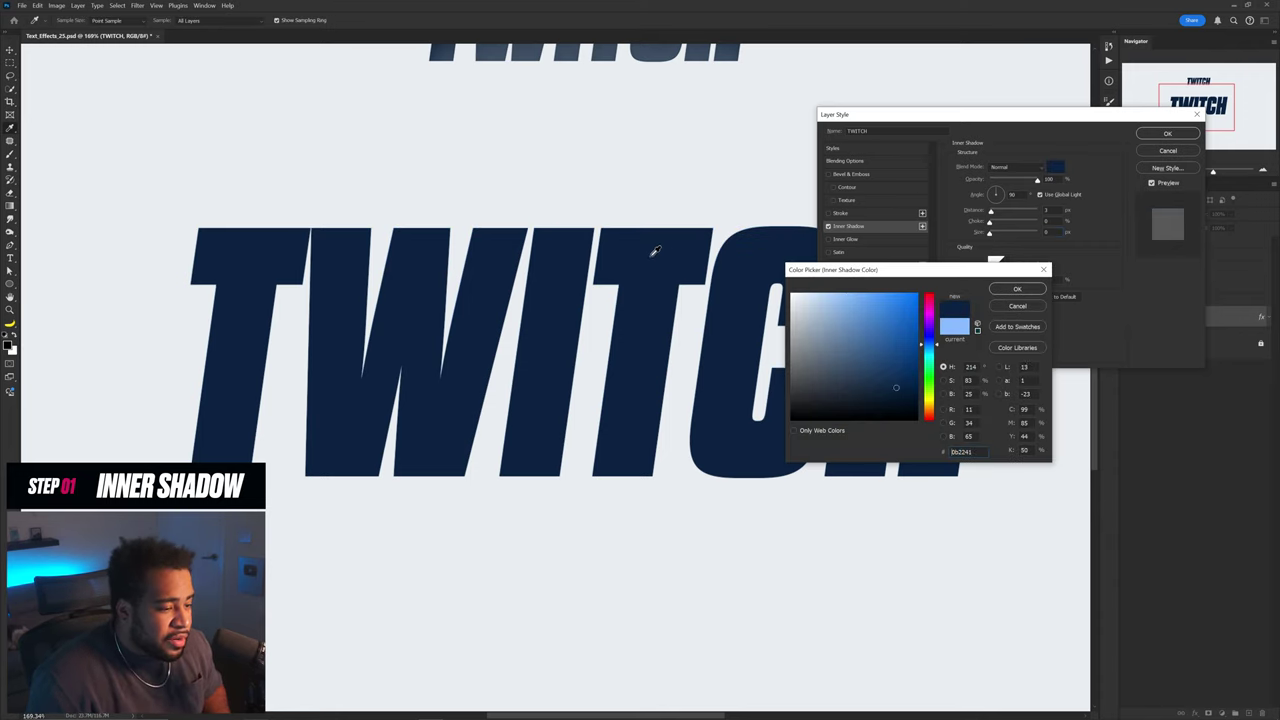
pyautogui.click(858, 292)
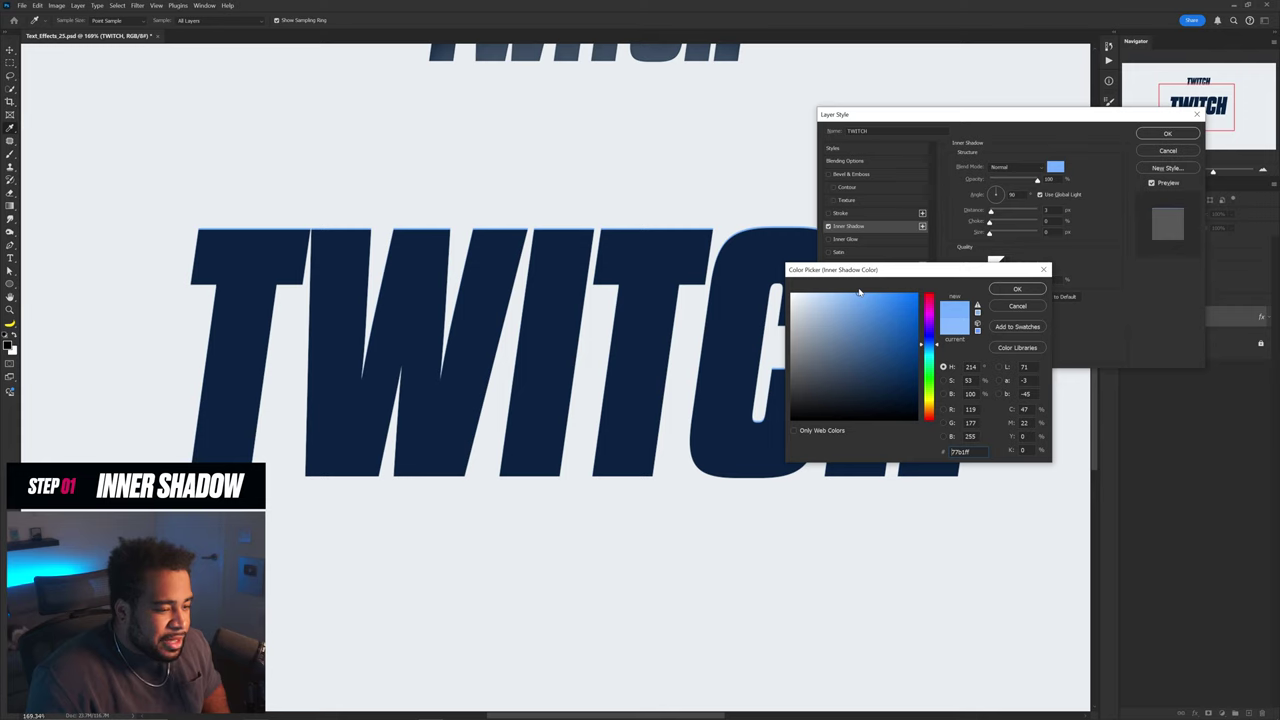
pyautogui.click(1019, 289)
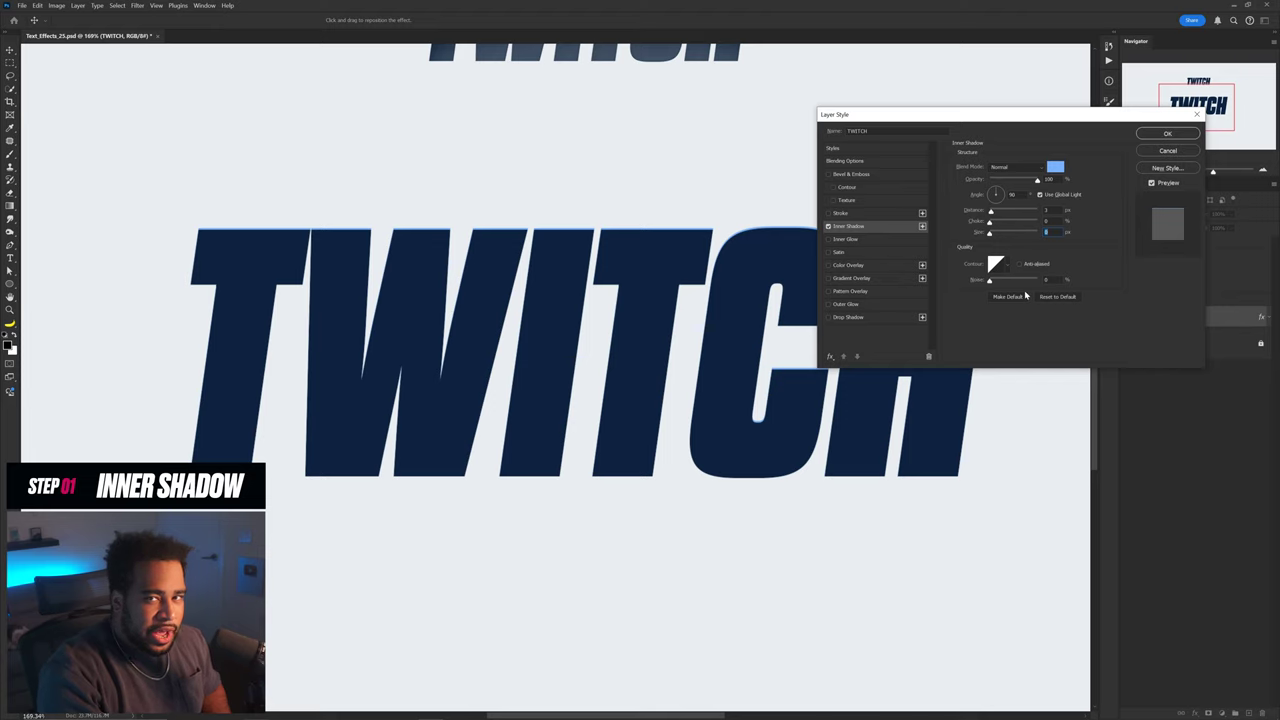
# Add a Satin effect to the TWITCH text in black 000000 with the Multiply blend mode
pyautogui.click(840, 252)
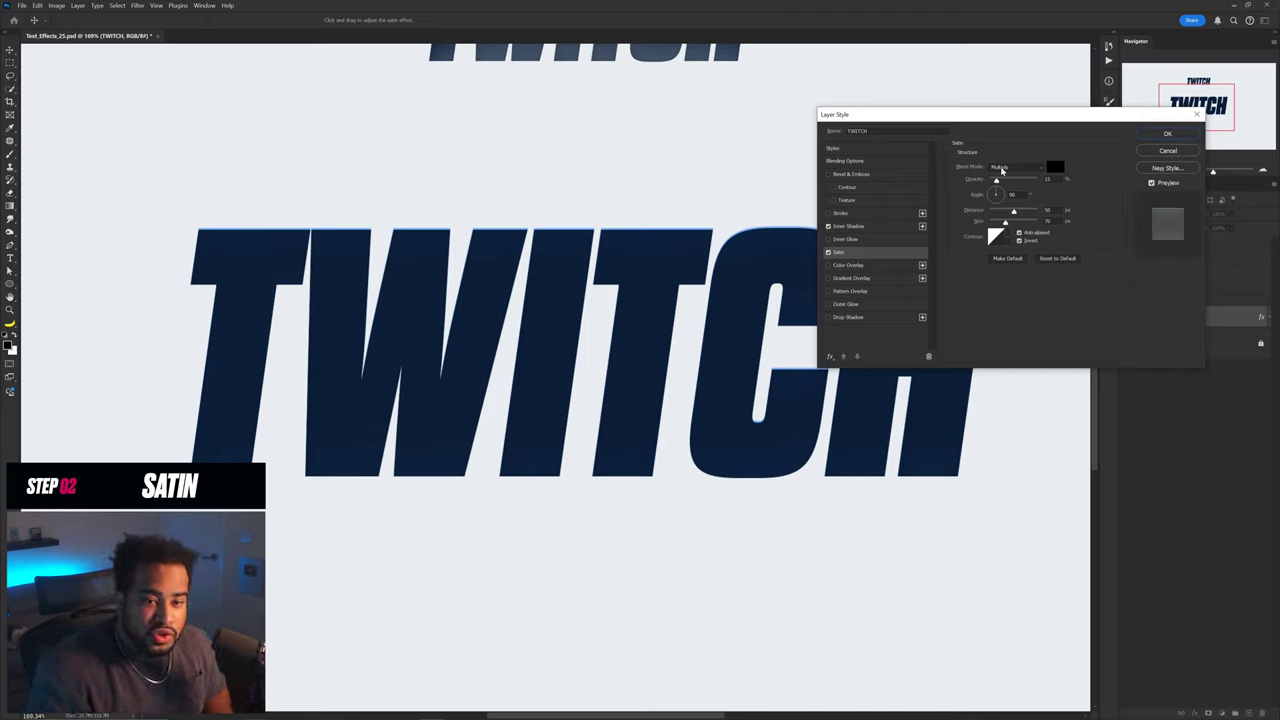
pyautogui.click(1052, 170)
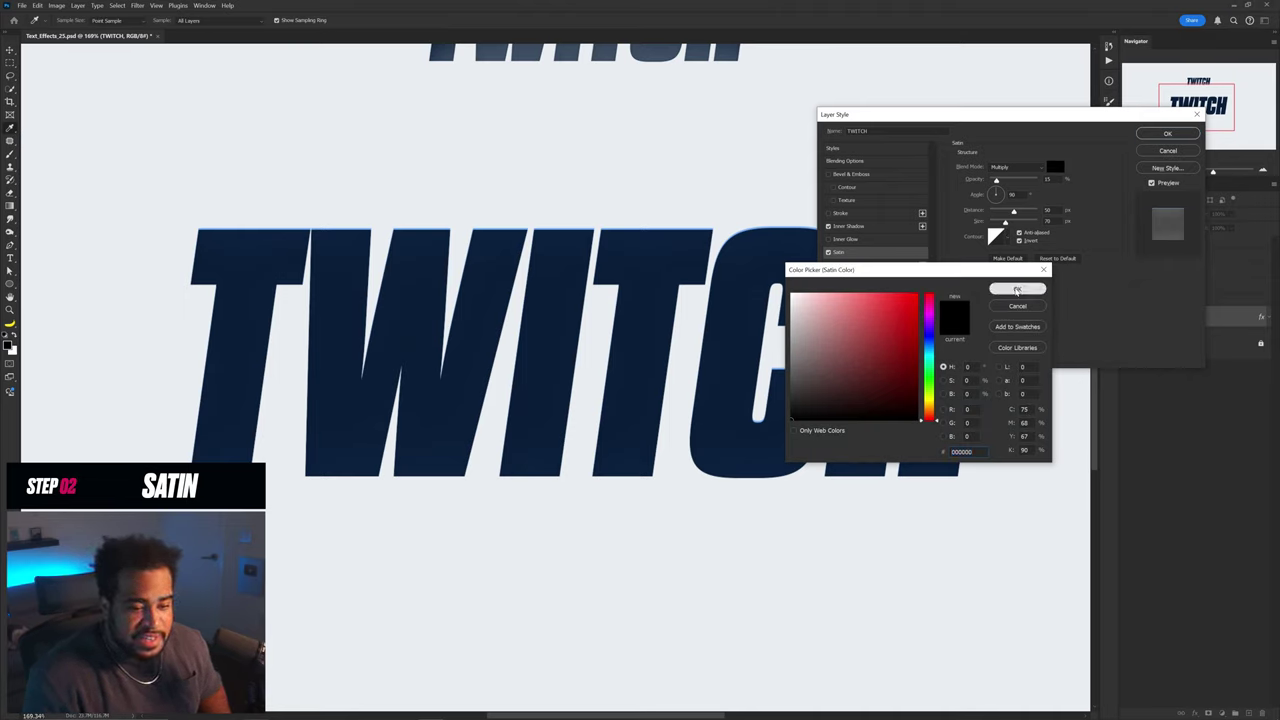
pyautogui.click(1018, 288)
pyautogui.click(1016, 170)
pyautogui.click(998, 177)
pyautogui.click(1010, 167)
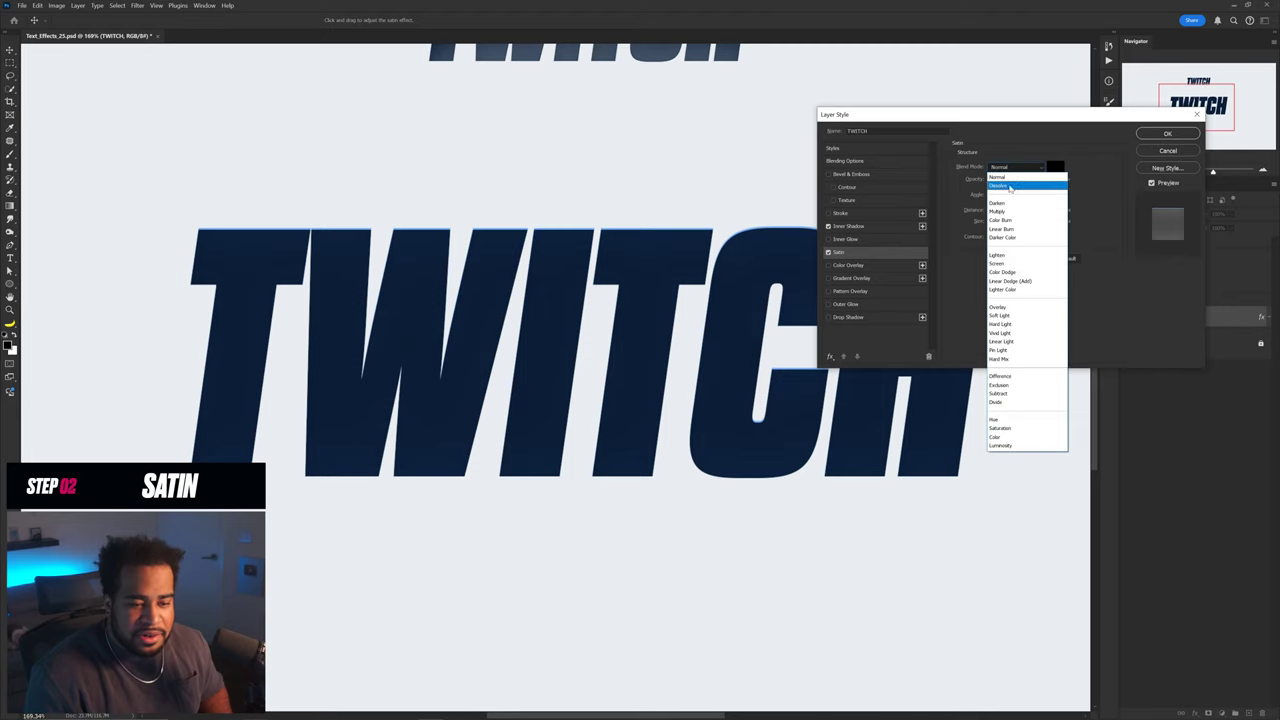
pyautogui.click(1006, 212)
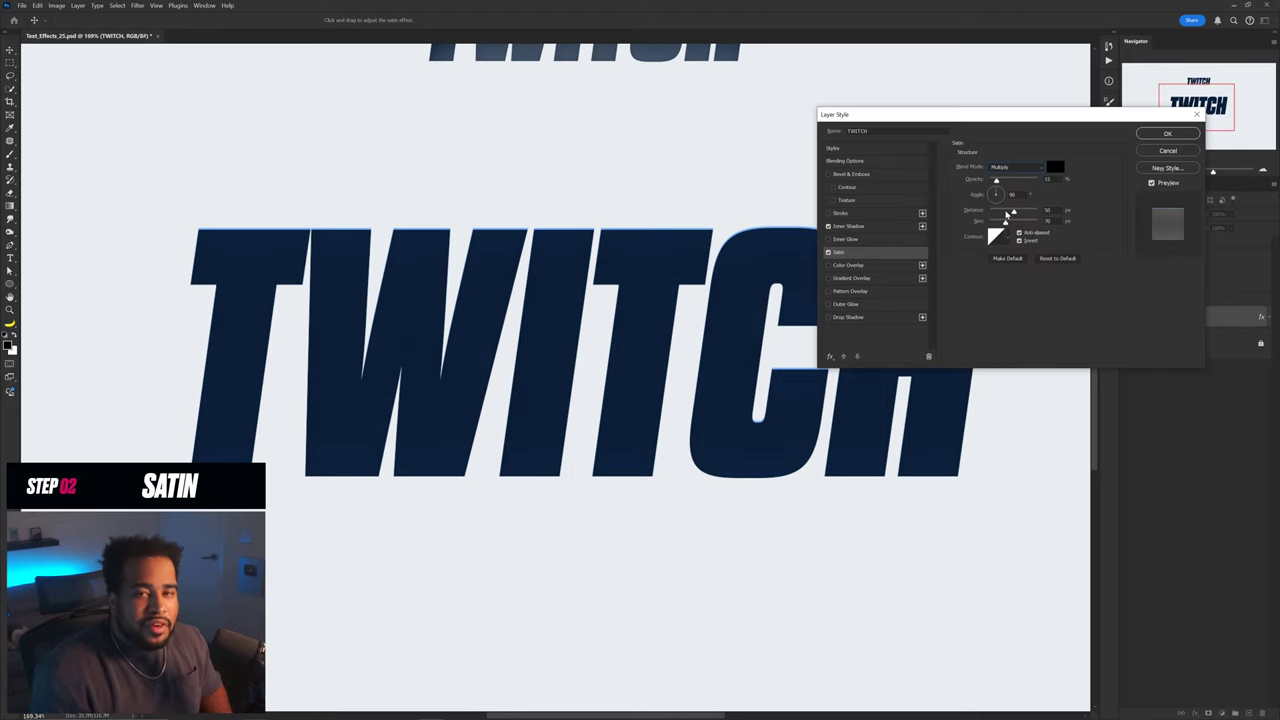
# Try a dark red Satin color with a higher opacity, and return to 000000 at 15% opacity
pyautogui.click(1055, 167)
pyautogui.click(889, 381)
pyautogui.moveTo(889, 381); pyautogui.dragTo(907, 382)
pyautogui.click(1013, 289)
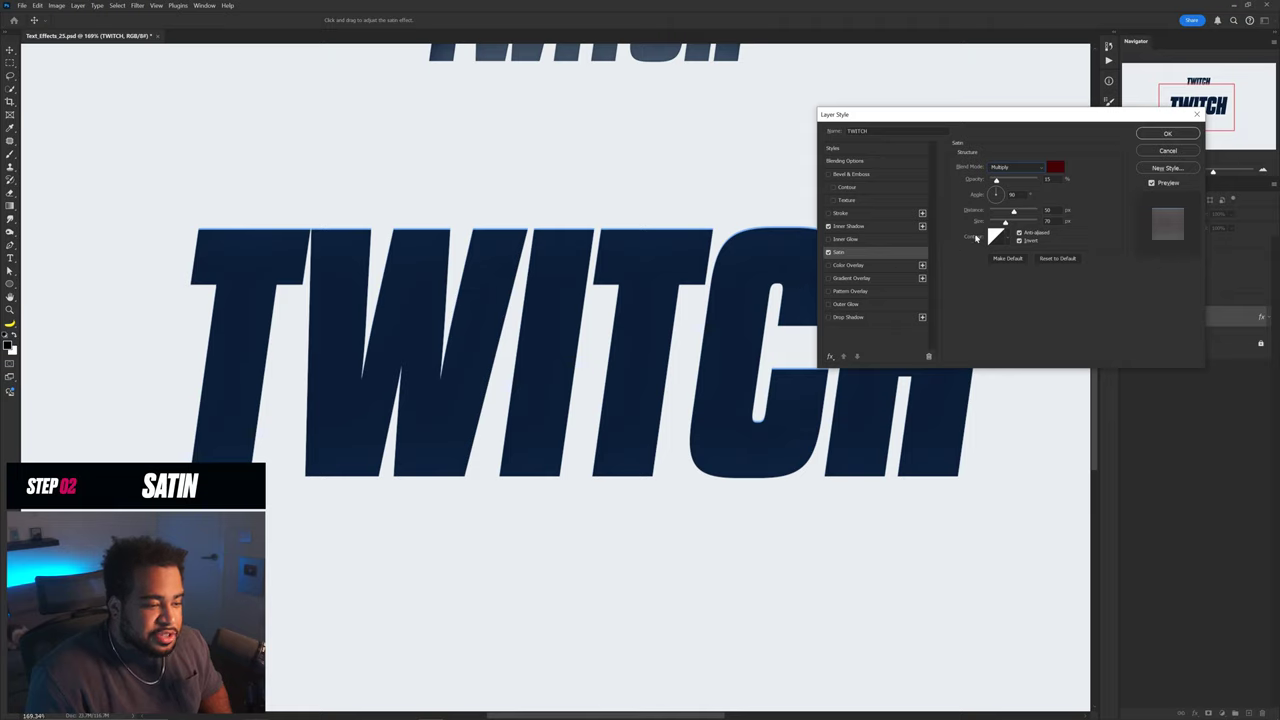
pyautogui.click(1021, 181)
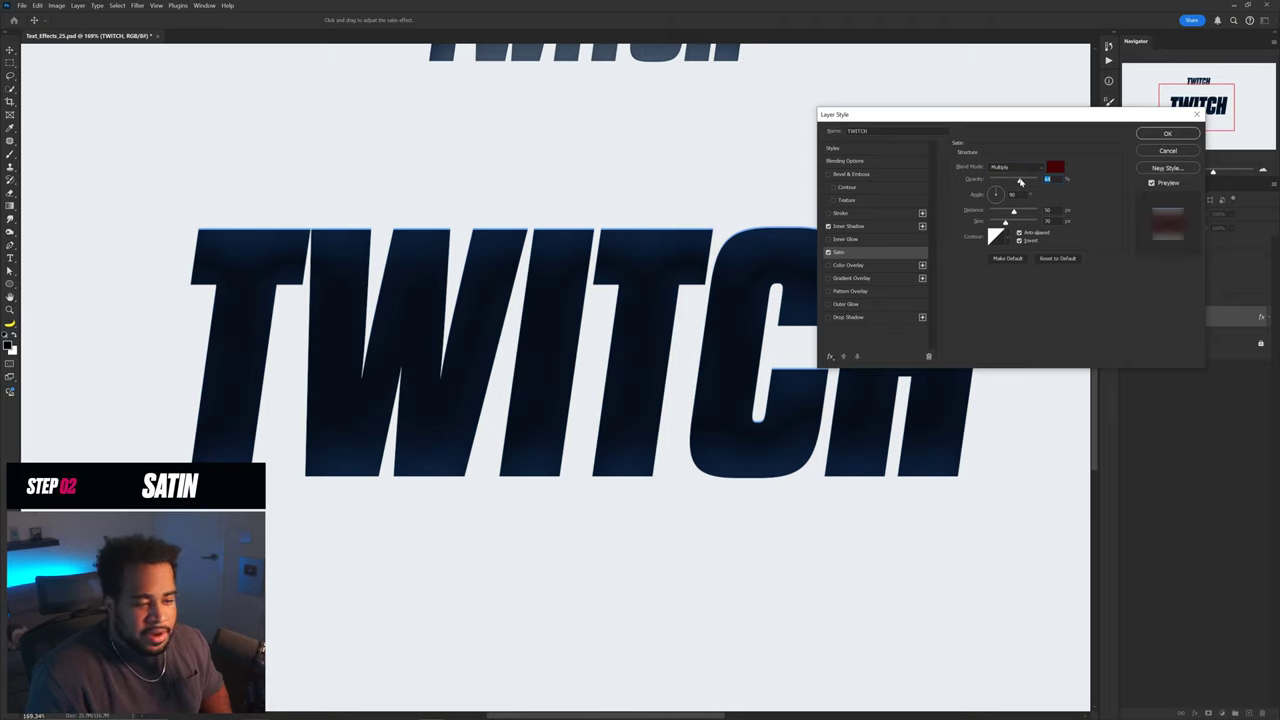
pyautogui.moveTo(1021, 181); pyautogui.dragTo(1014, 182)
pyautogui.click(996, 180)
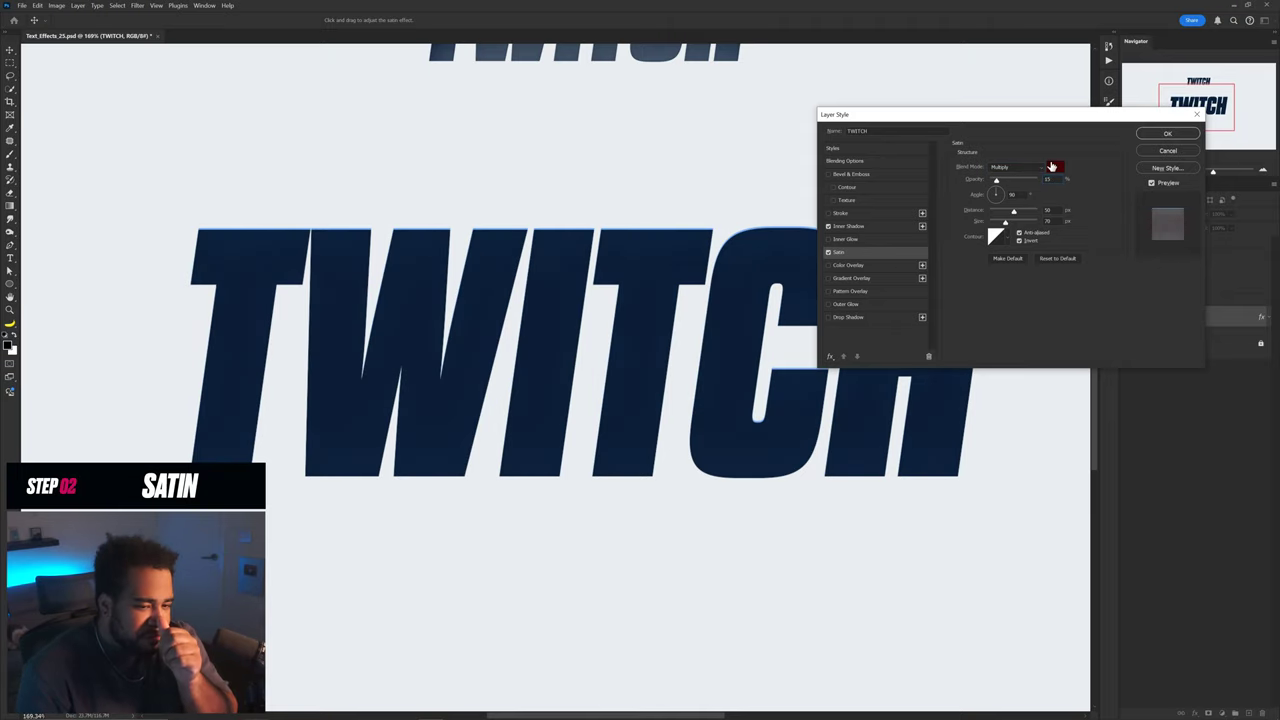
pyautogui.click(1055, 167)
pyautogui.write('000000')
pyautogui.click(1016, 289)
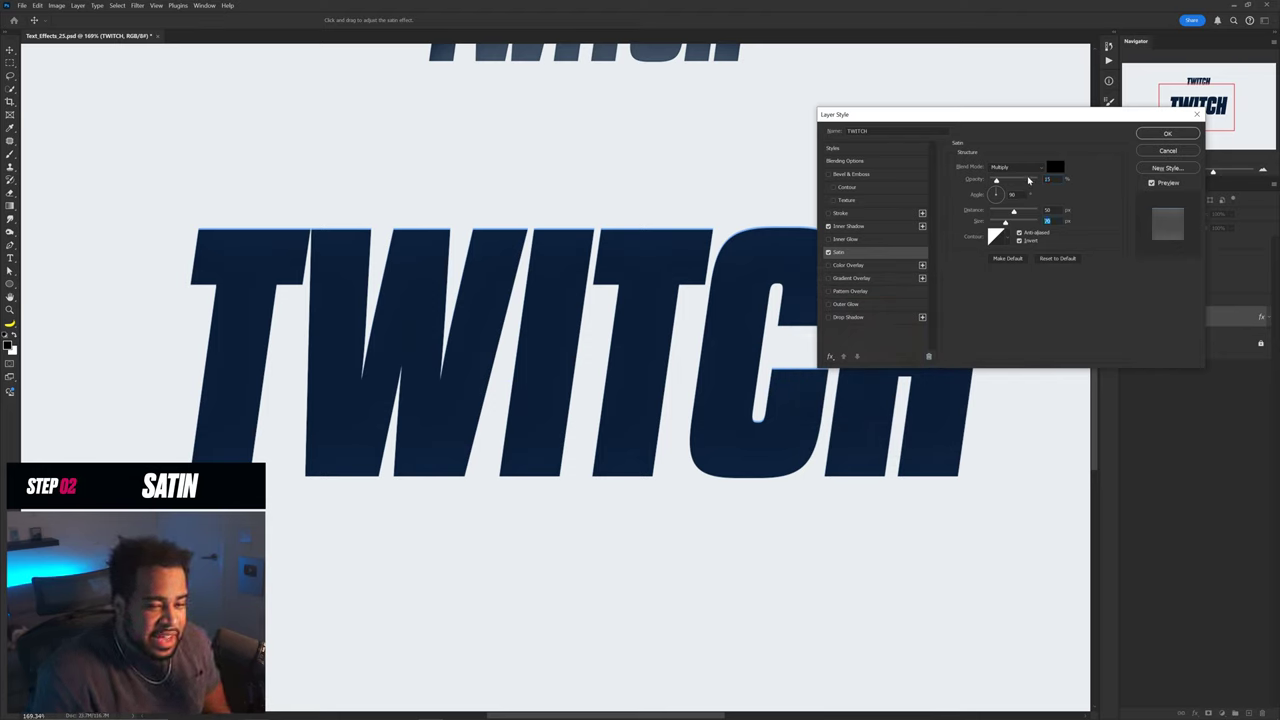
# Switch the Satin effect off and on to compare the text with and without it
pyautogui.click(828, 252)
pyautogui.click(828, 252)
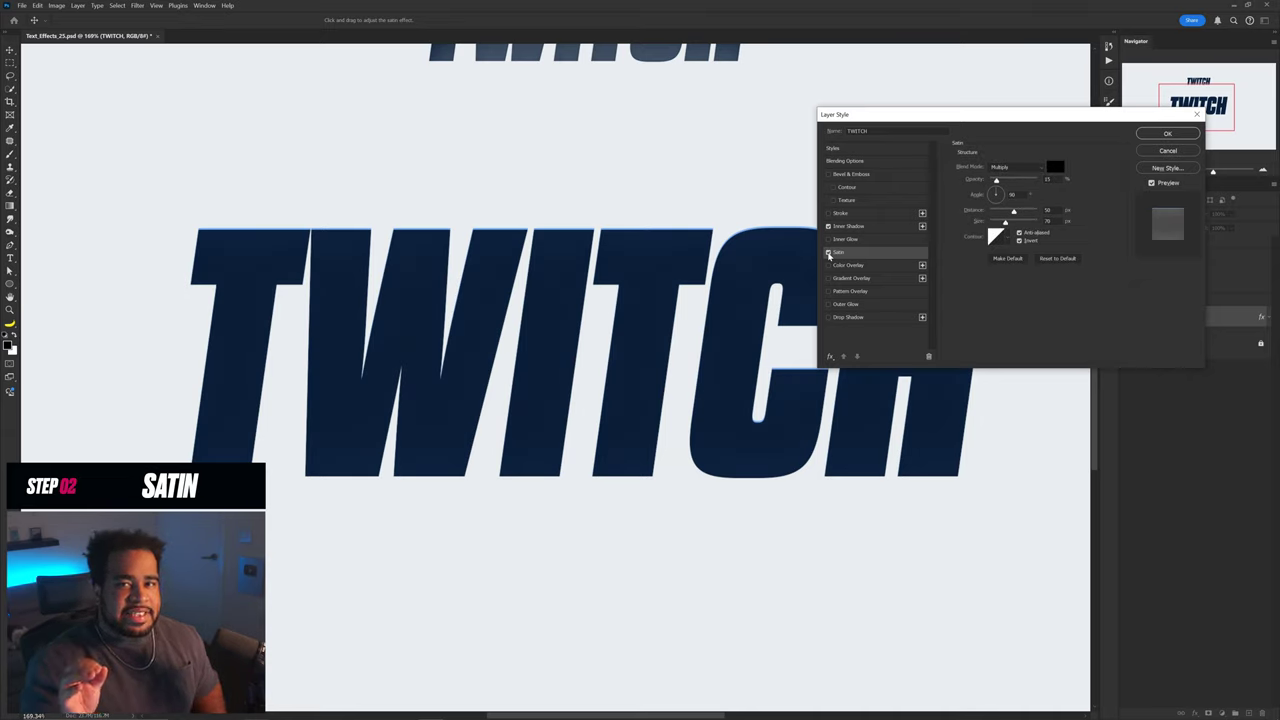
pyautogui.click(828, 252)
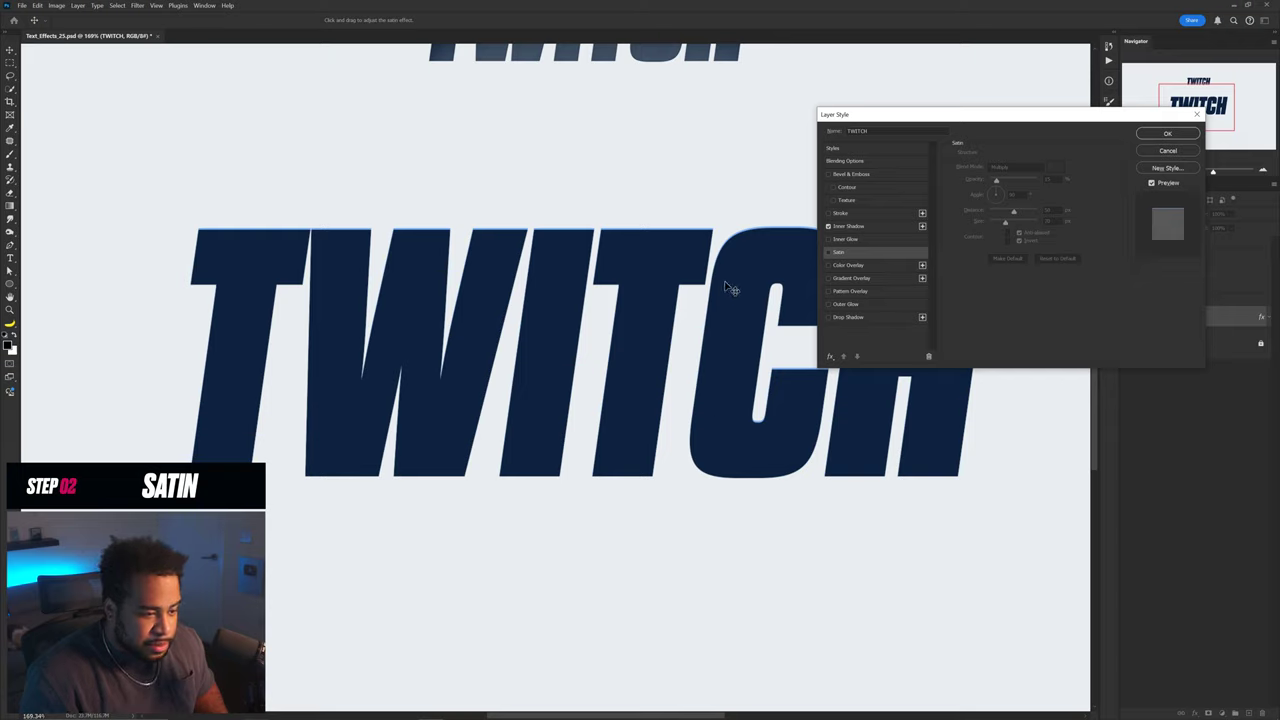
pyautogui.click(828, 253)
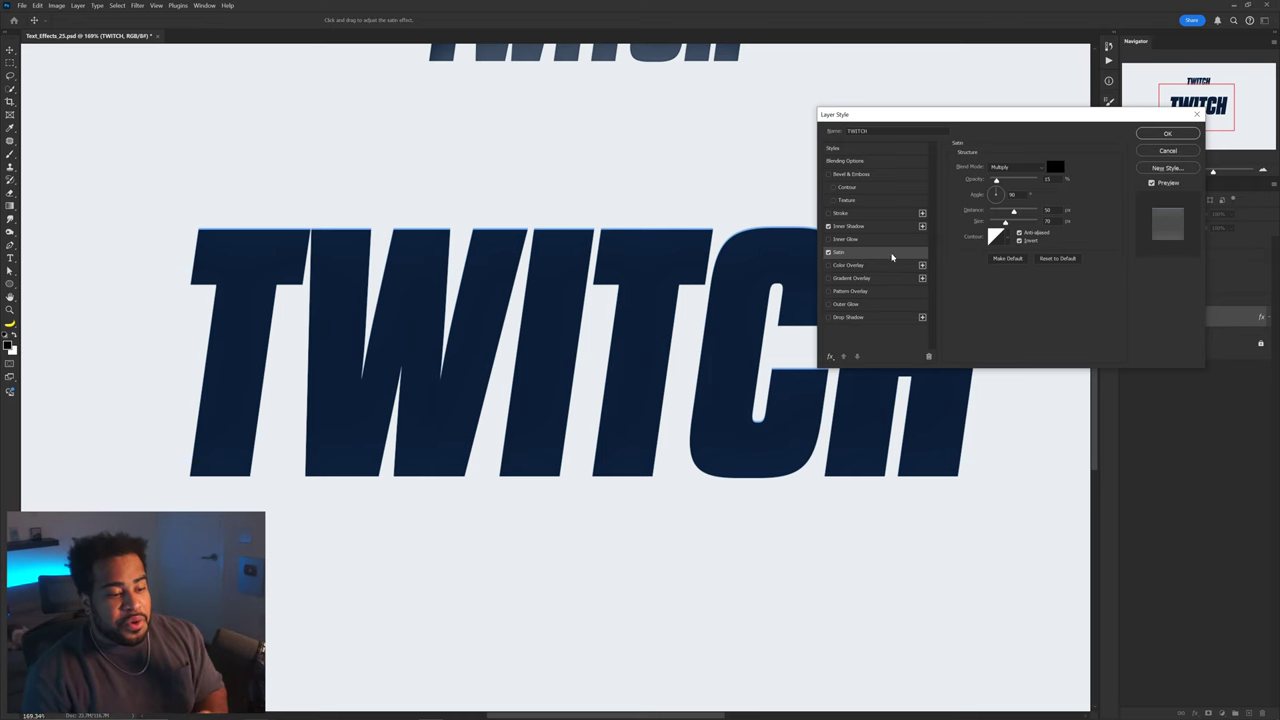
# Add a white Drop Shadow to the text in Normal mode at 100% opacity, with 2 px distance and 0 spread and size, and apply it
pyautogui.click(855, 318)
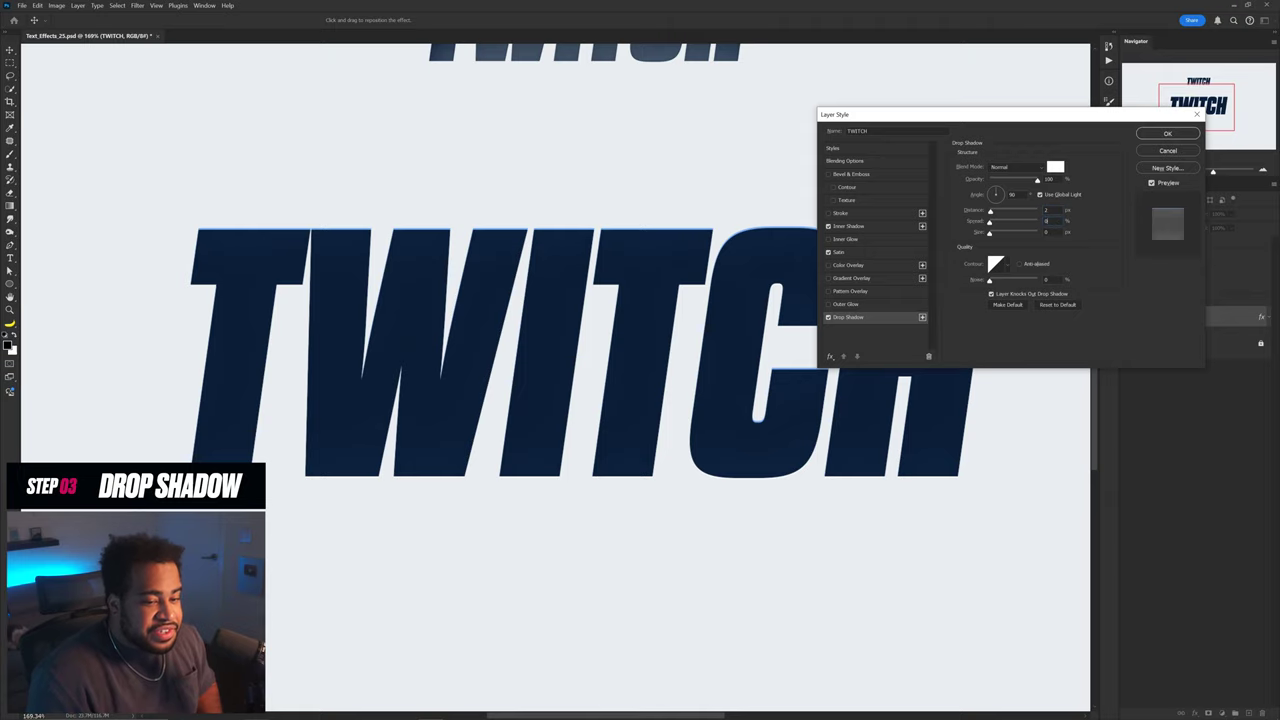
pyautogui.click(1170, 133)
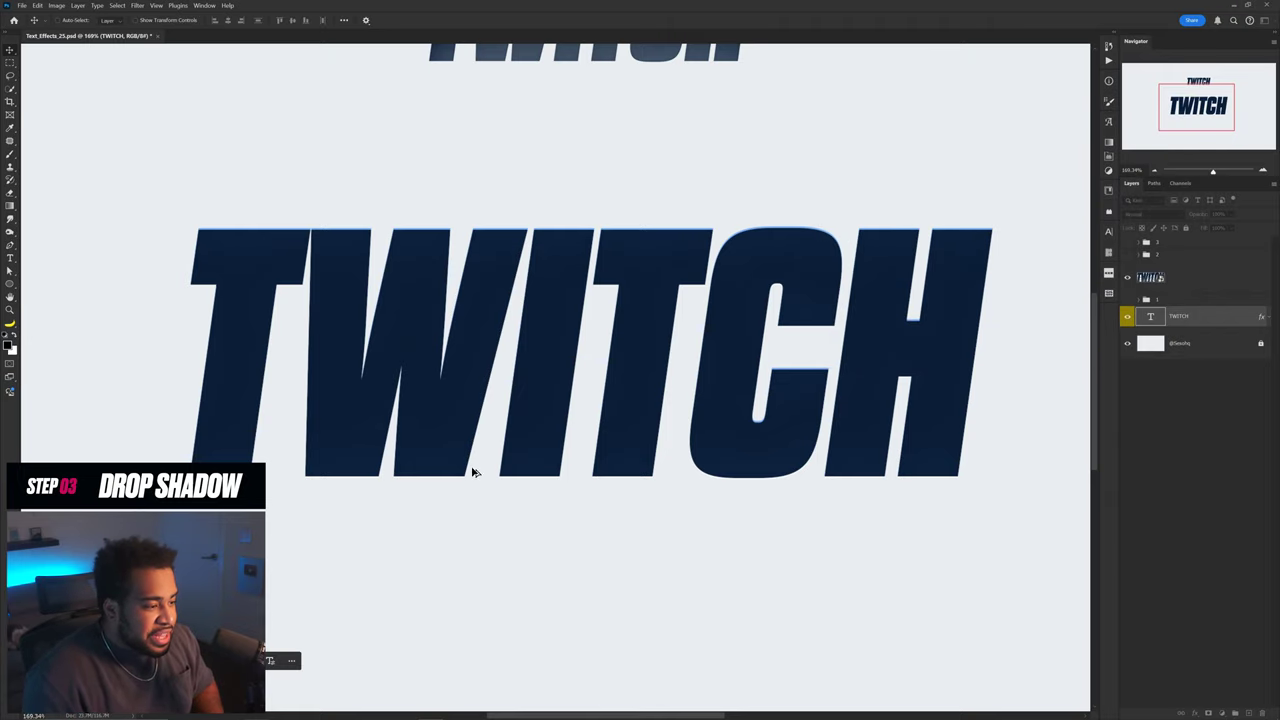
pyautogui.scroll(3, 472, 478)
pyautogui.scroll(4, 472, 481)
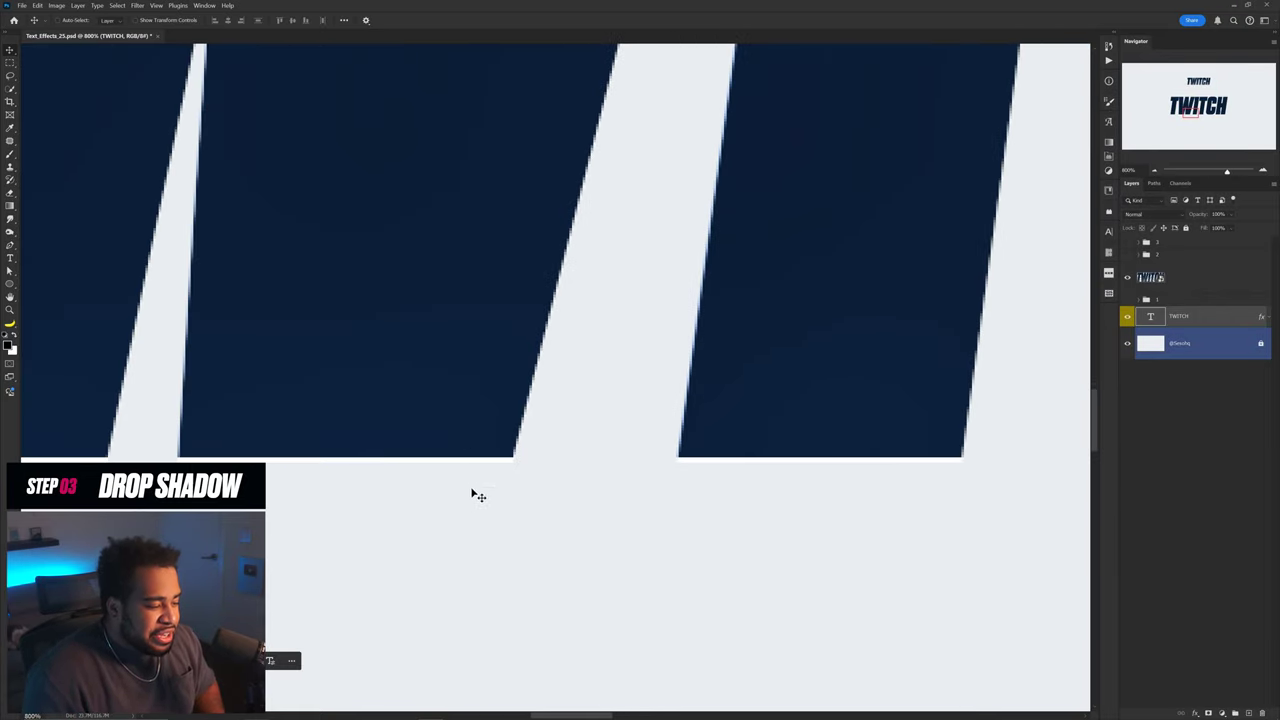
pyautogui.scroll(-2, 442, 464)
# Try darkening the background layer with Hue/Saturation to check the white shadow edge, and undo the change
pyautogui.click(1190, 343)
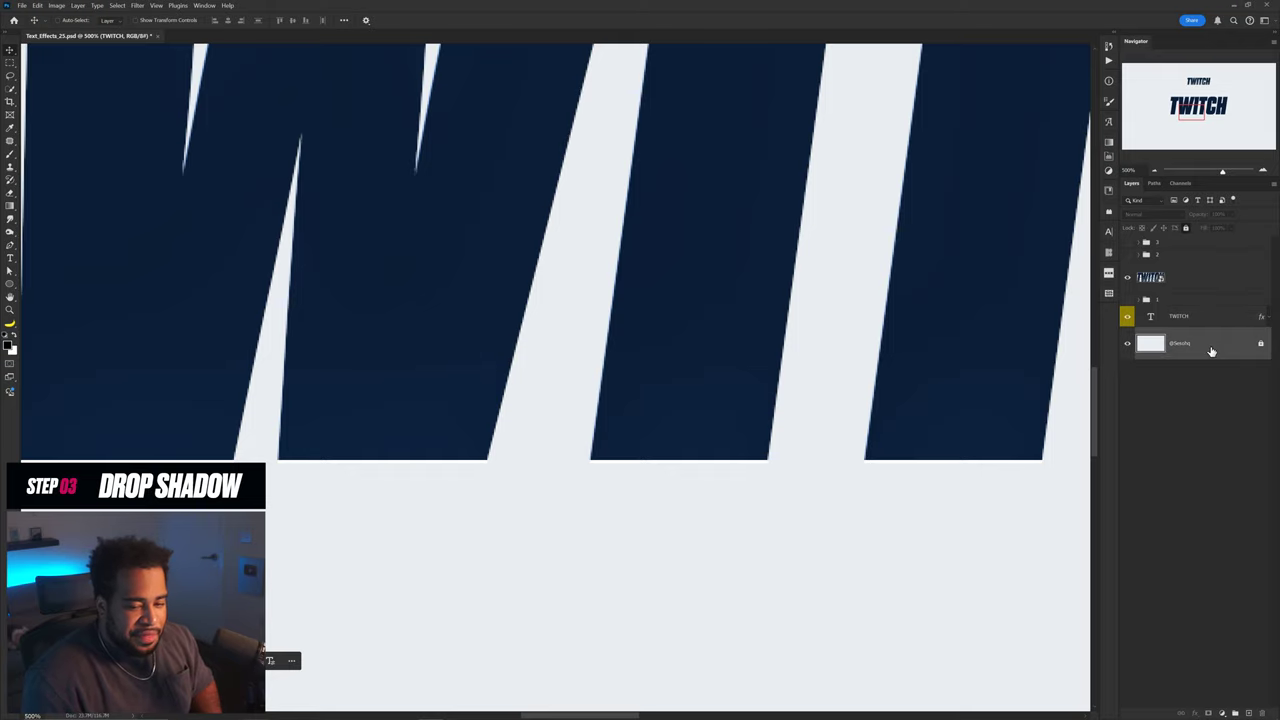
pyautogui.hotkey('ctrl', 'u')
pyautogui.moveTo(1016, 453); pyautogui.dragTo(1000, 456)
pyautogui.press('Return')
pyautogui.scroll(-4, 763, 426)
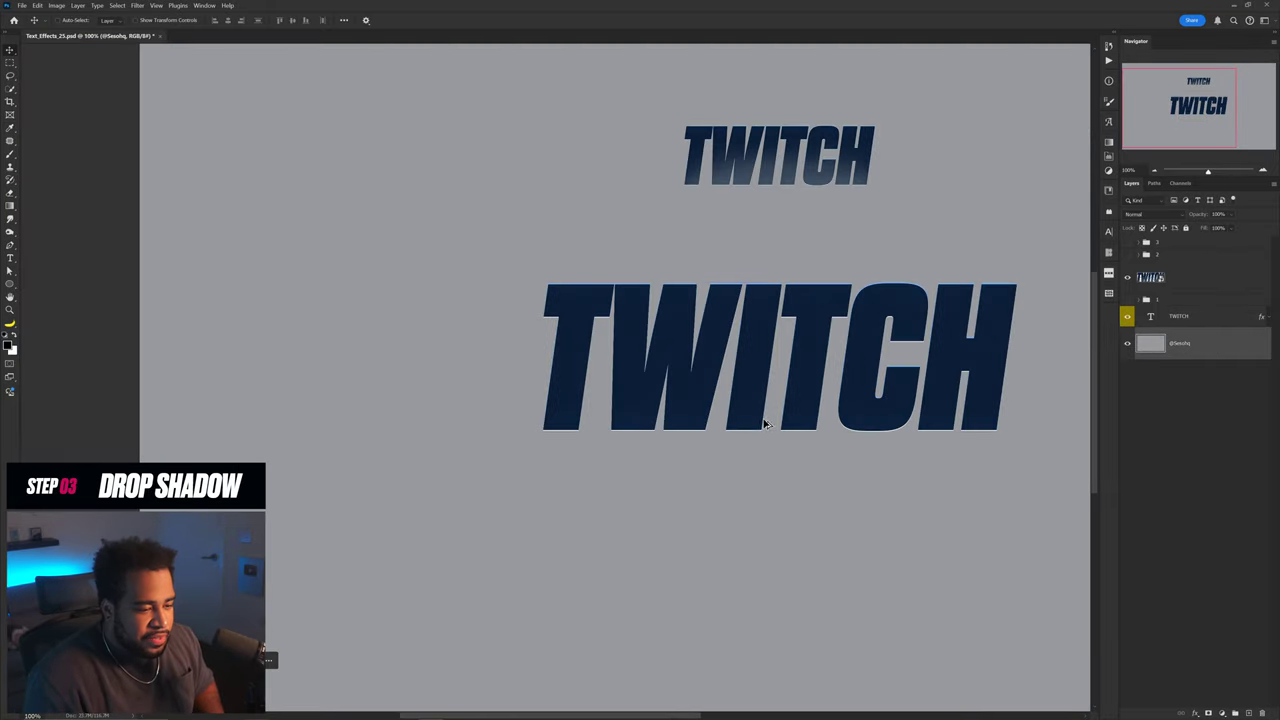
pyautogui.keyDown('ctrl'); pyautogui.click(878, 398); pyautogui.keyUp('ctrl')
pyautogui.moveTo(878, 398); pyautogui.dragTo(709, 418)
pyautogui.click(826, 210)
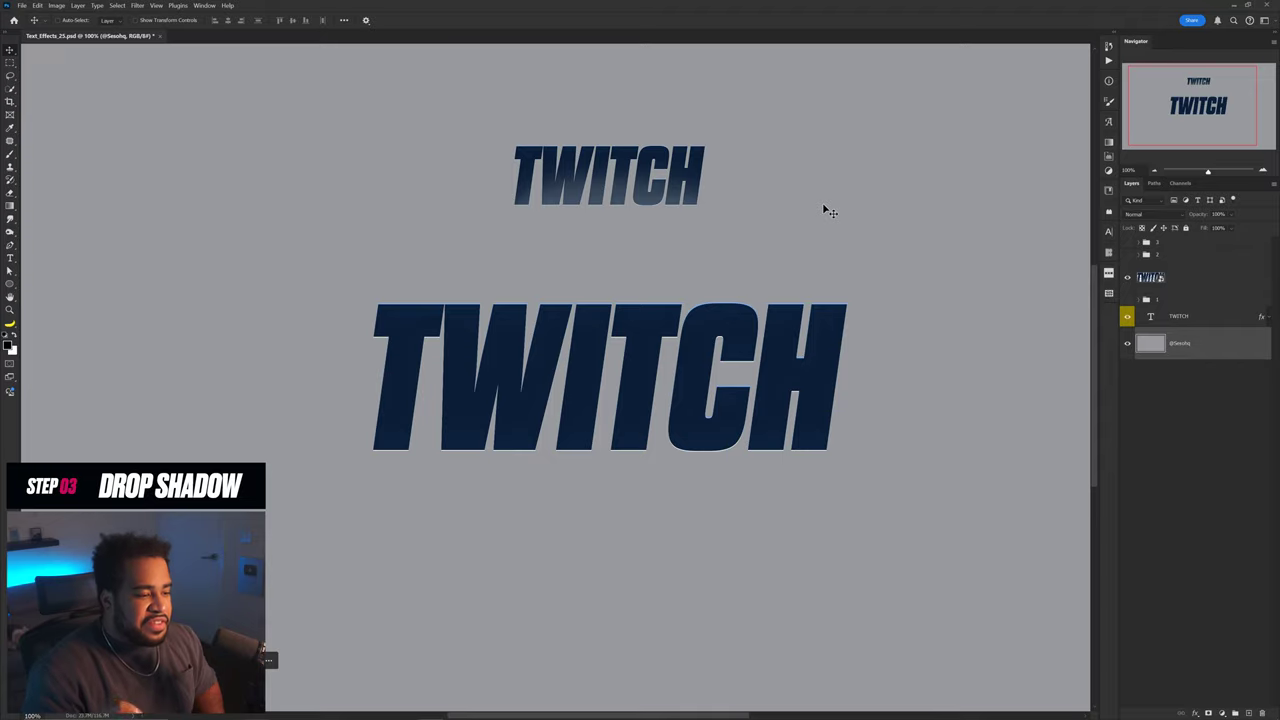
pyautogui.hotkey('ctrl', 'z')
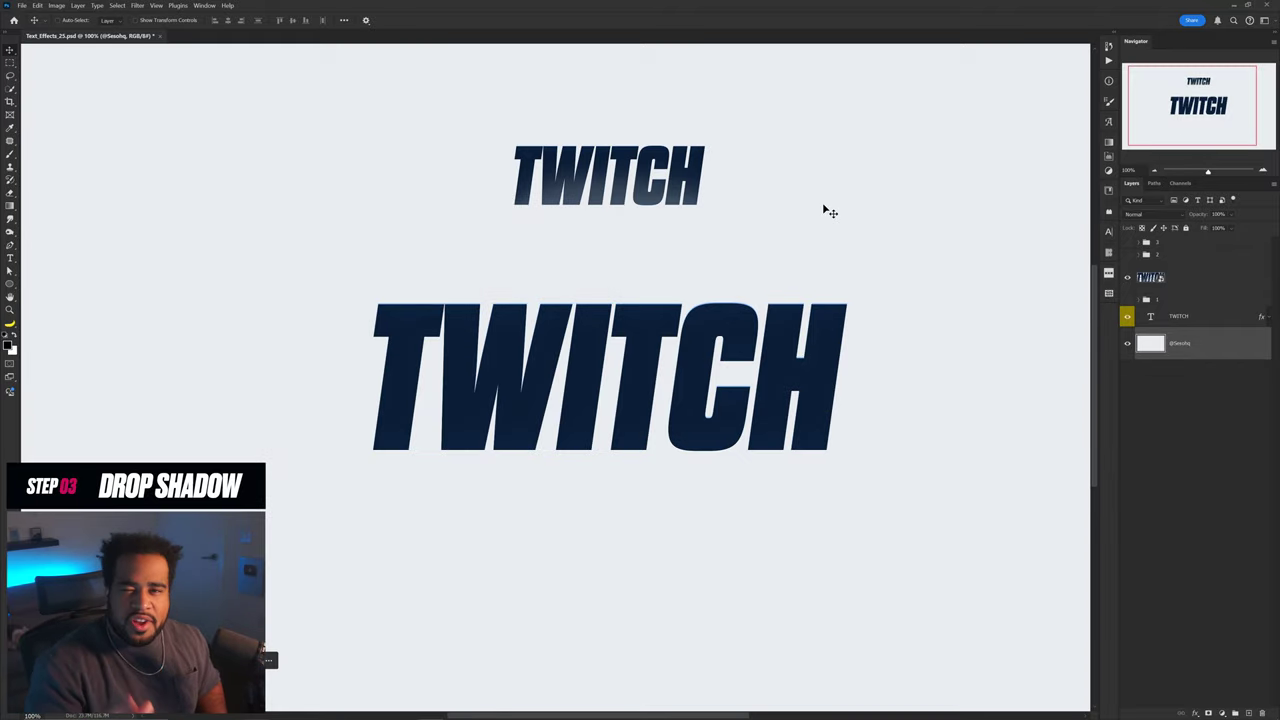
# Add a second Drop Shadow to the TWITCH text layer in black with the Normal blend mode
pyautogui.scroll(6, 534, 339)
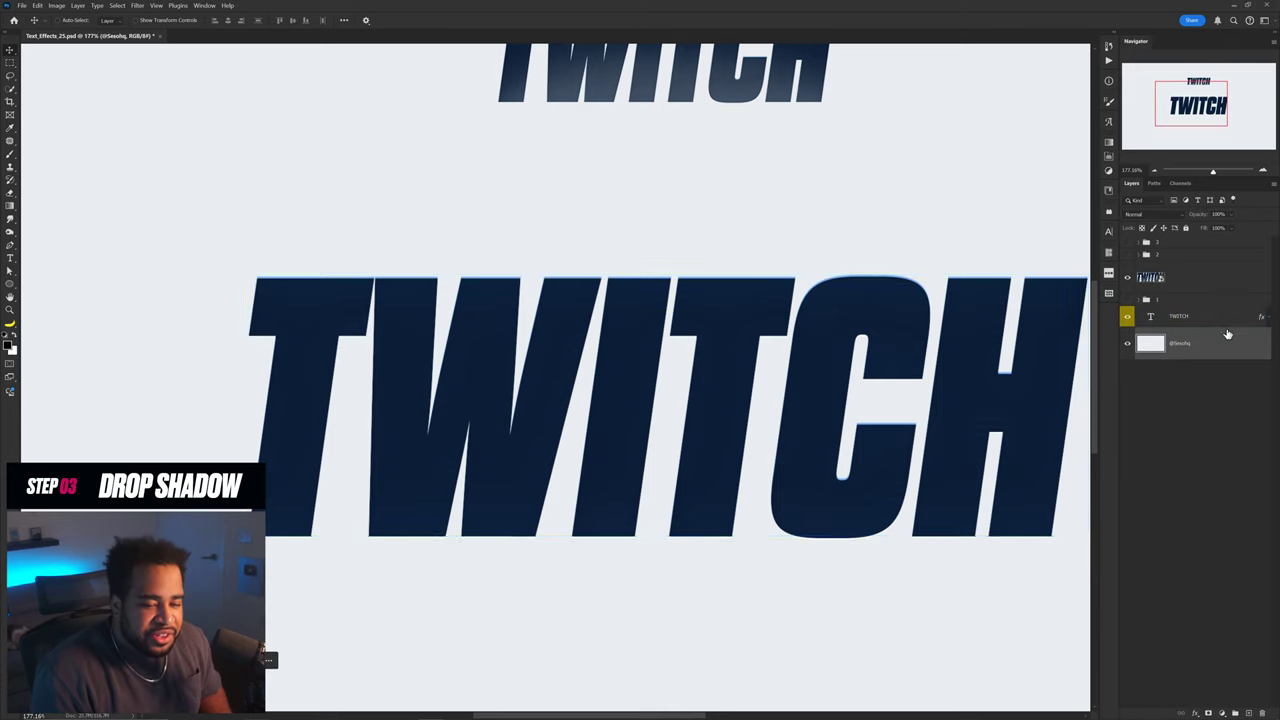
pyautogui.click(905, 319)
pyautogui.click(922, 317)
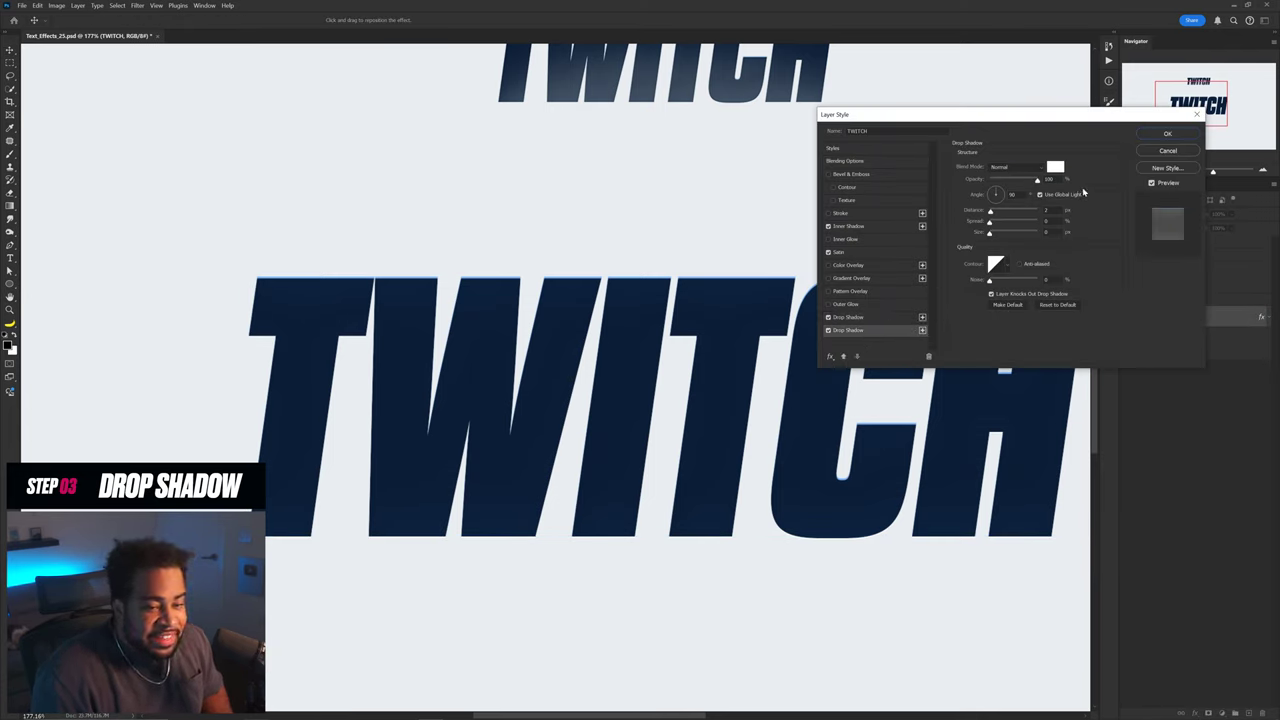
pyautogui.click(1040, 167)
pyautogui.click(1014, 177)
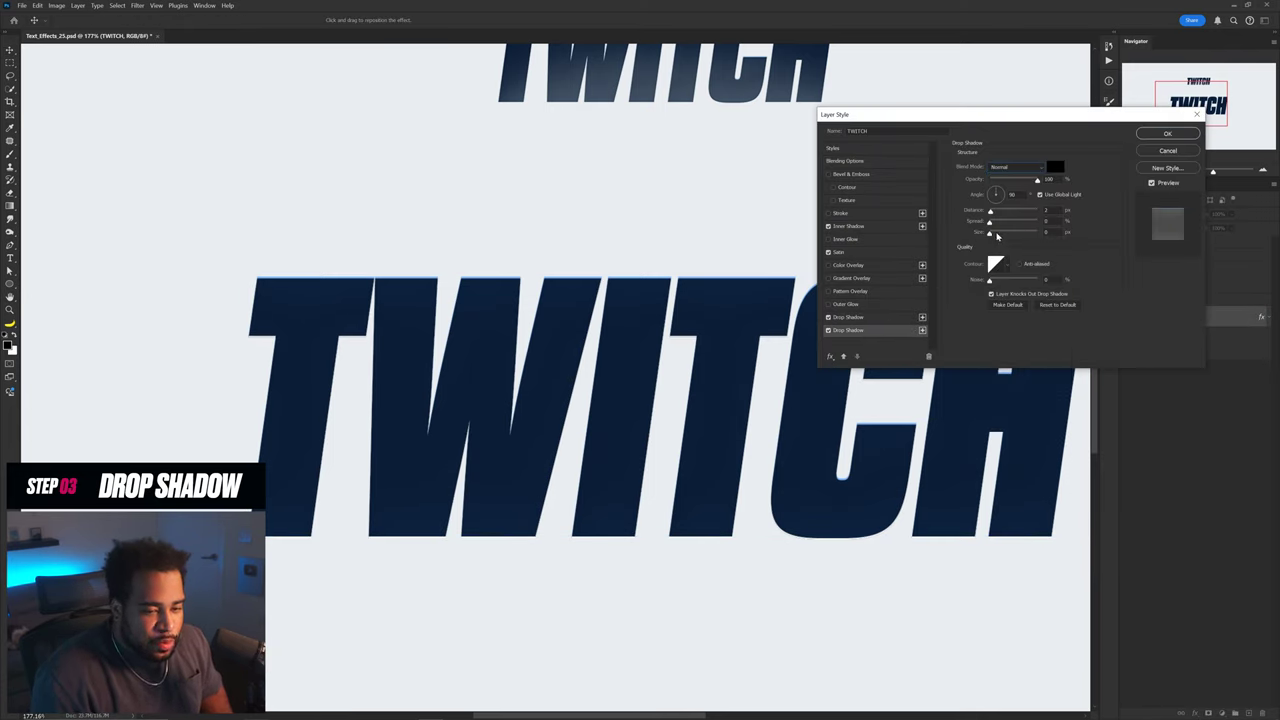
# Set the black drop shadow to 9 px size, 27 px distance and about 3% opacity, and apply the layer style
pyautogui.click(996, 234)
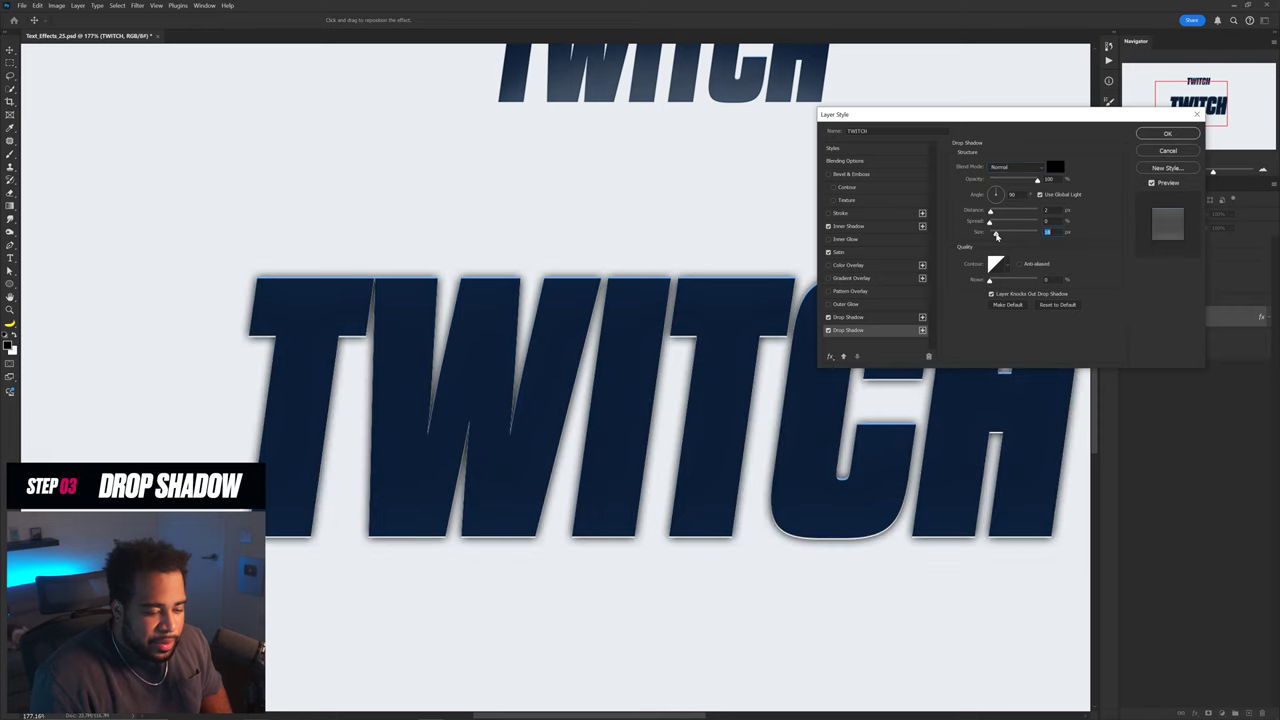
pyautogui.moveTo(990, 211); pyautogui.dragTo(995, 180)
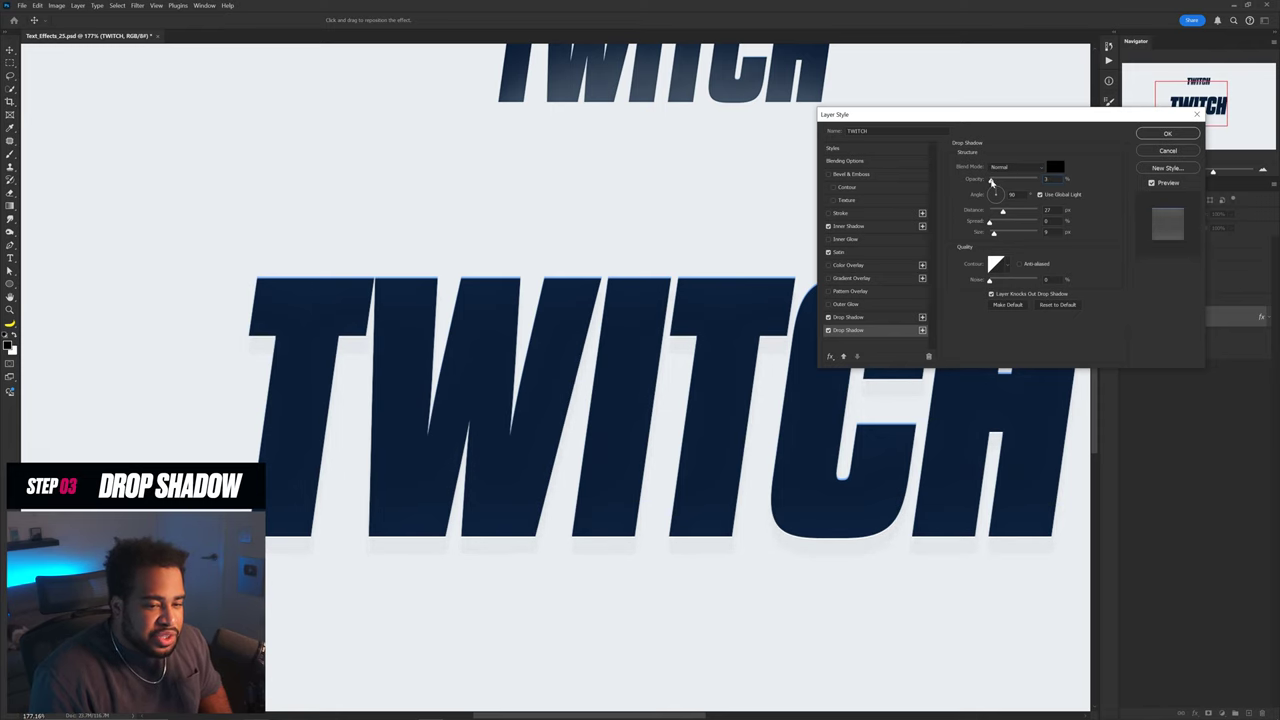
pyautogui.click(1167, 134)
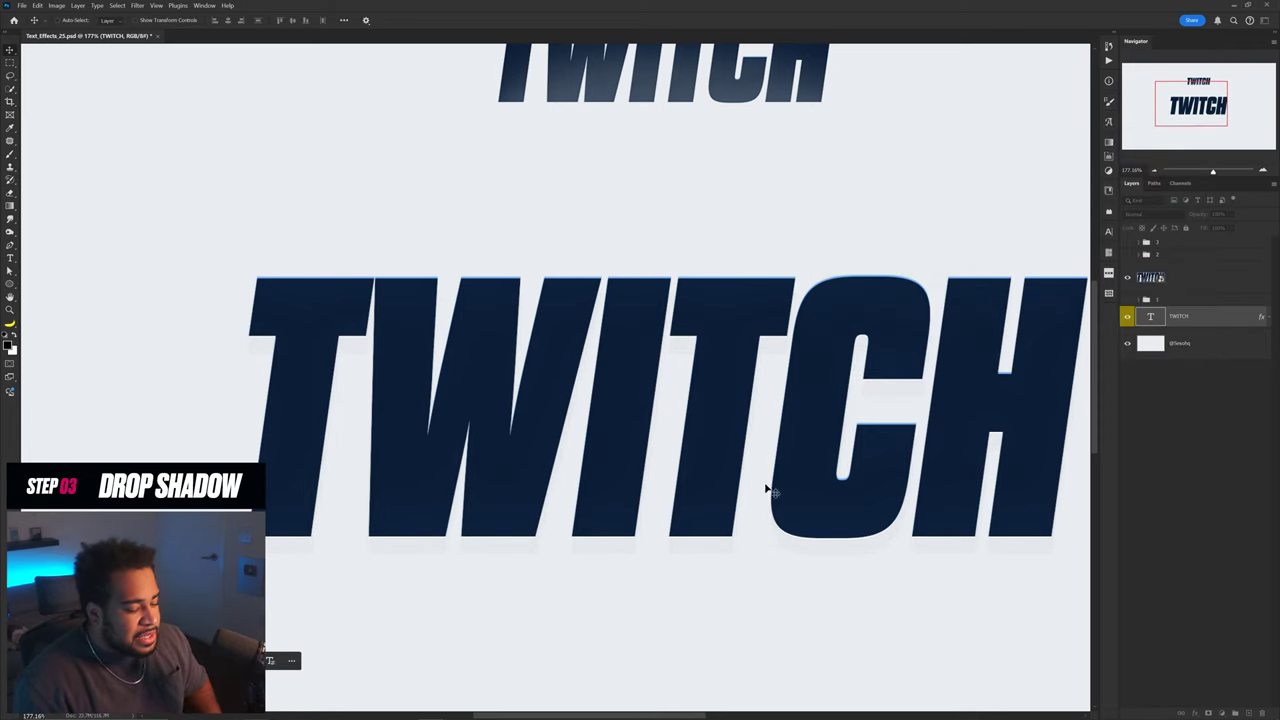
pyautogui.scroll(-3, 840, 193)
pyautogui.moveTo(840, 193); pyautogui.dragTo(865, 293)
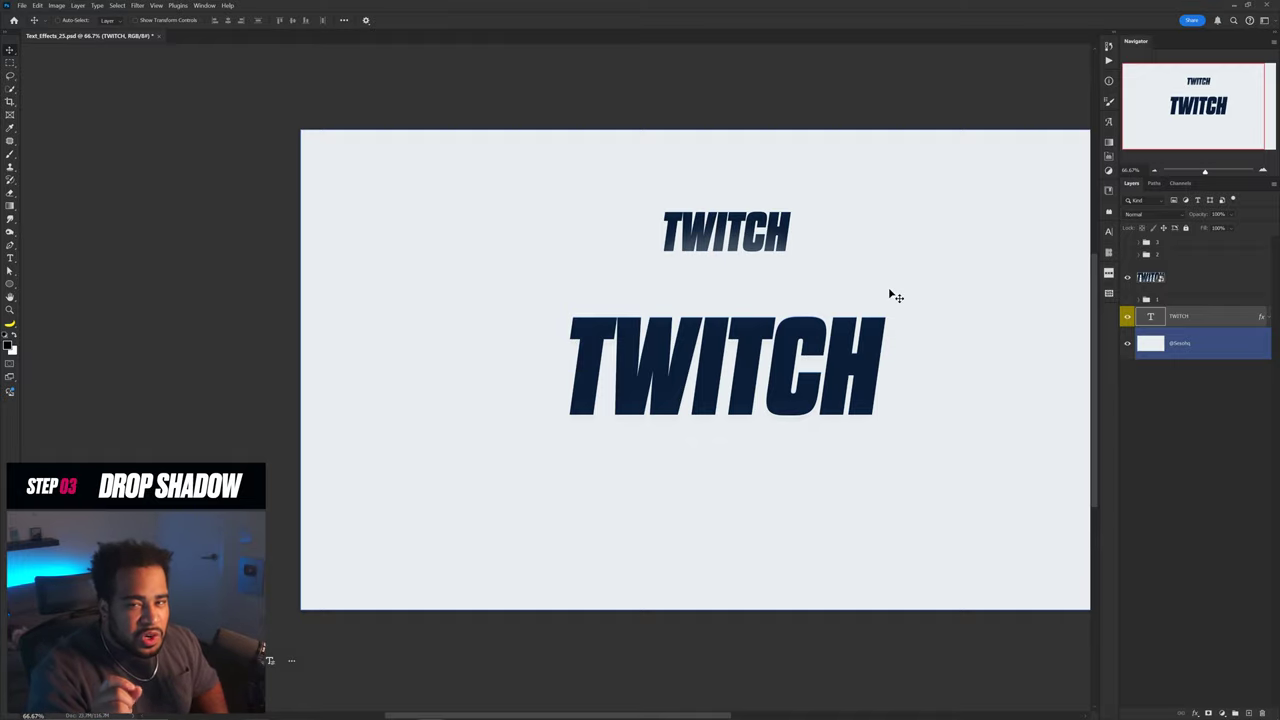
# Expand the TWITCH layer's effects list and examine the lower edges of the letters up close
pyautogui.click(1200, 316)
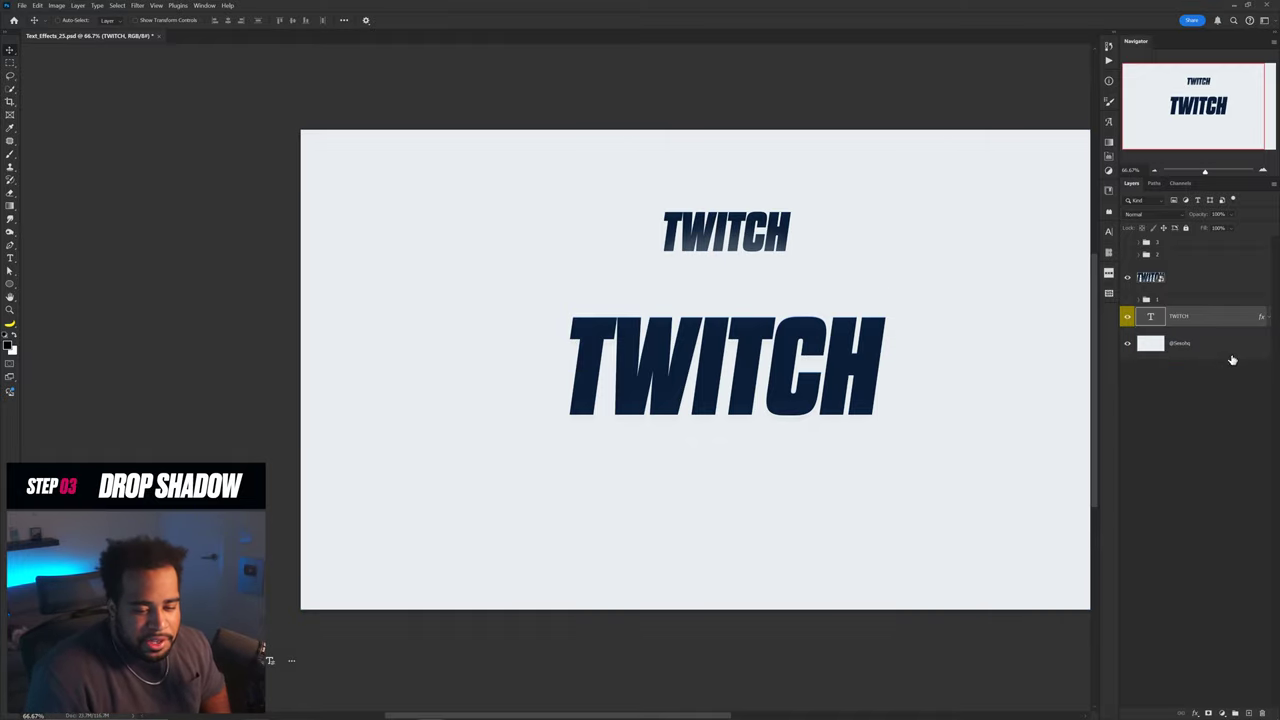
pyautogui.click(1265, 316)
pyautogui.scroll(4, 762, 422)
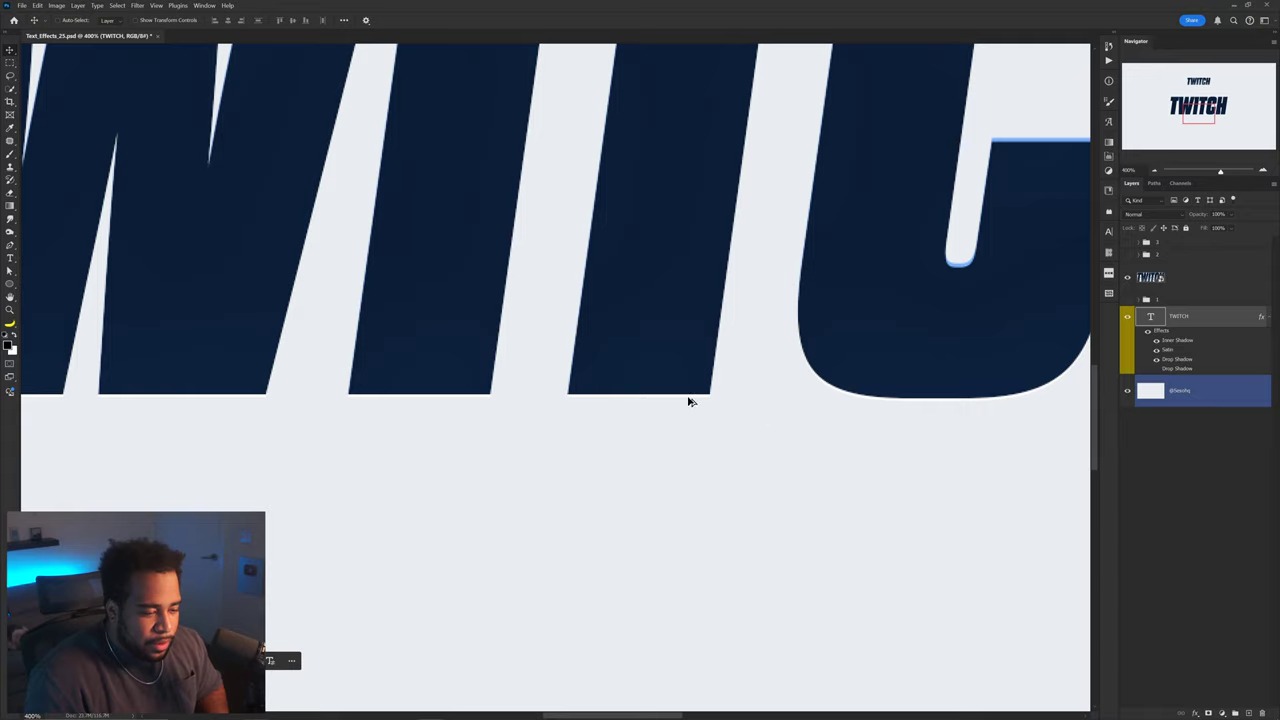
pyautogui.scroll(-4, 725, 403)
pyautogui.moveTo(810, 381); pyautogui.dragTo(810, 388)
pyautogui.scroll(2, 704, 380)
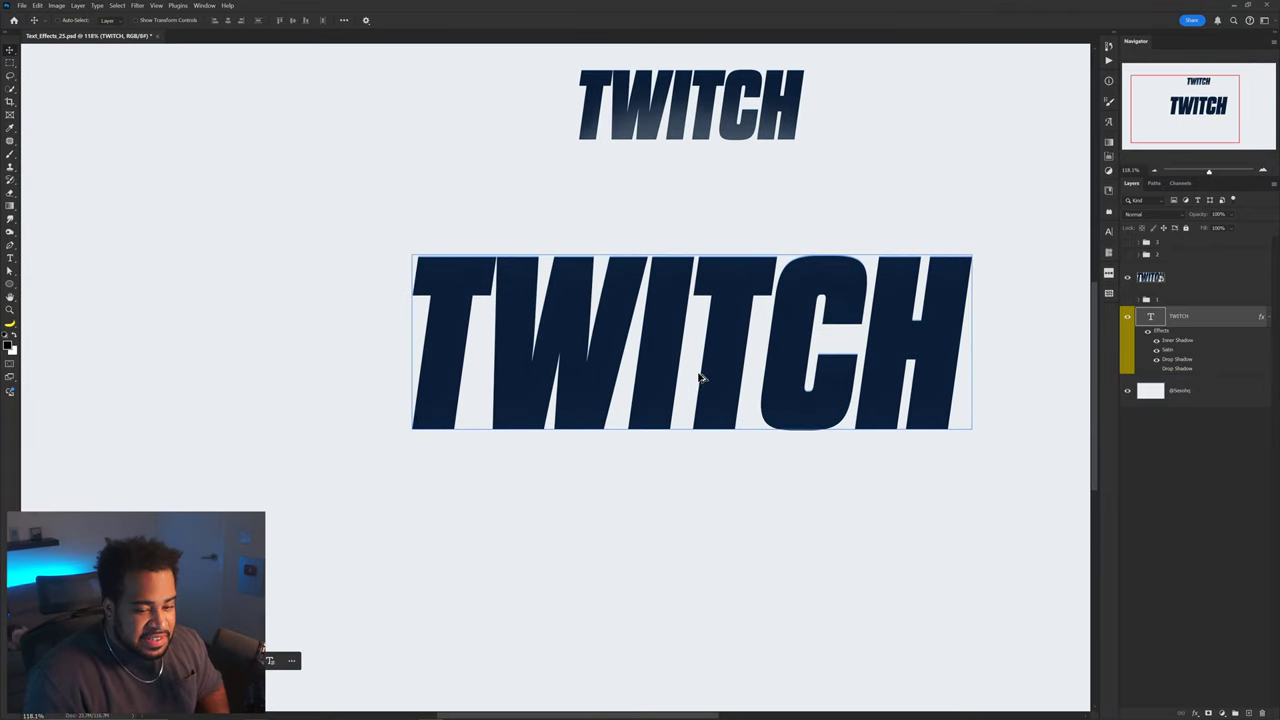
# Add a new layer above the TWITCH text, clip it to the text and rename it glow
pyautogui.click(1249, 713)
pyautogui.rightClick(1172, 321)
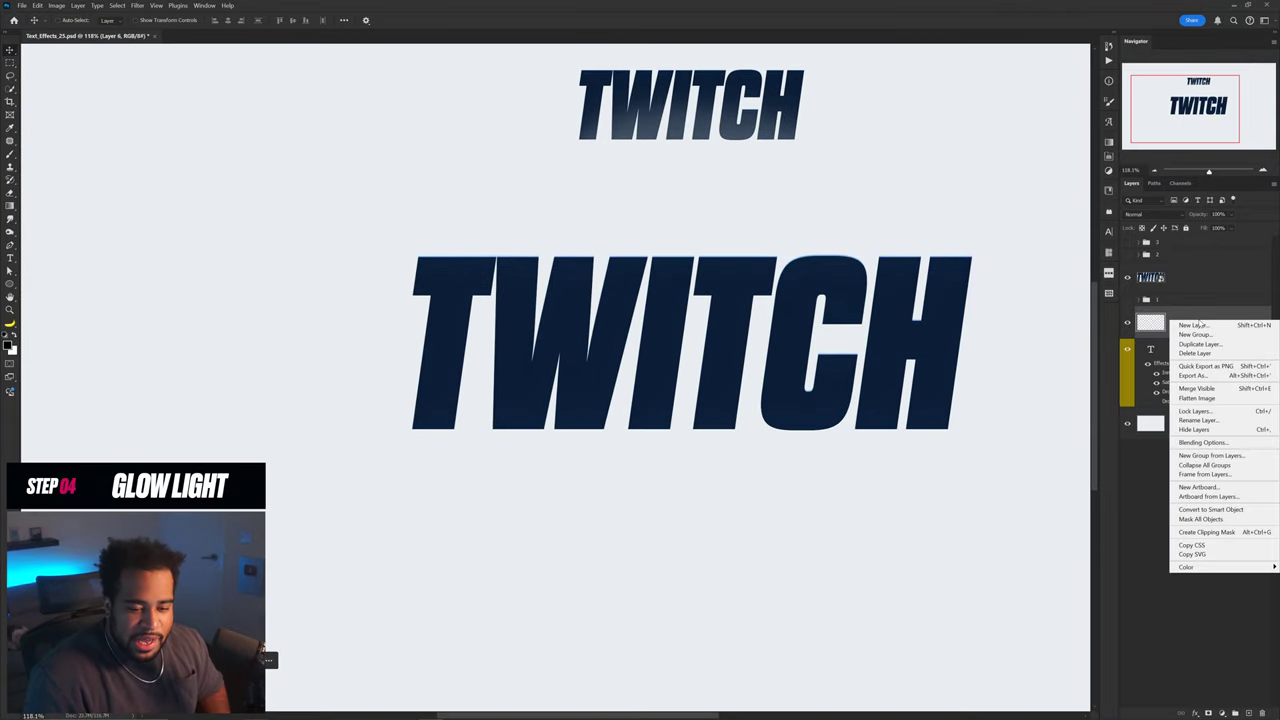
pyautogui.click(1216, 533)
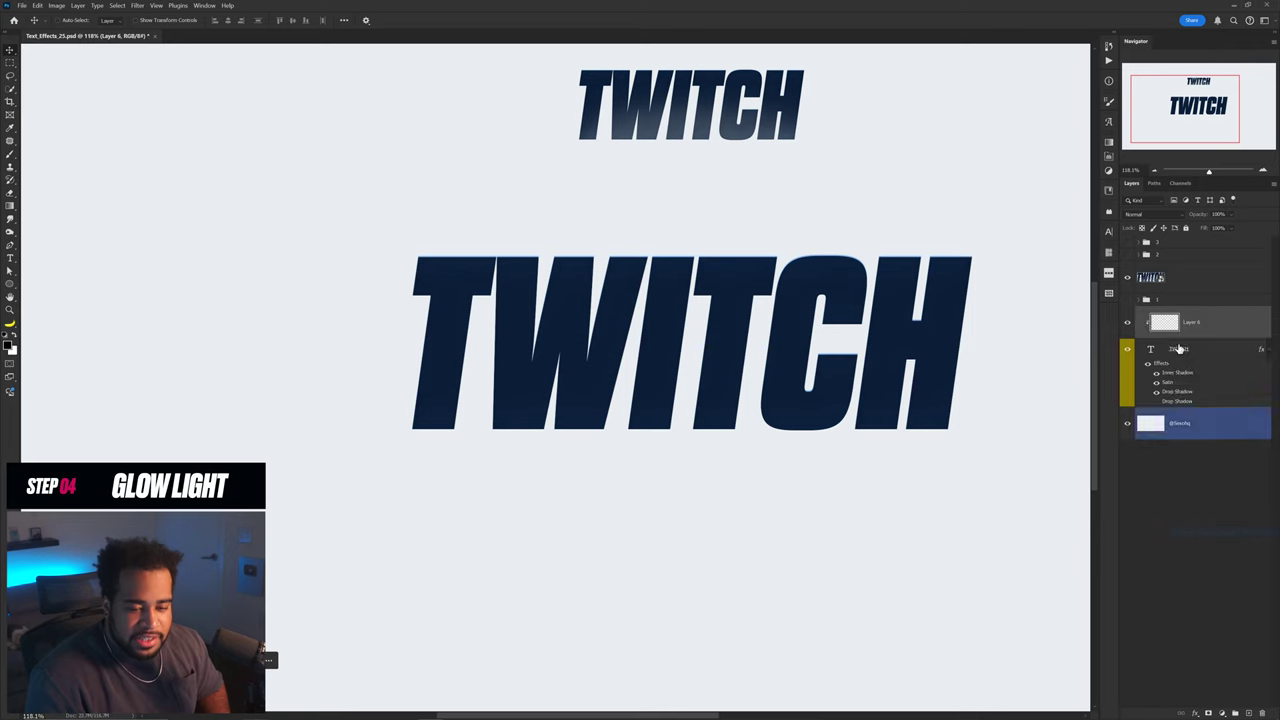
pyautogui.doubleClick(1191, 321)
pyautogui.write('glow')
pyautogui.press('Return')
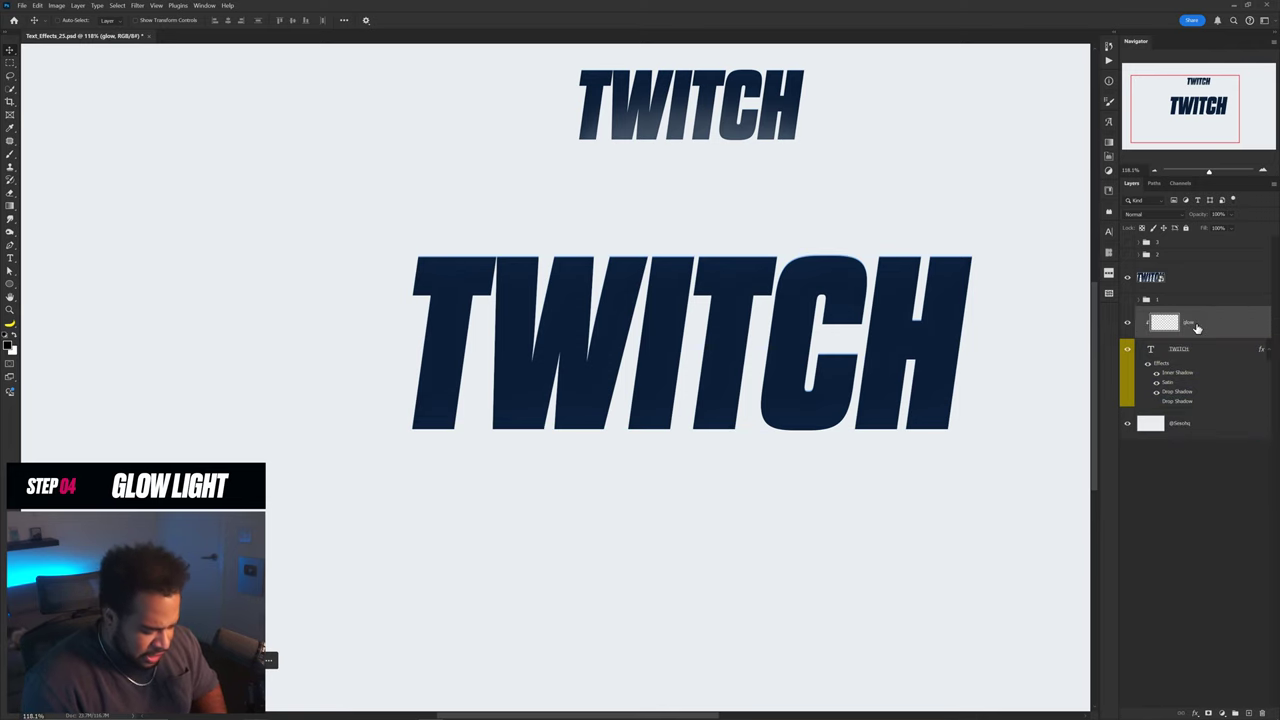
# Set up a large, soft round brush of about 978 px with 0% hardness
pyautogui.press('b')
pyautogui.rightClick(539, 202)
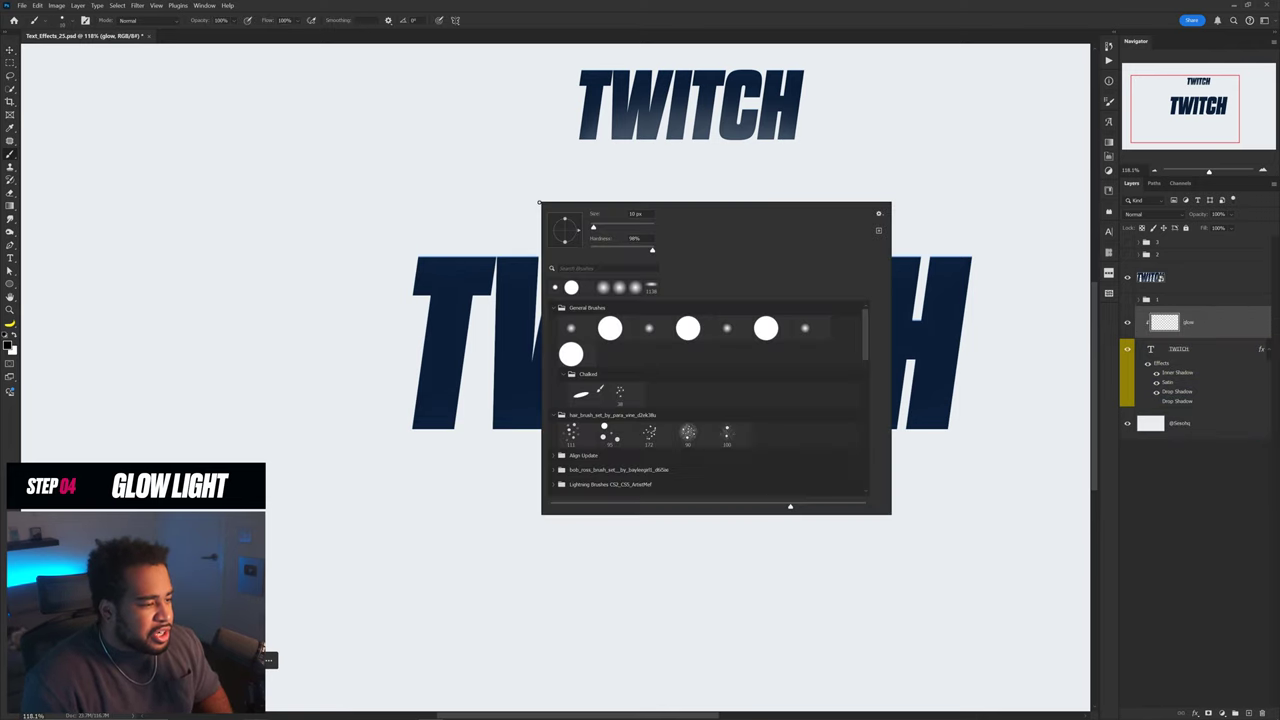
pyautogui.click(602, 227)
pyautogui.moveTo(456, 199); pyautogui.dragTo(738, 201)
pyautogui.moveTo(567, 232)
pyautogui.mouseDown()
pyautogui.moveTo(491, 232)
pyautogui.moveTo(731, 220)
pyautogui.moveTo(567, 228)
pyautogui.moveTo(588, 229)
pyautogui.mouseUp()
pyautogui.moveTo(612, 408)
pyautogui.mouseDown()
pyautogui.moveTo(603, 172)
pyautogui.moveTo(585, 442)
pyautogui.moveTo(629, 103)
pyautogui.moveTo(649, 180)
pyautogui.mouseUp()
pyautogui.rightClick(652, 178)
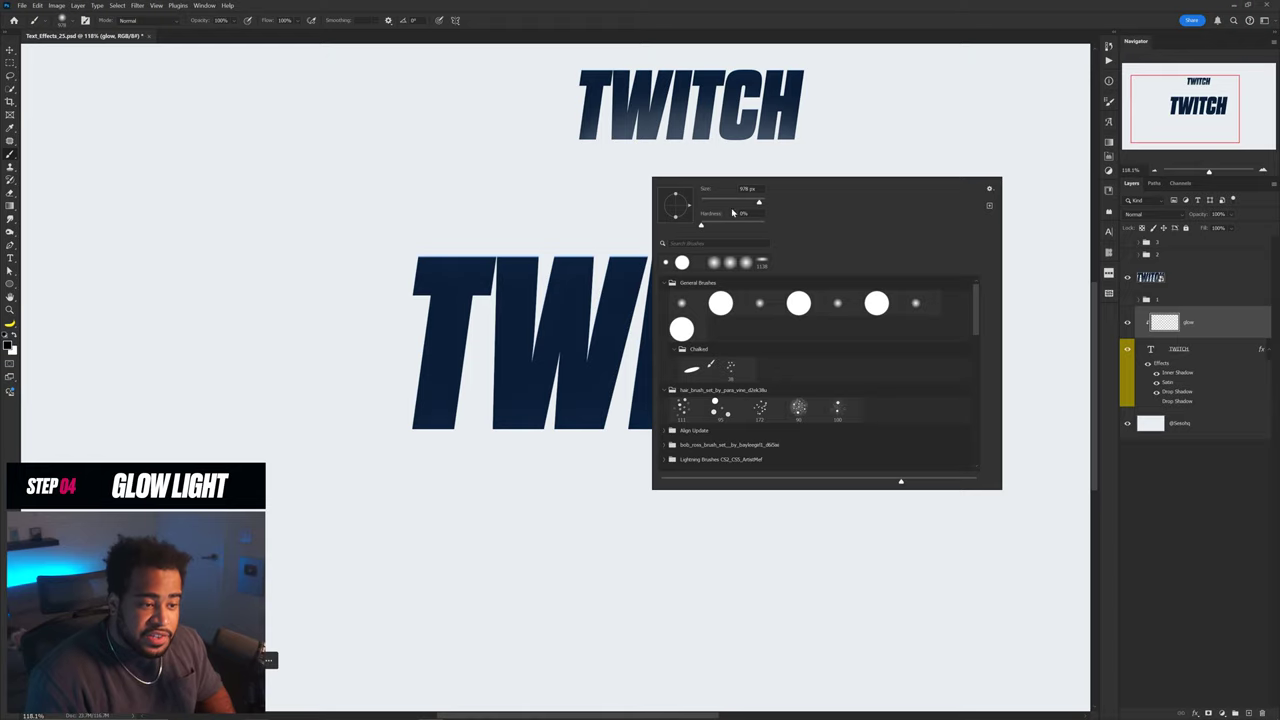
pyautogui.press('Return')
pyautogui.moveTo(545, 250); pyautogui.dragTo(560, 251)
# Set the foreground color to the pale greyish blue a6b5c9
pyautogui.click(9, 344)
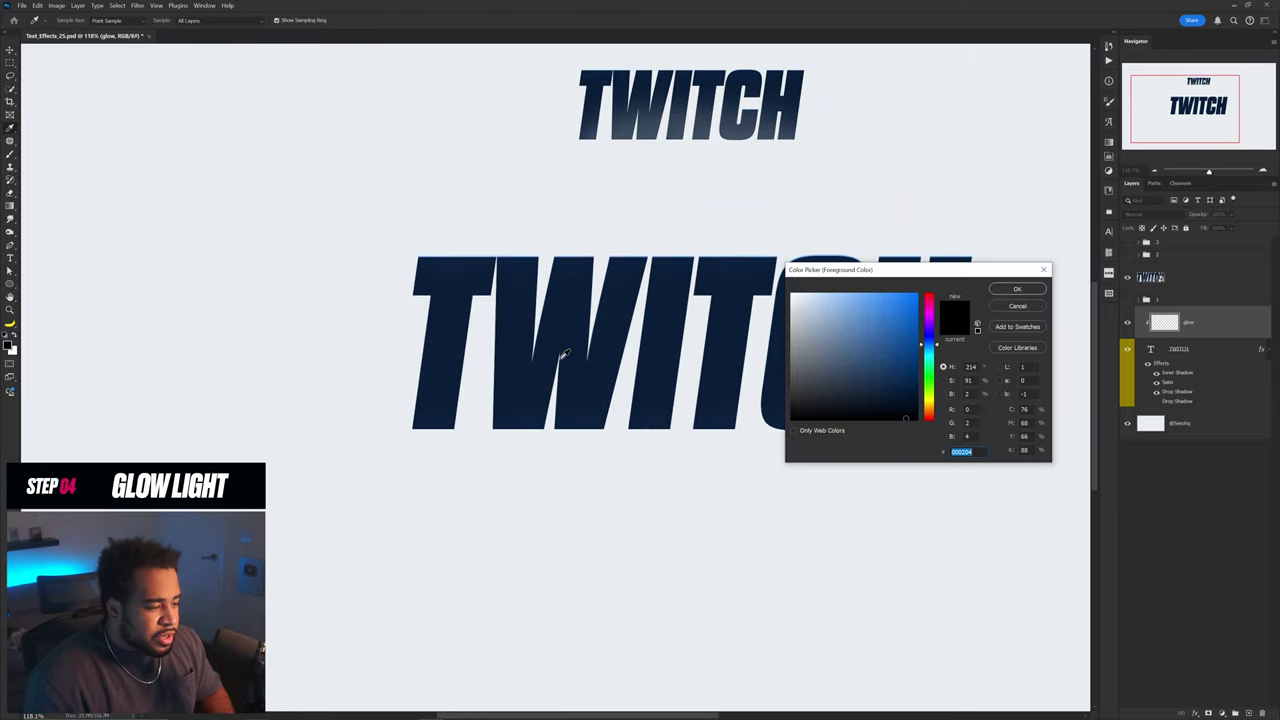
pyautogui.moveTo(899, 394); pyautogui.dragTo(820, 312)
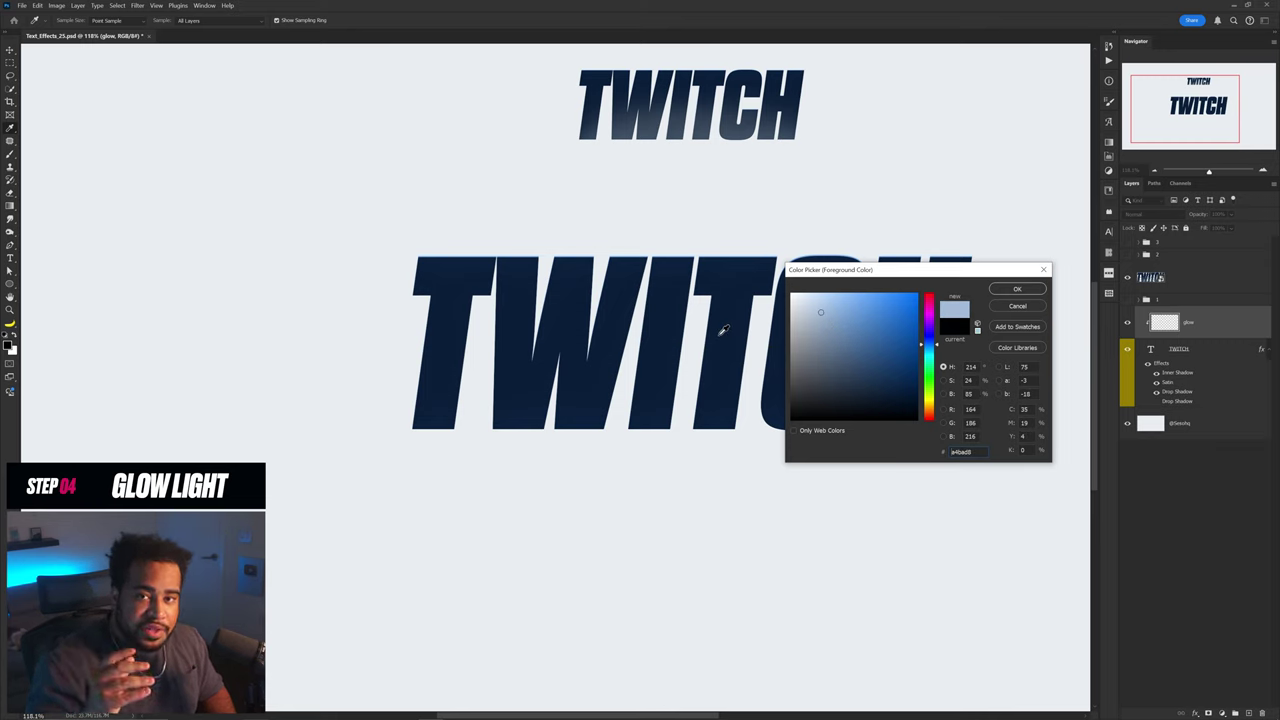
pyautogui.moveTo(879, 392)
pyautogui.mouseDown()
pyautogui.moveTo(894, 391)
pyautogui.moveTo(823, 311)
pyautogui.moveTo(813, 318)
pyautogui.mouseUp()
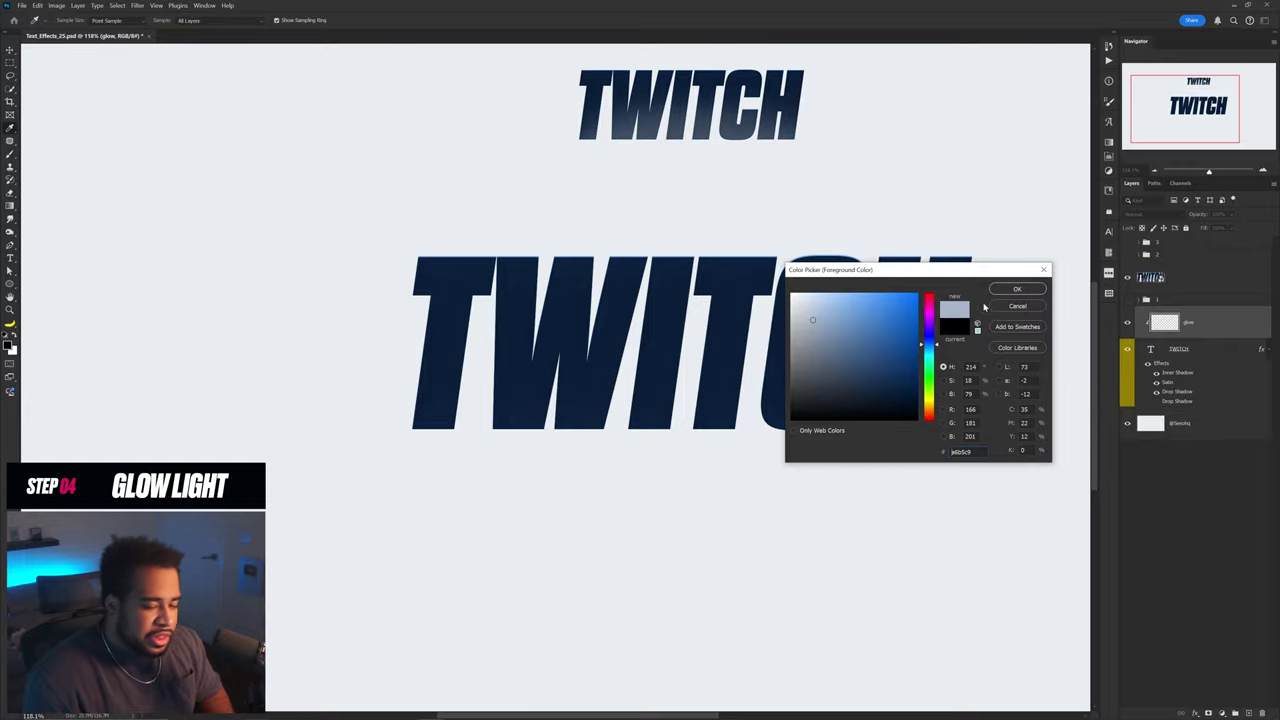
pyautogui.click(1017, 289)
# Paint a soft light glow on the glow layer along the lower middle of the TWITCH letters
pyautogui.moveTo(680, 343); pyautogui.dragTo(674, 366)
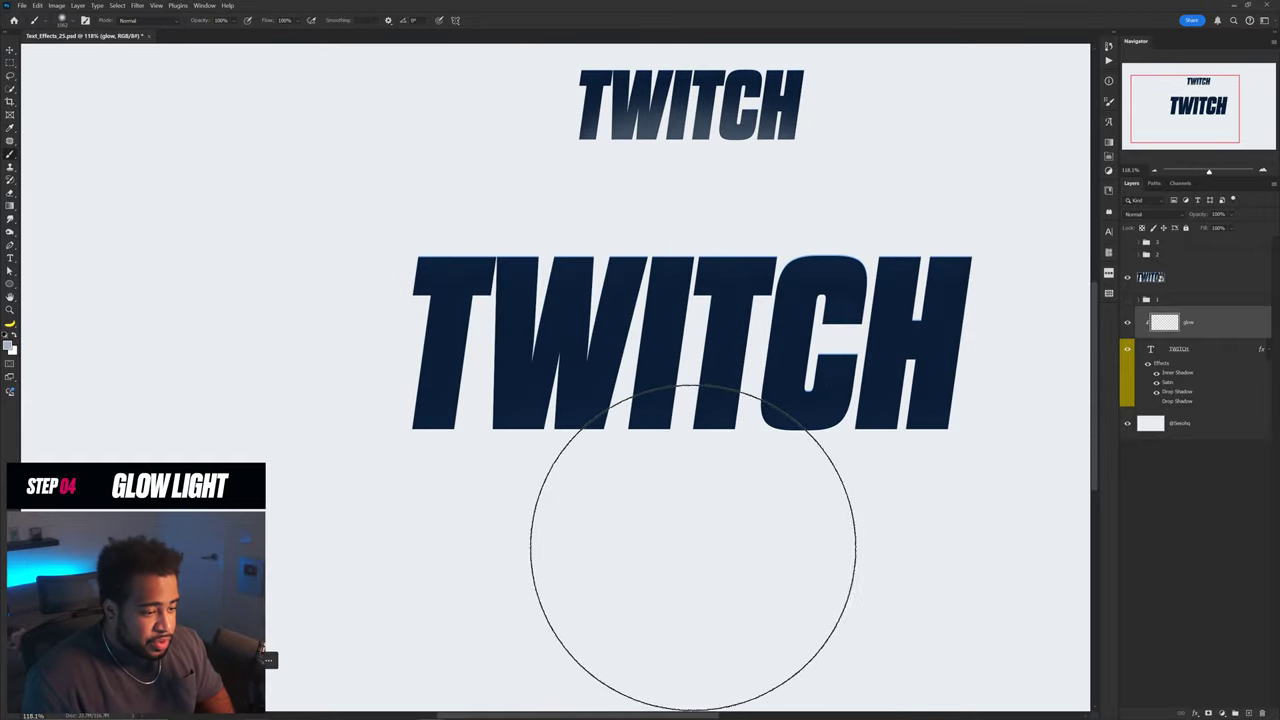
pyautogui.click(689, 540)
pyautogui.moveTo(678, 536); pyautogui.dragTo(697, 536)
pyautogui.click(669, 546)
pyautogui.click(783, 554)
pyautogui.press('space')
pyautogui.moveTo(875, 503); pyautogui.dragTo(840, 511)
pyautogui.press('v')
pyautogui.click(938, 316)
pyautogui.click(945, 312)
pyautogui.scroll(-3, 990, 236)
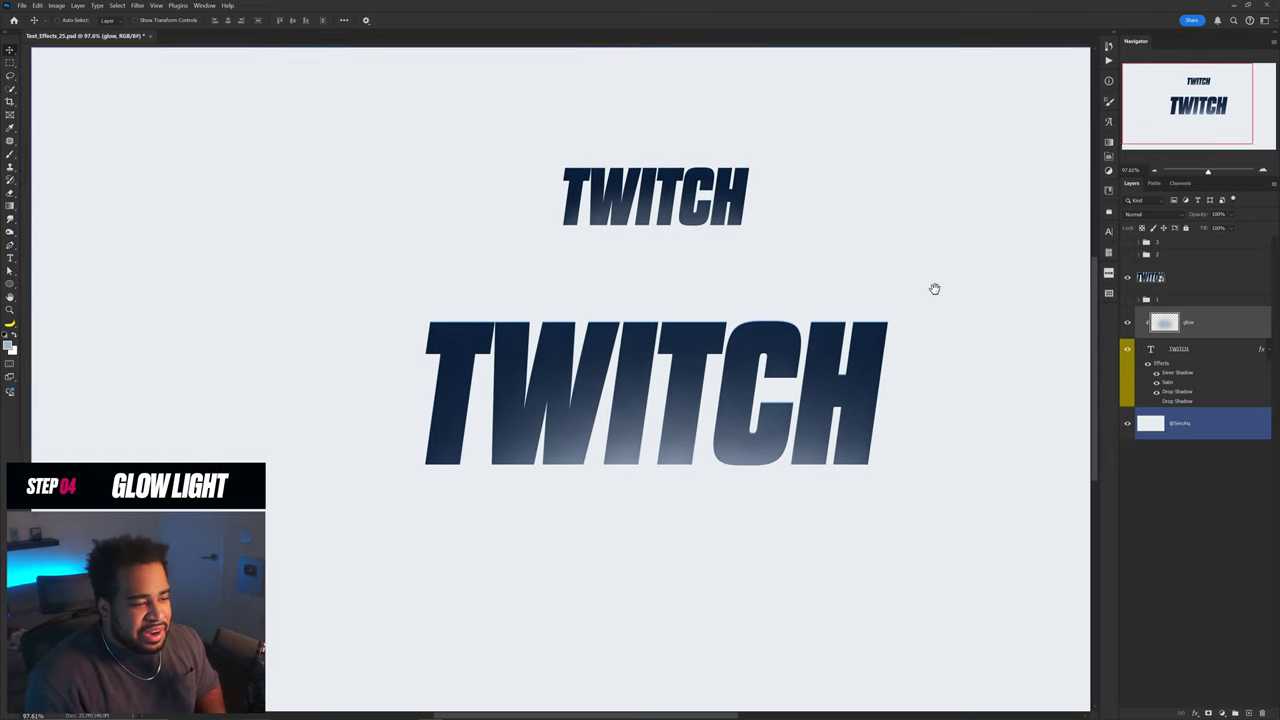
pyautogui.scroll(-2, 929, 317)
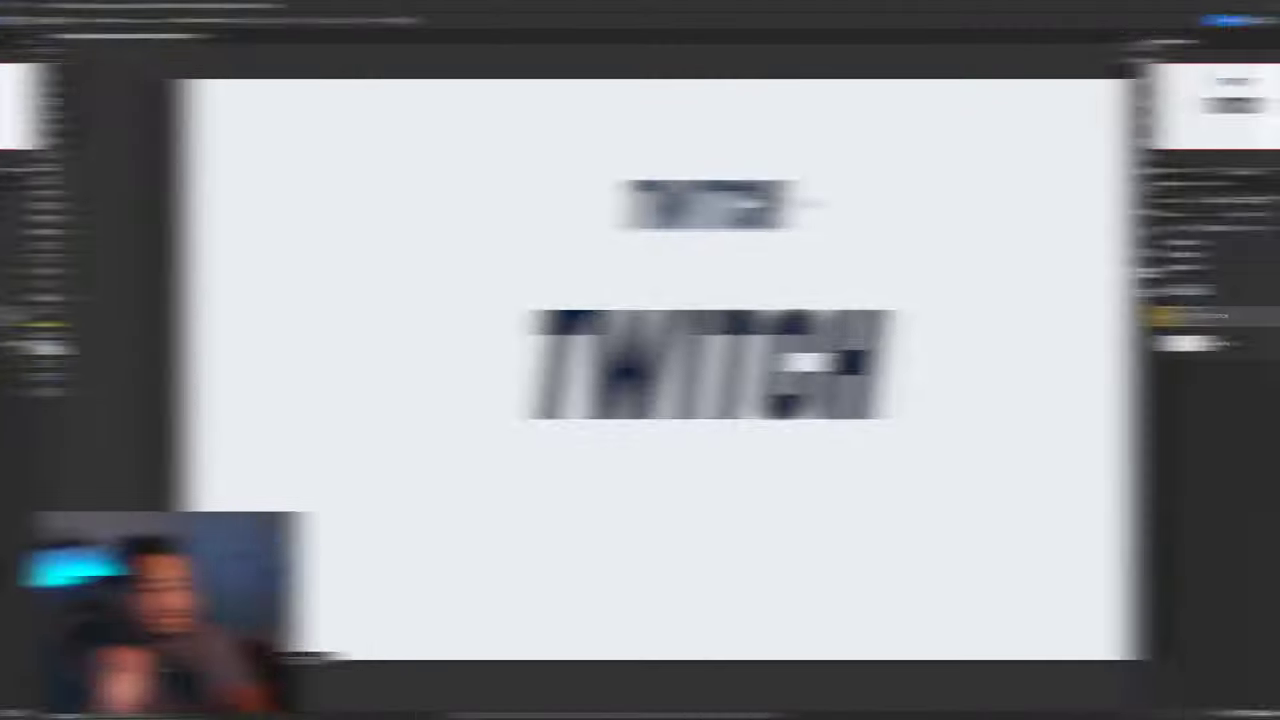
# Add a light blue Inner Shadow to the TWITCH text in Normal mode at 100% opacity
pyautogui.scroll(6, 688, 165)
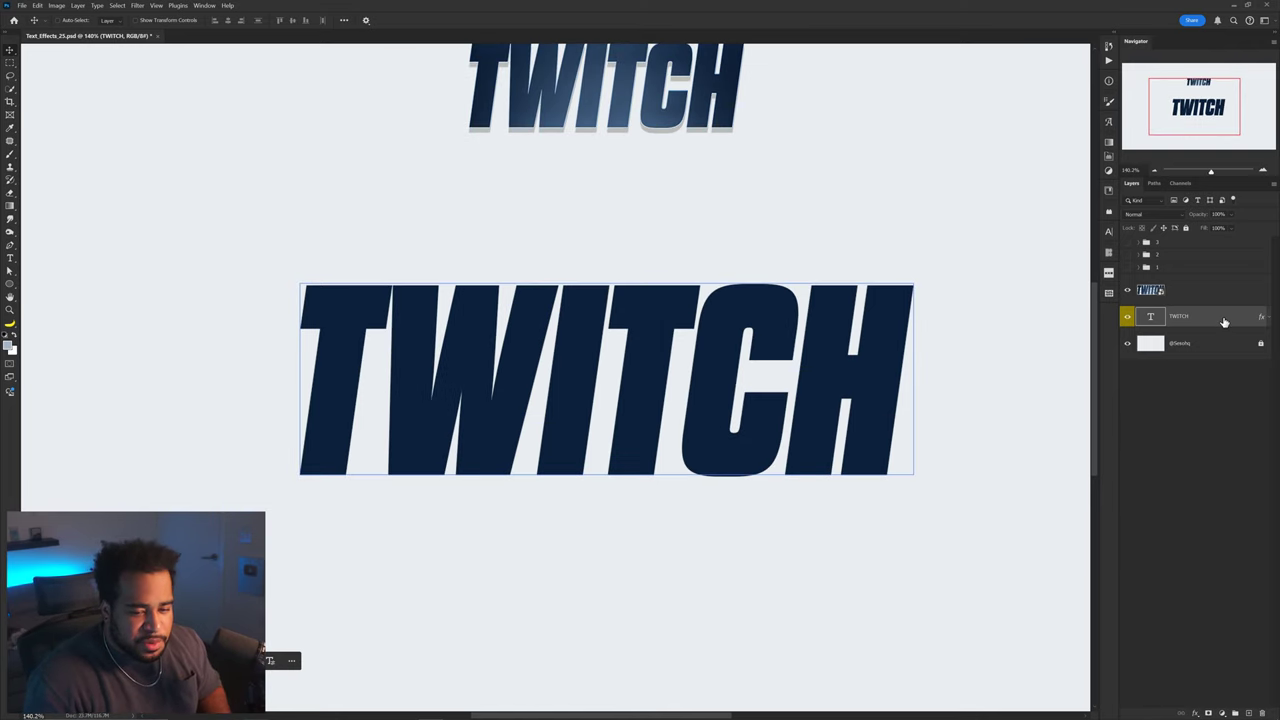
pyautogui.doubleClick(1222, 319)
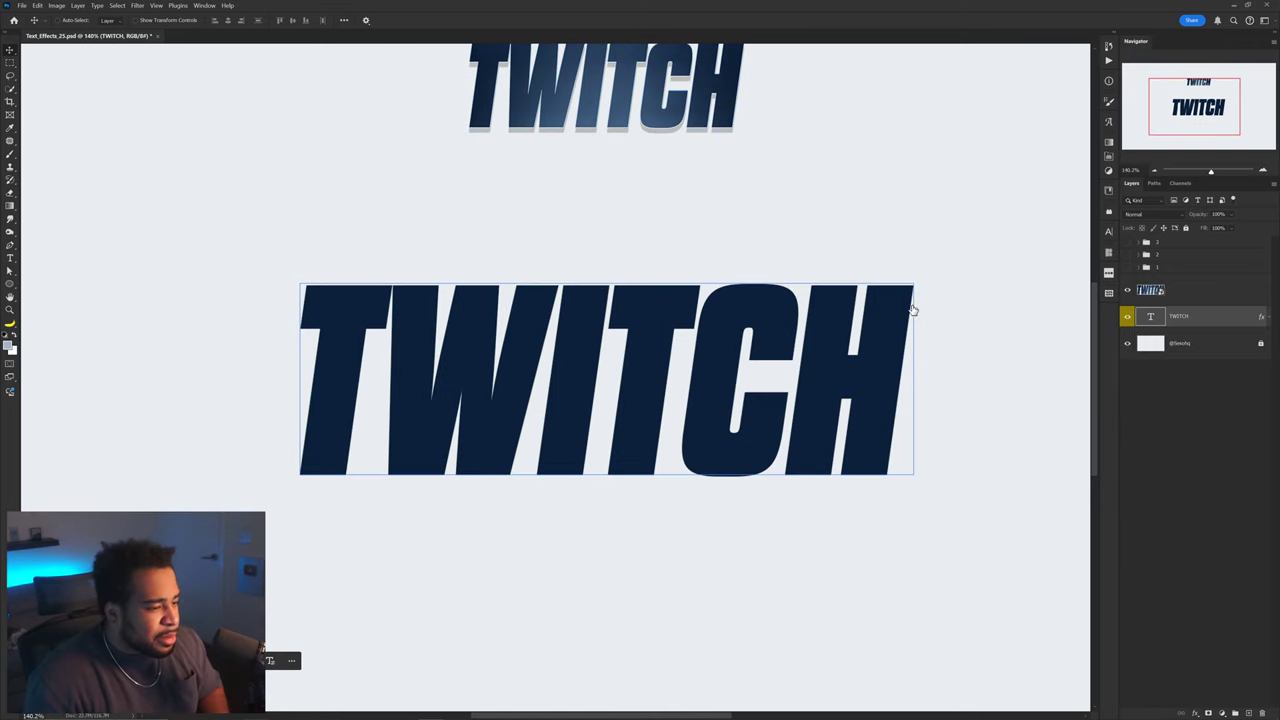
pyautogui.moveTo(884, 117); pyautogui.dragTo(827, 158)
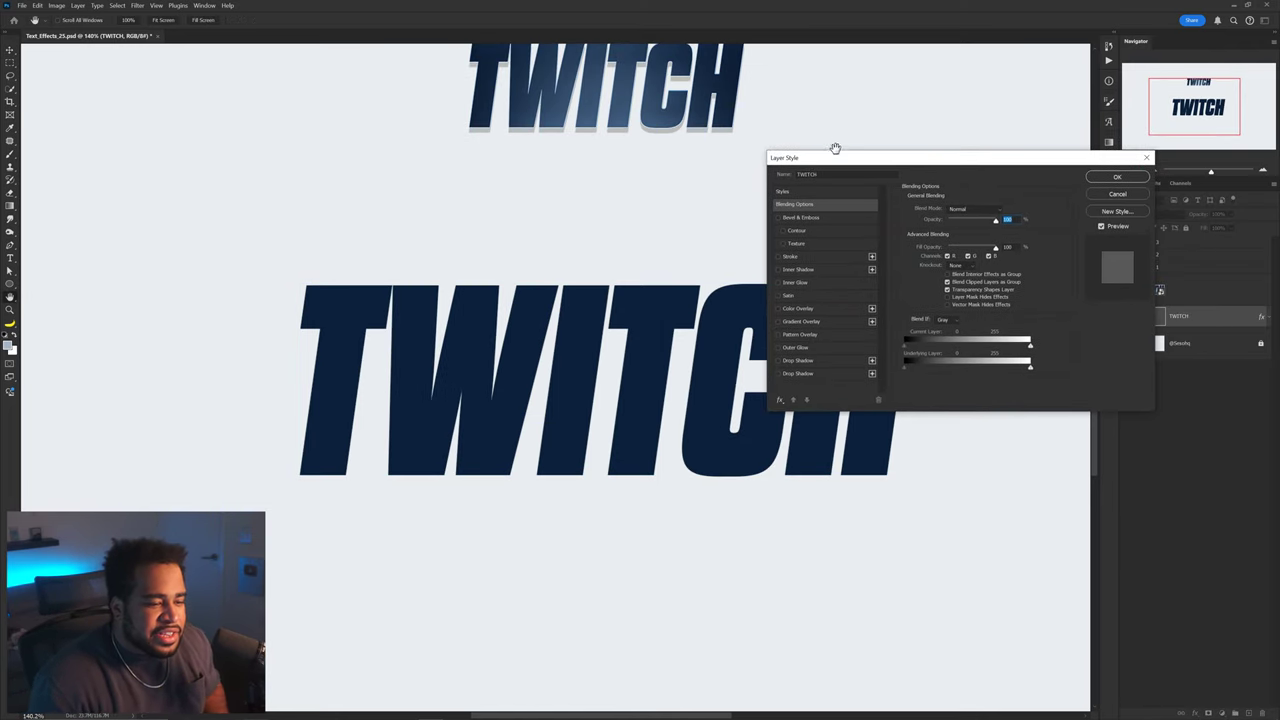
pyautogui.click(802, 270)
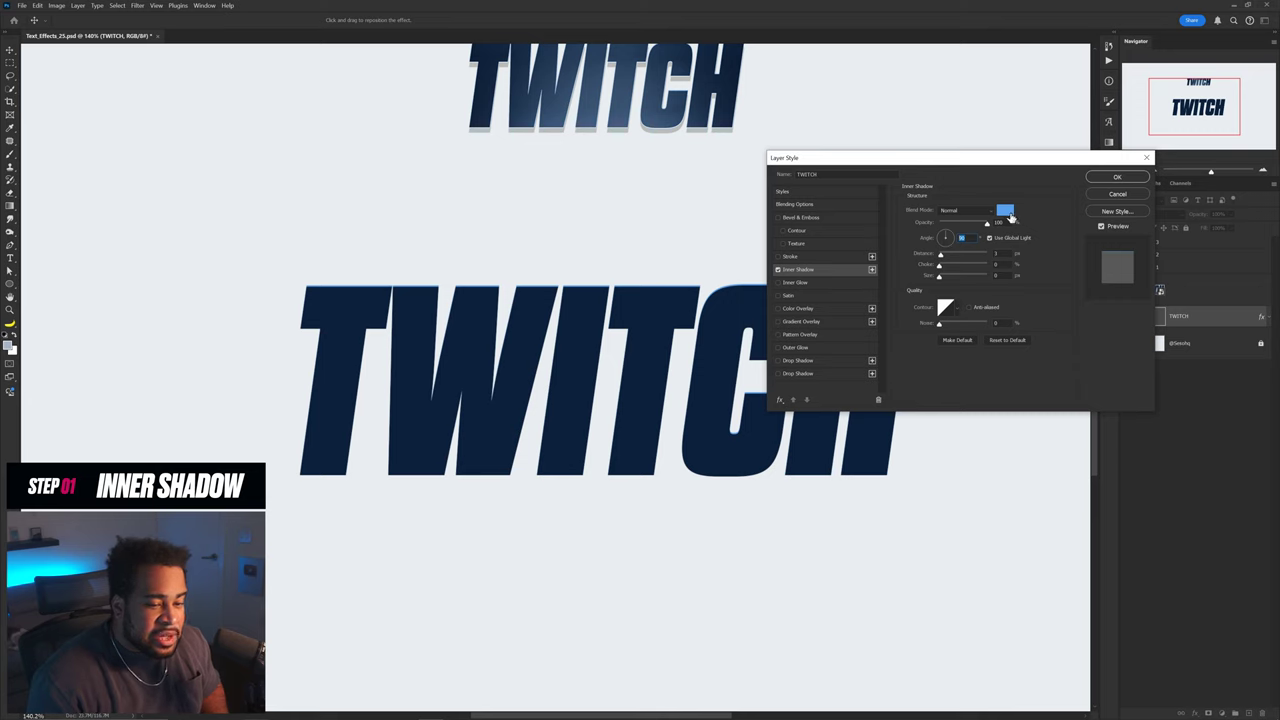
pyautogui.click(1006, 213)
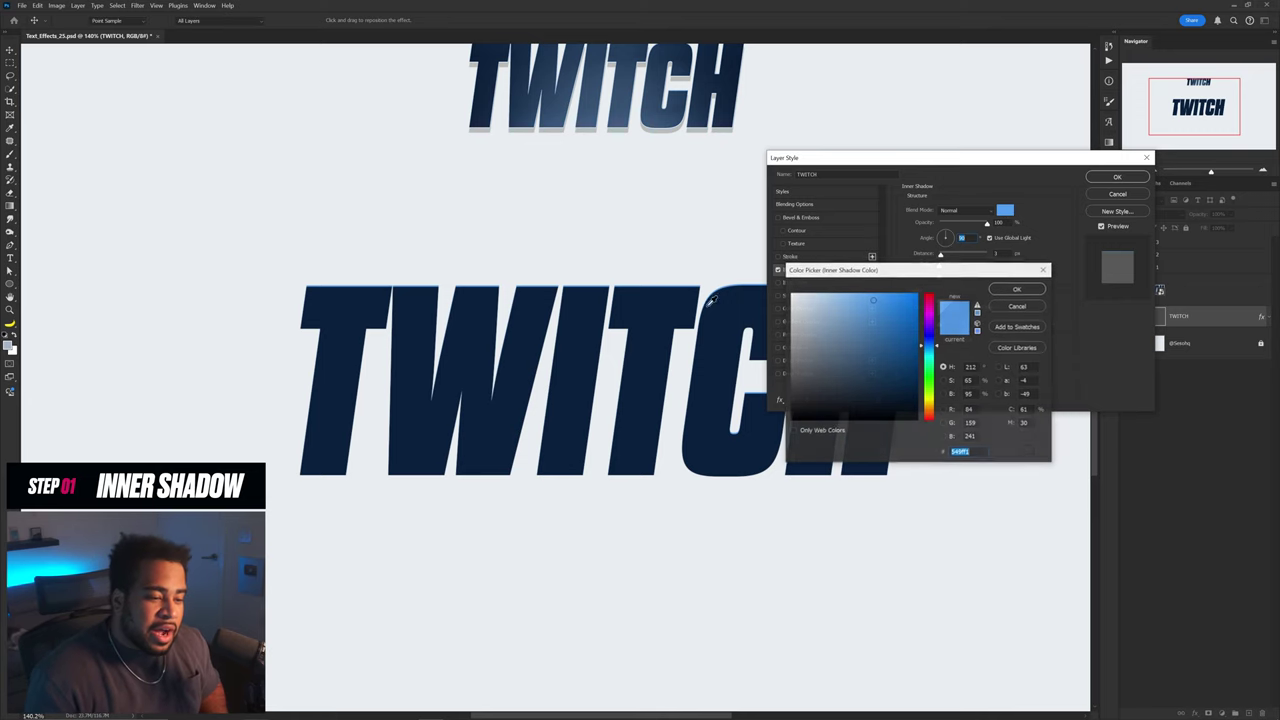
pyautogui.click(645, 390)
pyautogui.click(860, 294)
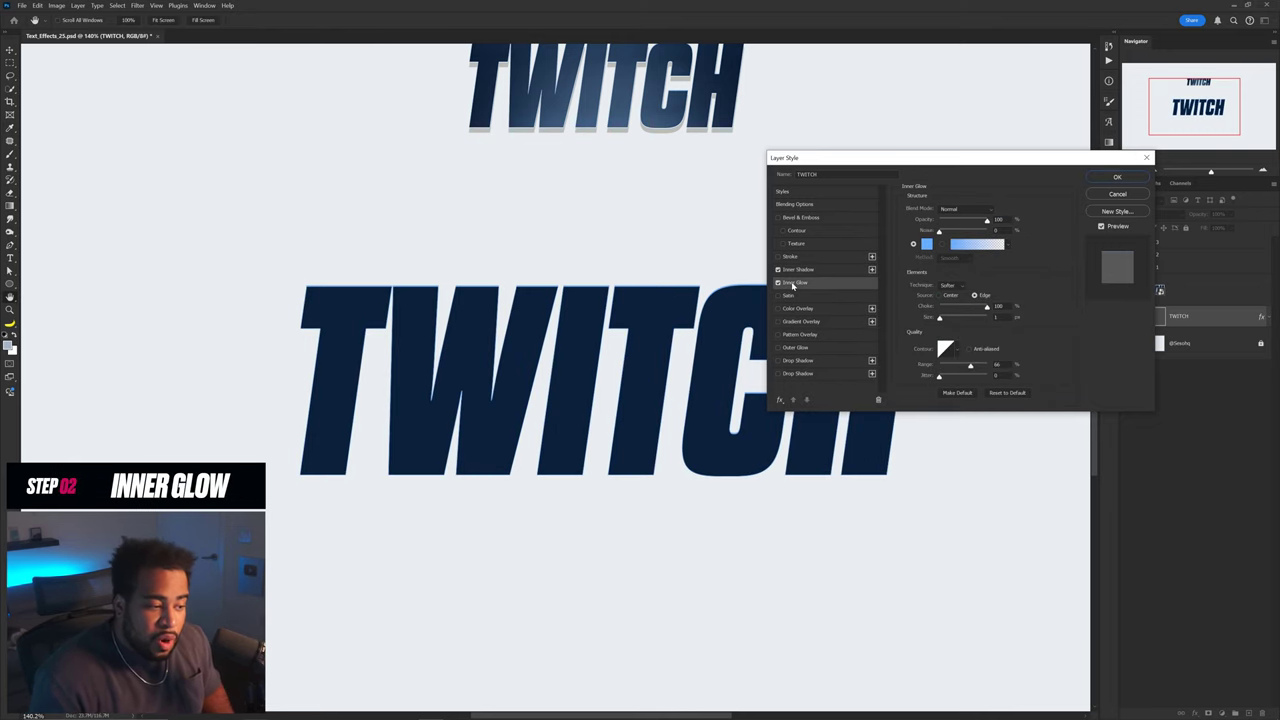
# Add an Inner Glow to the text in color 63abff, Normal mode, 100% opacity, 100% choke and 1 px size
pyautogui.click(960, 241)
pyautogui.click(927, 246)
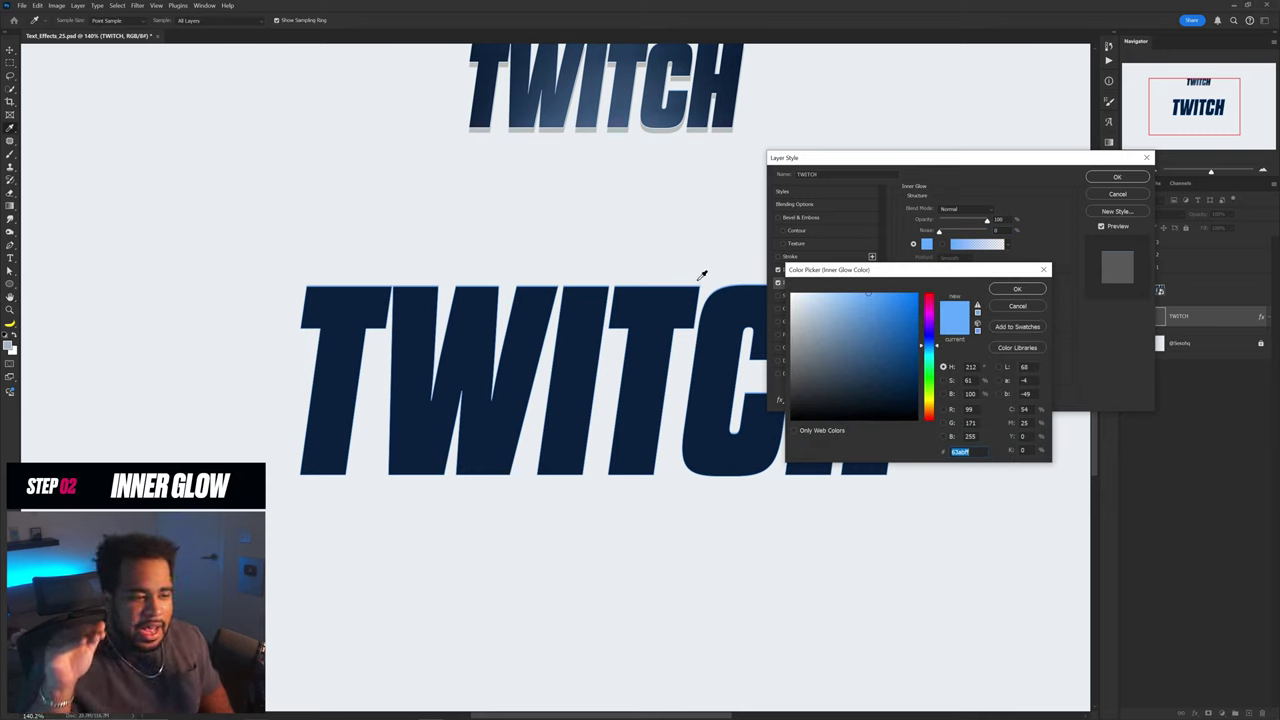
pyautogui.moveTo(852, 268); pyautogui.dragTo(854, 229)
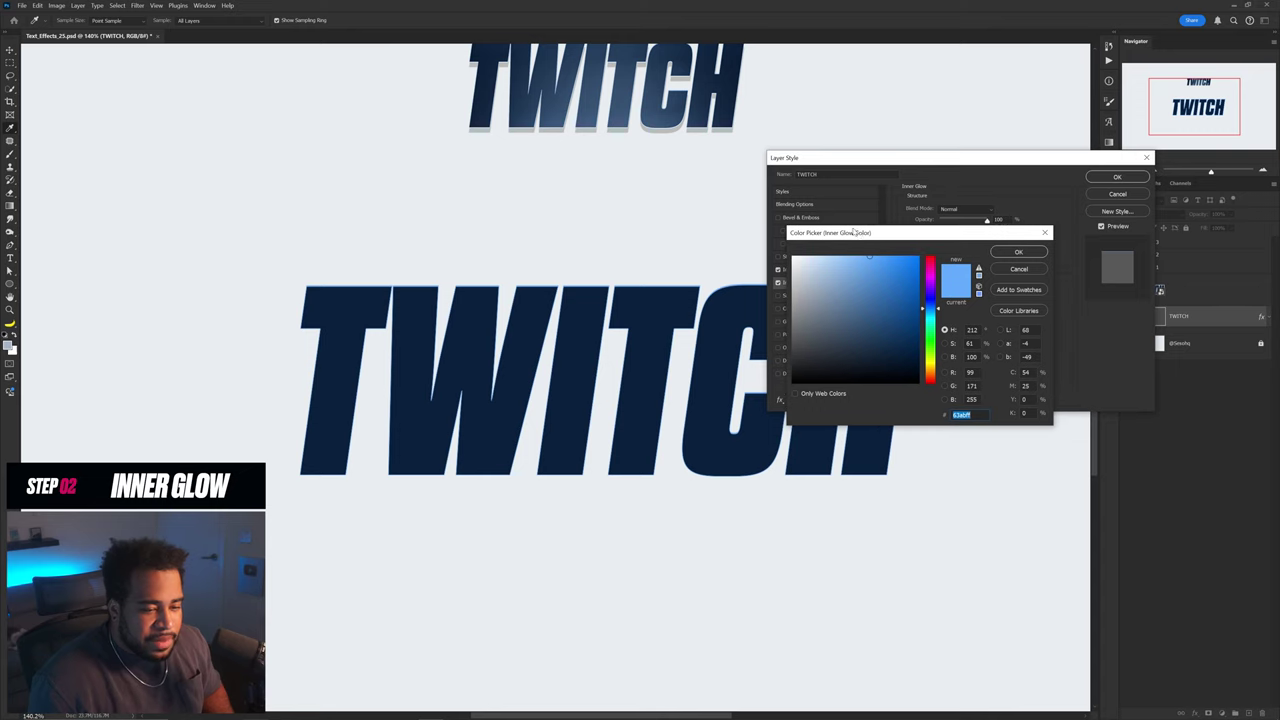
pyautogui.click(1019, 251)
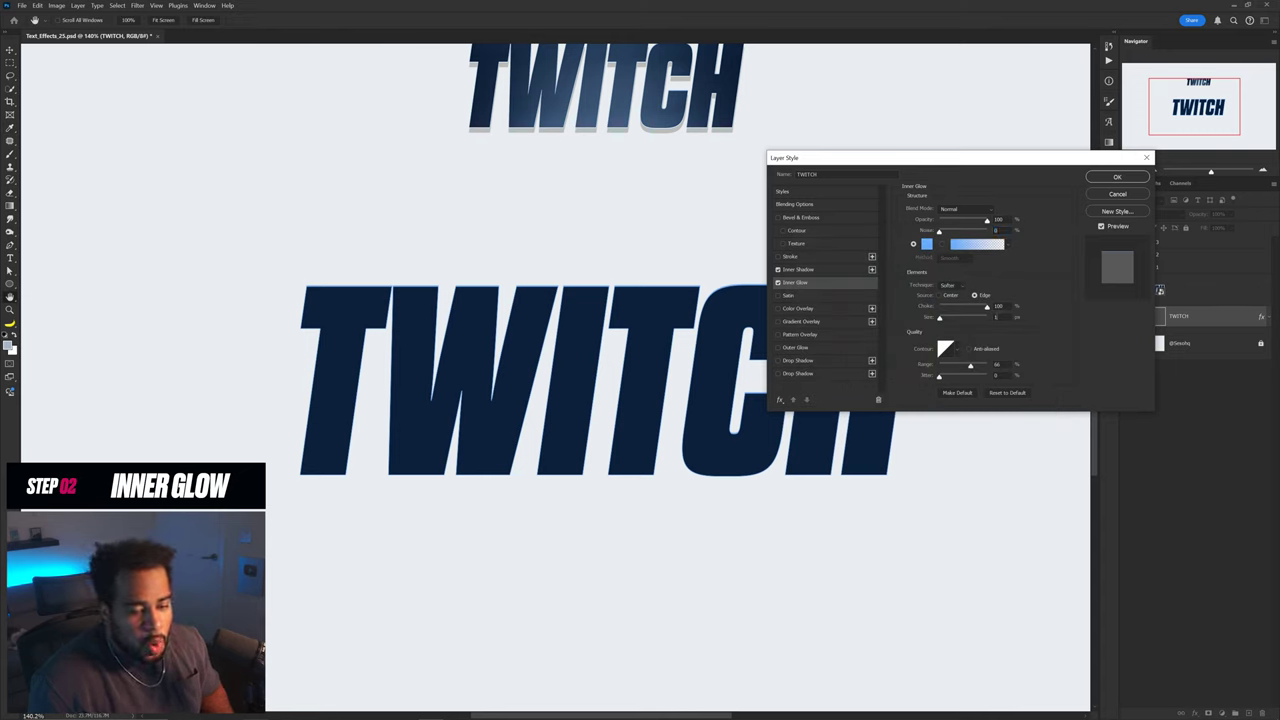
pyautogui.doubleClick(996, 317)
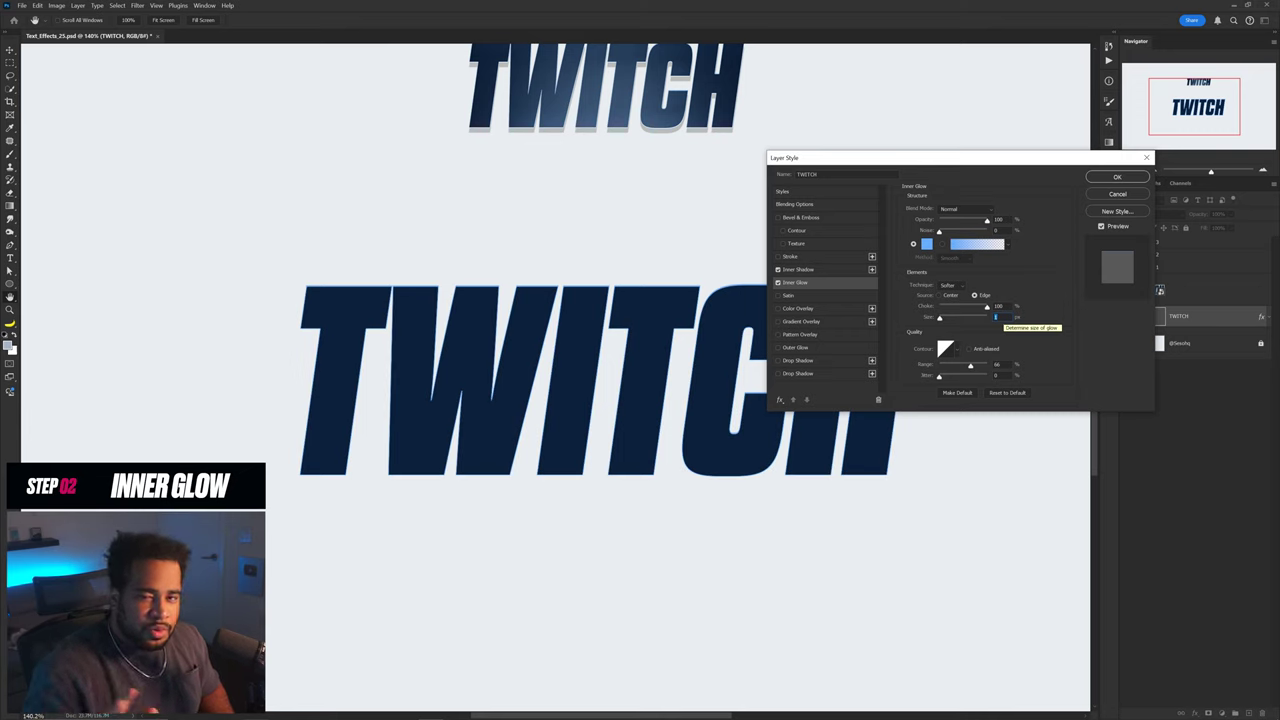
# Add a black Satin effect in Multiply mode with 15% opacity, a 90° angle and 70 px size
pyautogui.click(790, 296)
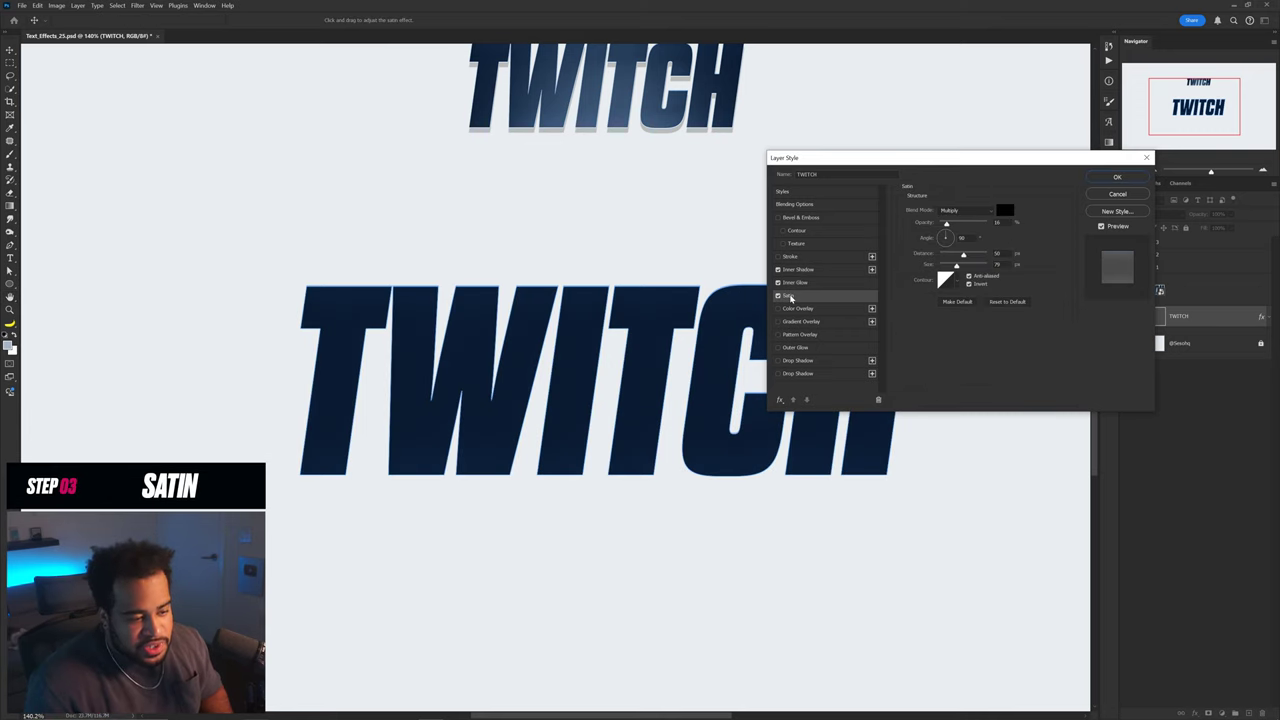
pyautogui.moveTo(999, 222); pyautogui.dragTo(979, 223)
pyautogui.write('15')
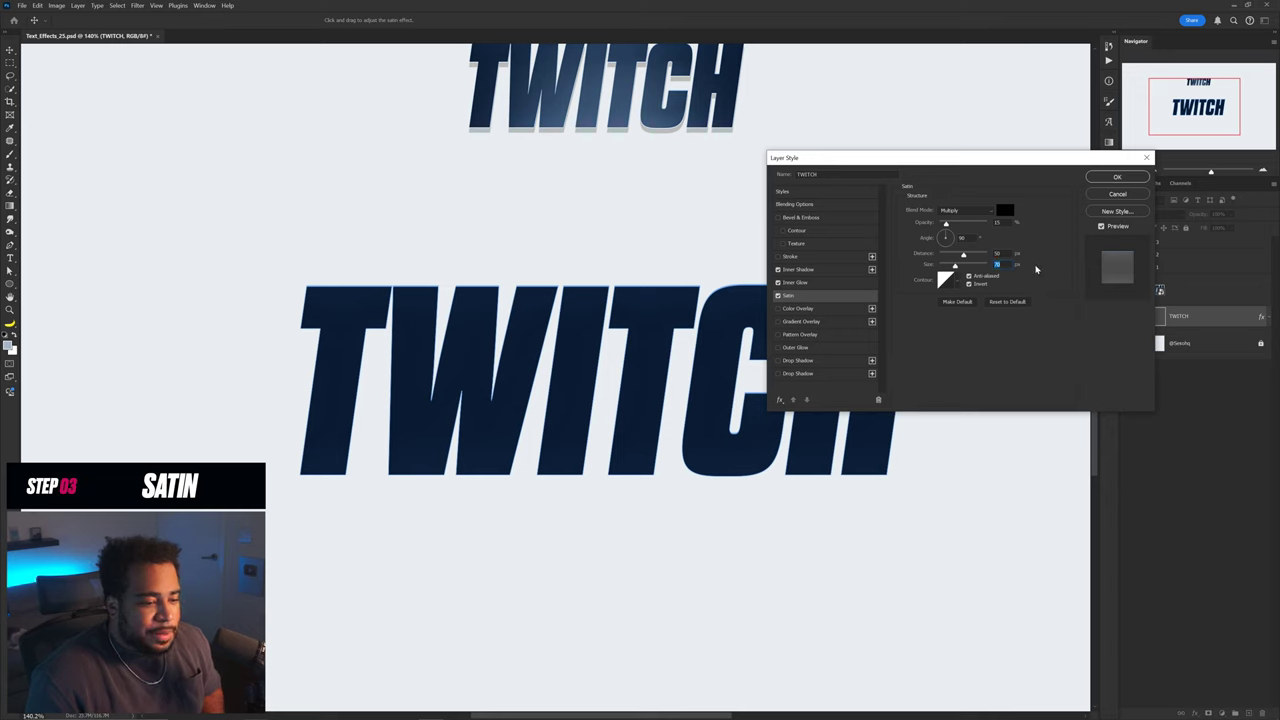
pyautogui.click(802, 298)
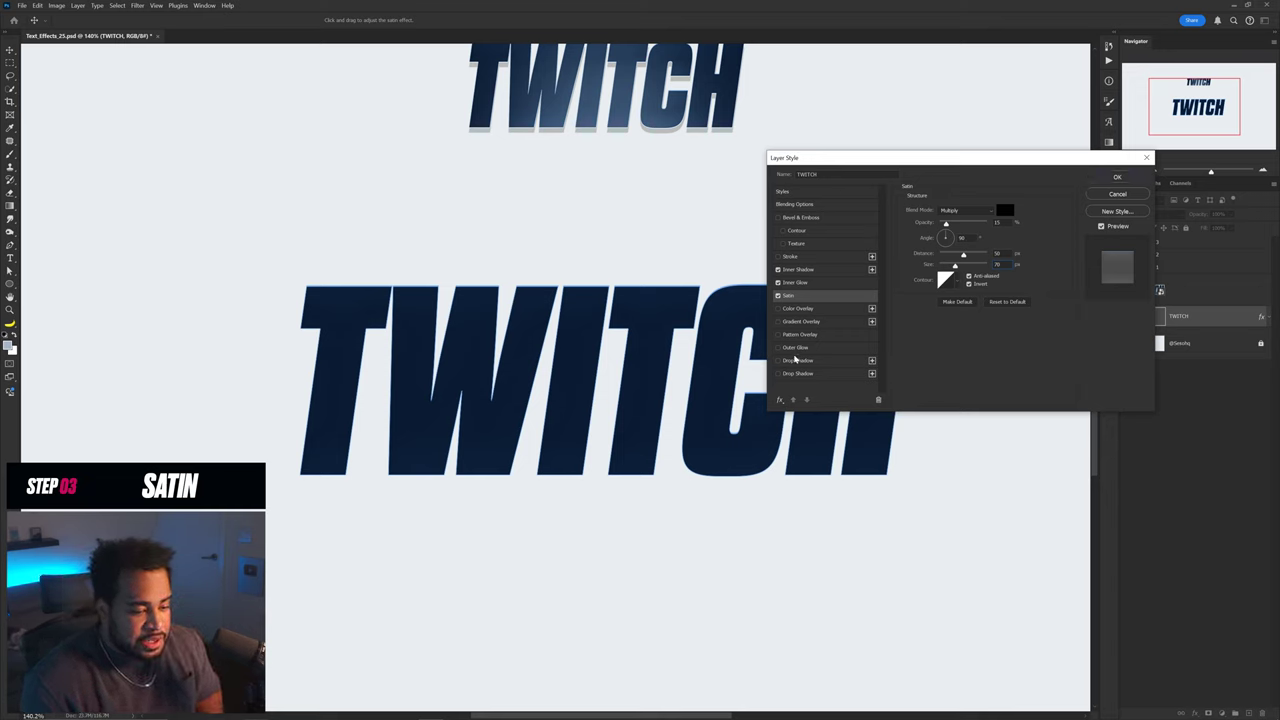
# Enable a white Drop Shadow in Normal mode at 100% opacity with 2 px distance and 0 spread and size
pyautogui.click(795, 363)
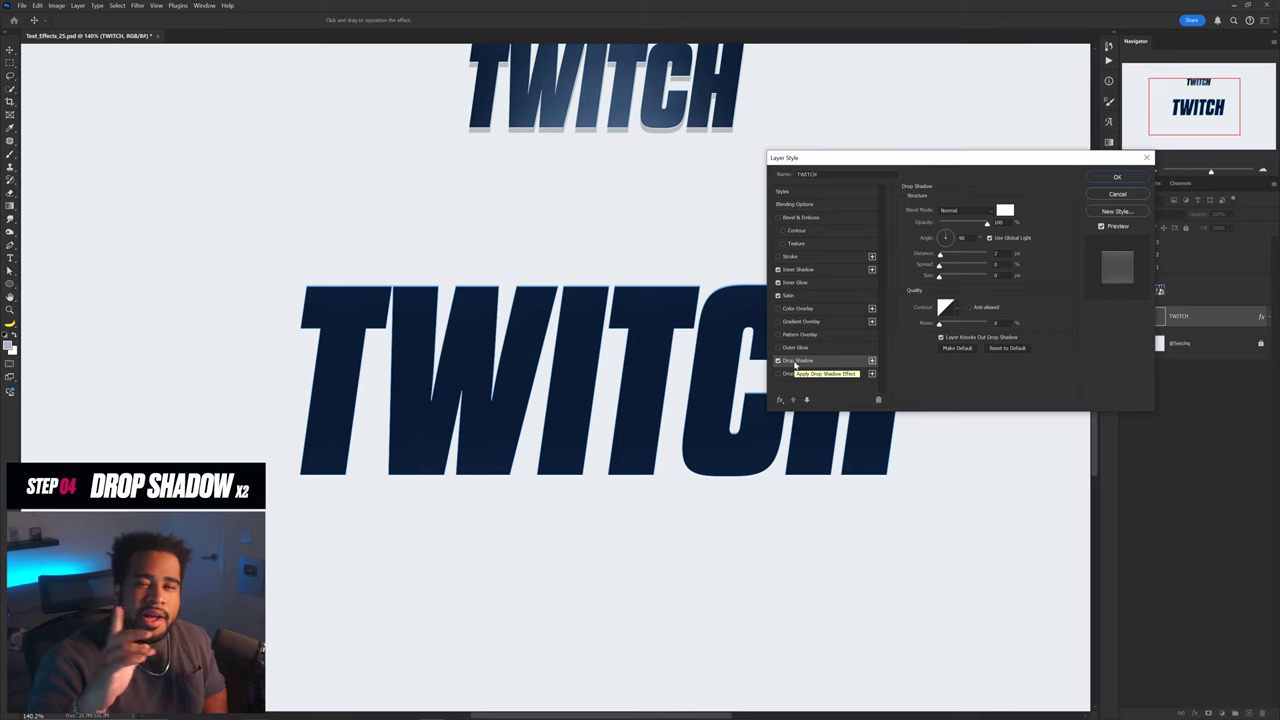
pyautogui.click(987, 223)
pyautogui.press('Tab')
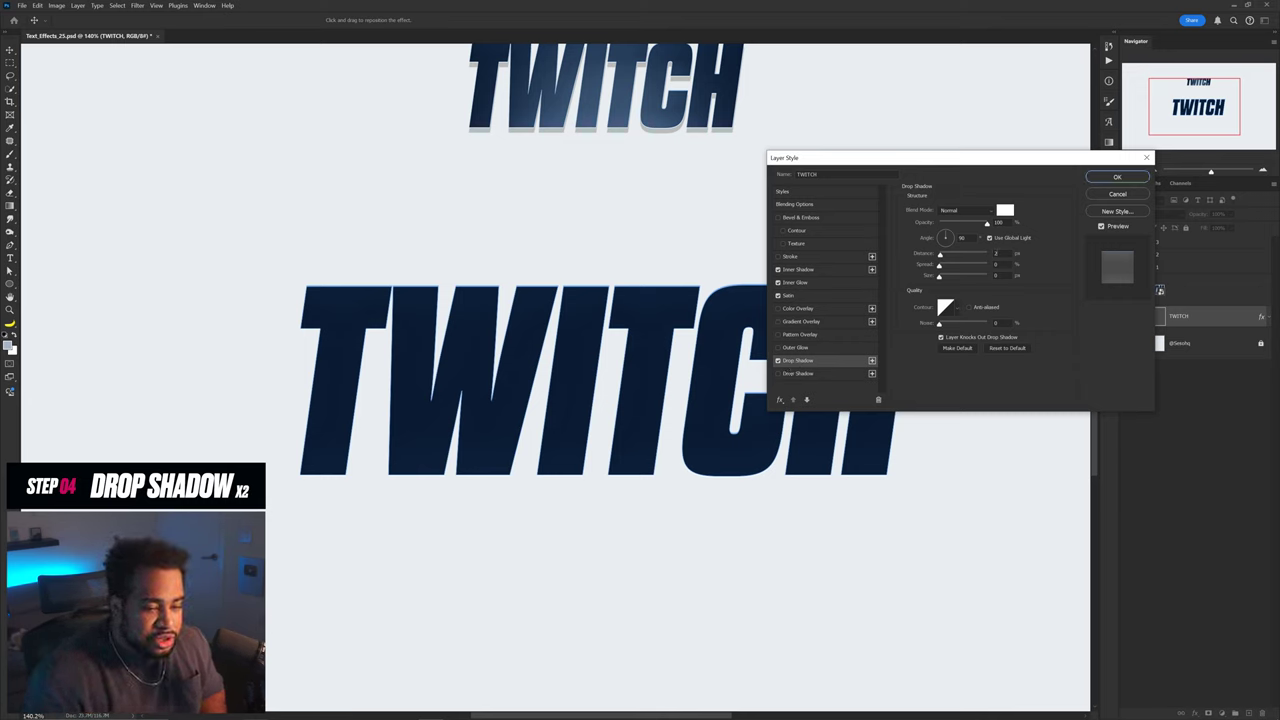
pyautogui.click(997, 274)
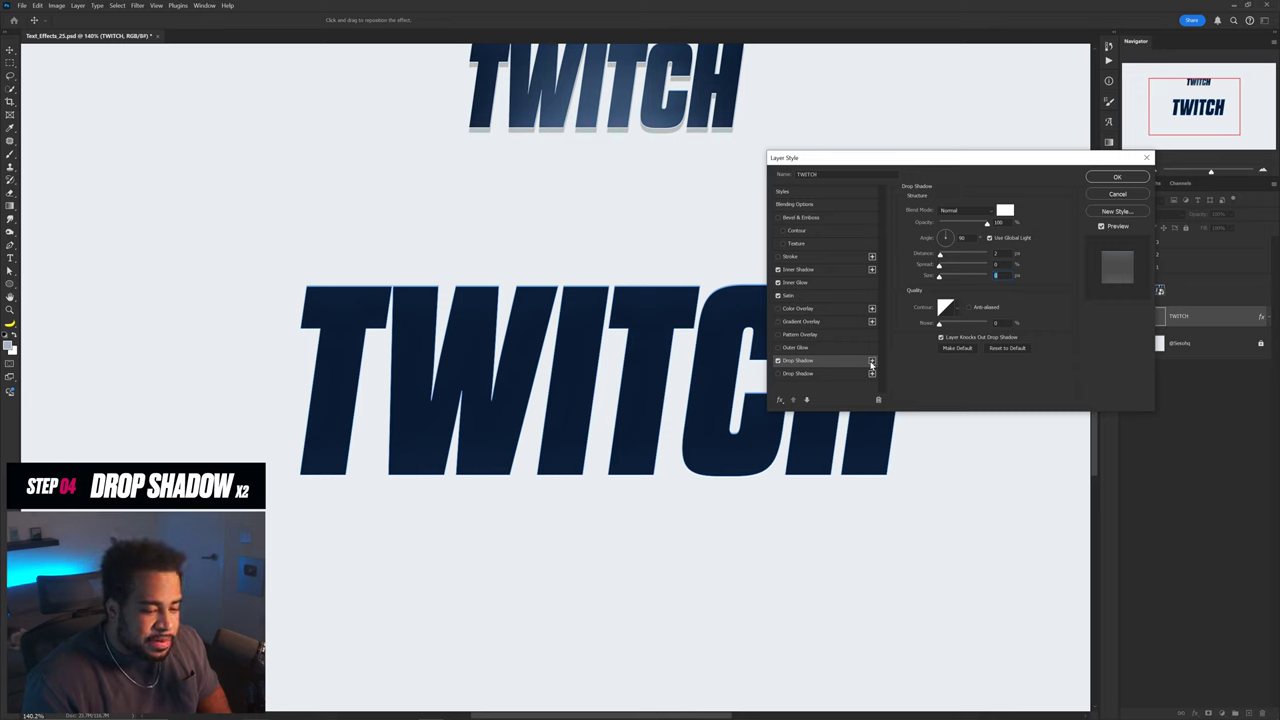
# Enable a second Drop Shadow with 24 px distance, 100% spread and 1 px size, keeping it stacked below the white one
pyautogui.click(791, 374)
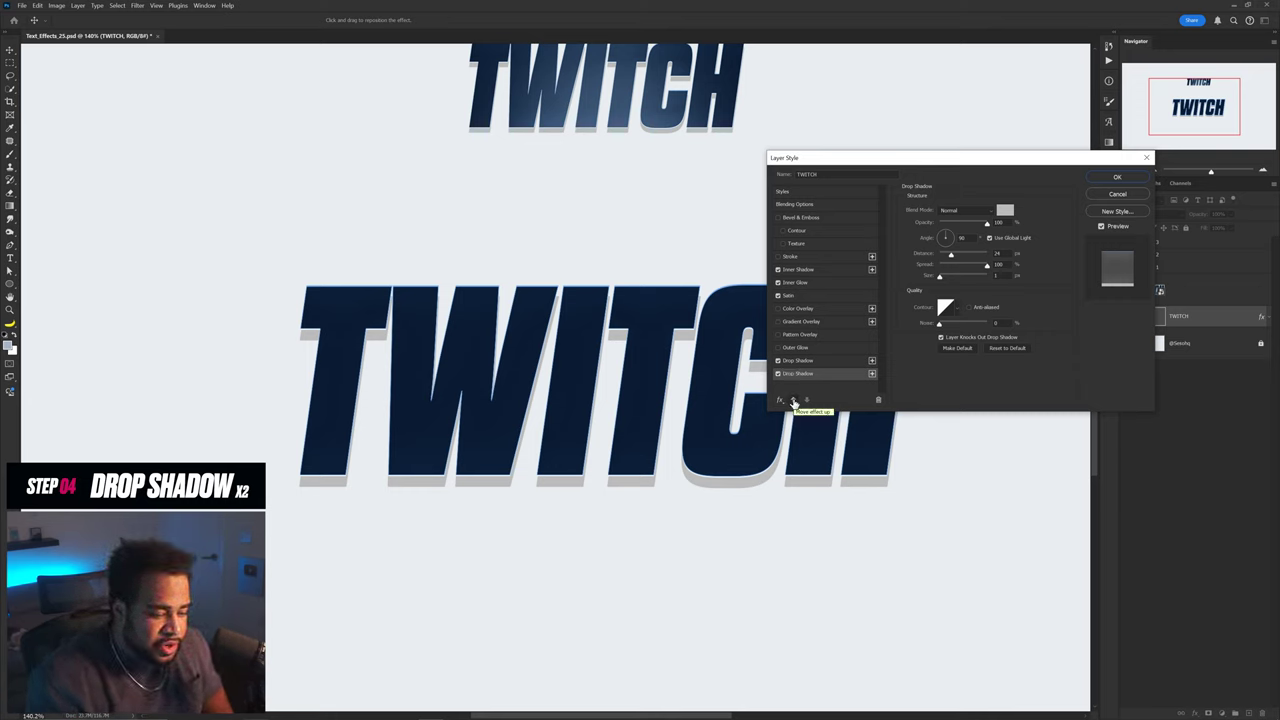
pyautogui.click(795, 400)
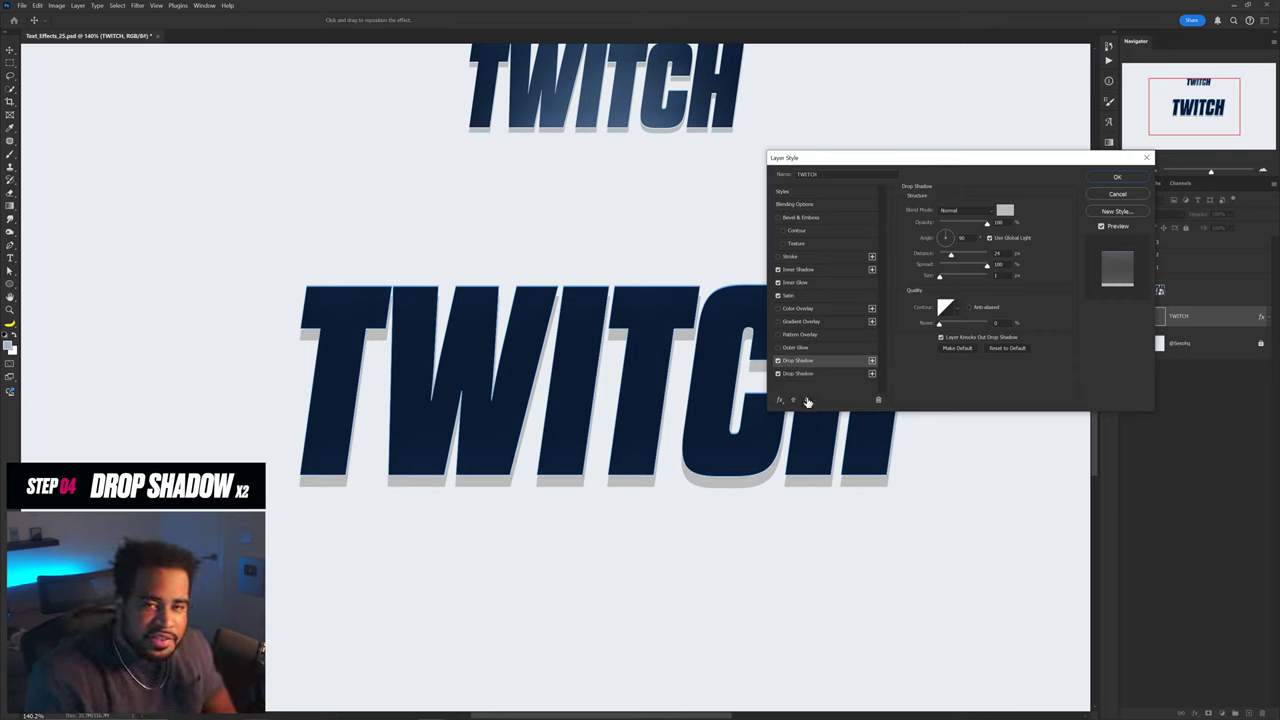
pyautogui.click(807, 400)
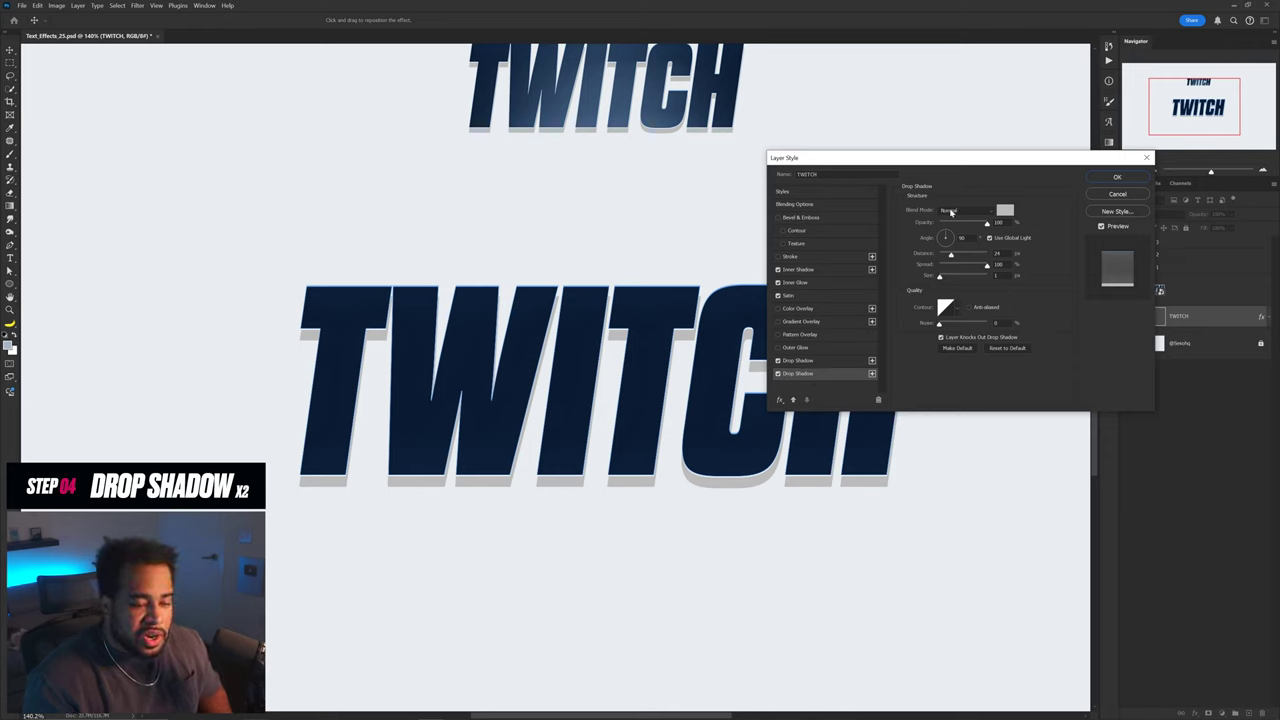
# Change the lower Drop Shadow's color to the grey-blue 9fa7b3
pyautogui.click(1005, 210)
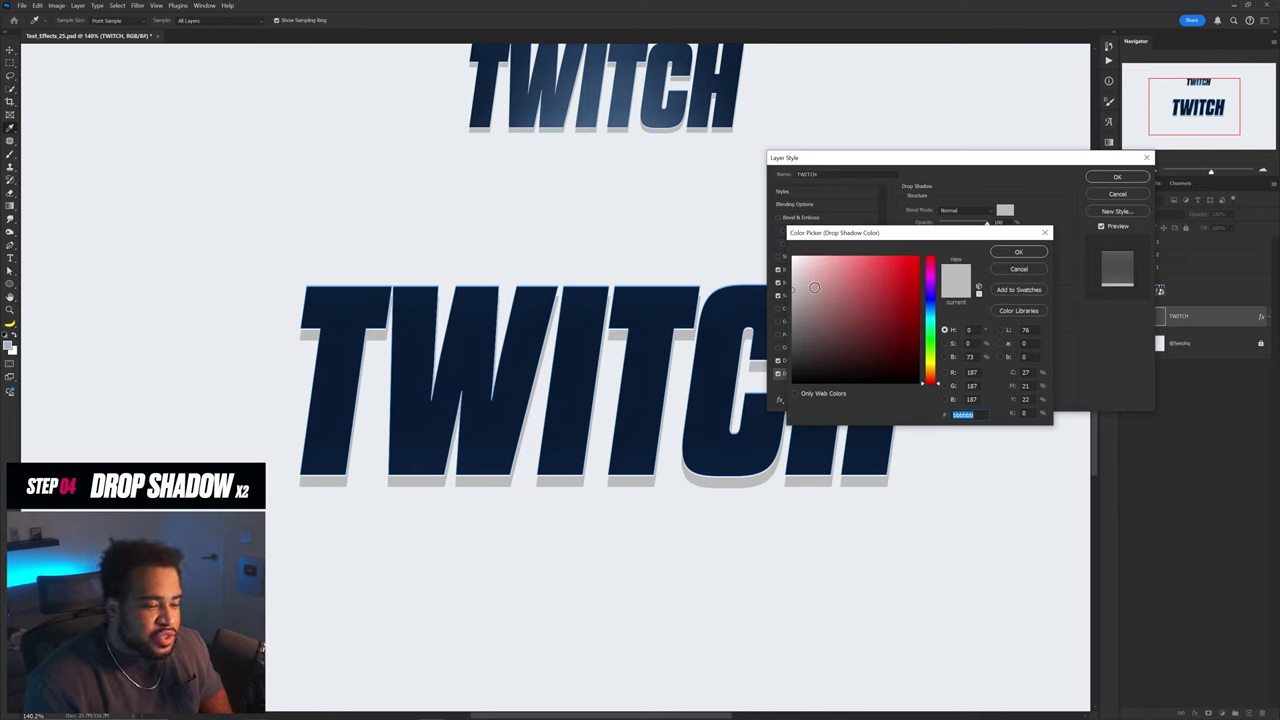
pyautogui.click(738, 302)
pyautogui.moveTo(832, 300); pyautogui.dragTo(806, 293)
pyautogui.click(808, 301)
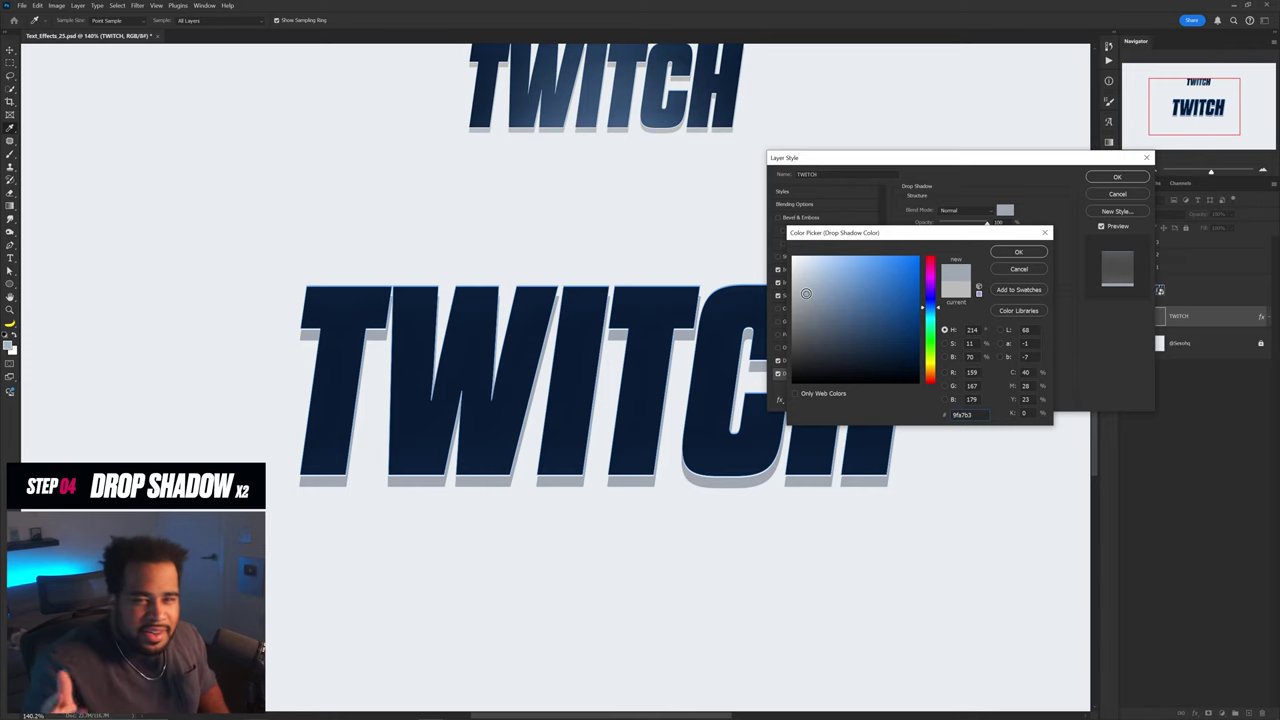
pyautogui.click(1020, 255)
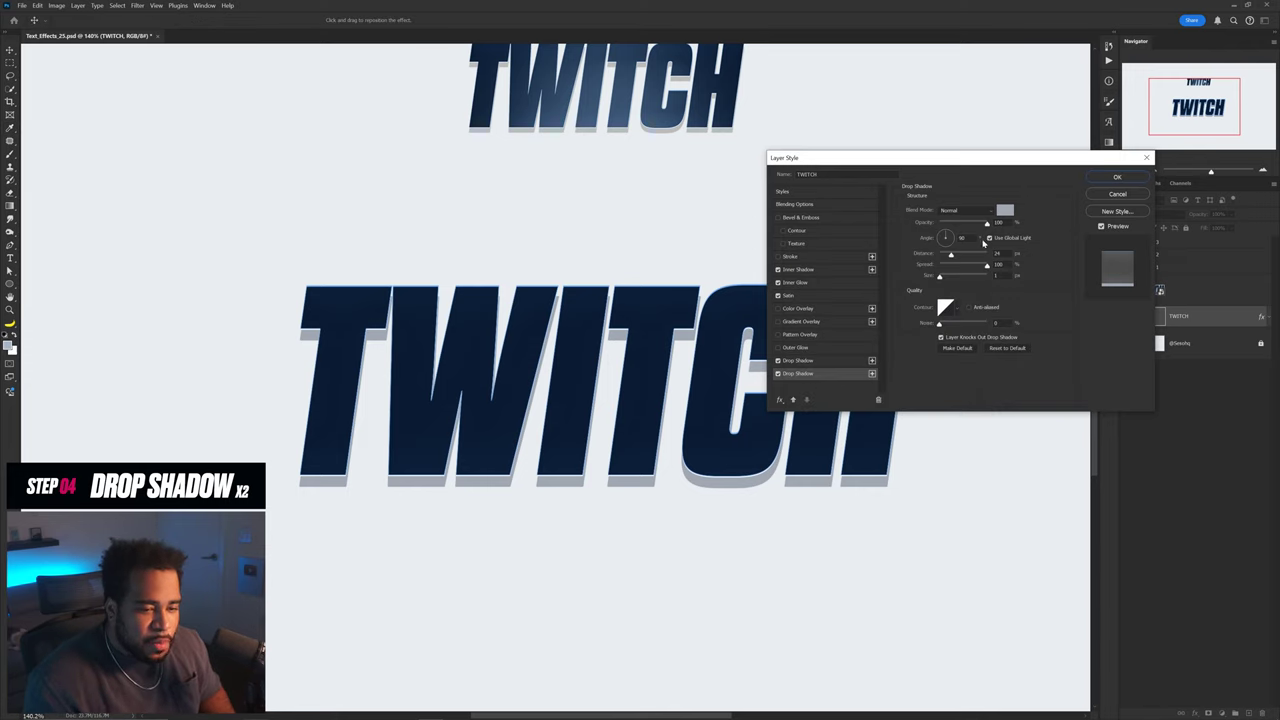
# Set the lower Drop Shadow's distance to 25 px and apply the layer style
pyautogui.write('25')
pyautogui.press('Tab')
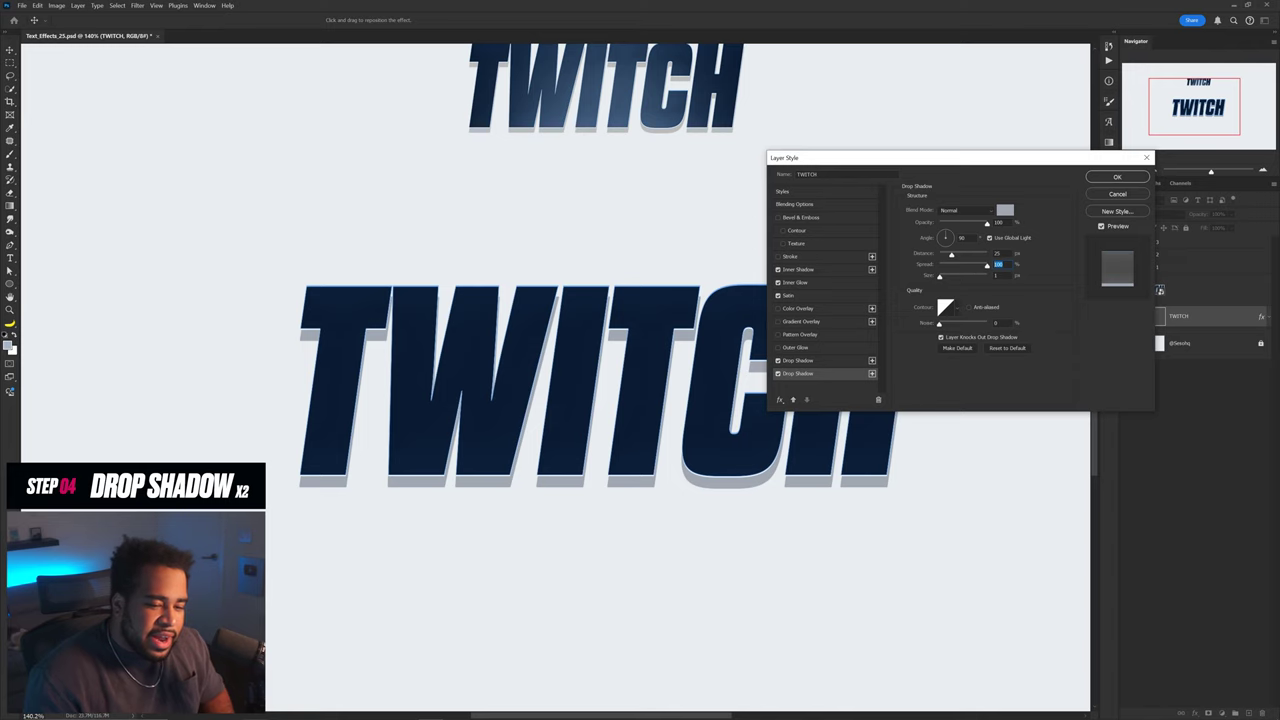
pyautogui.click(1116, 177)
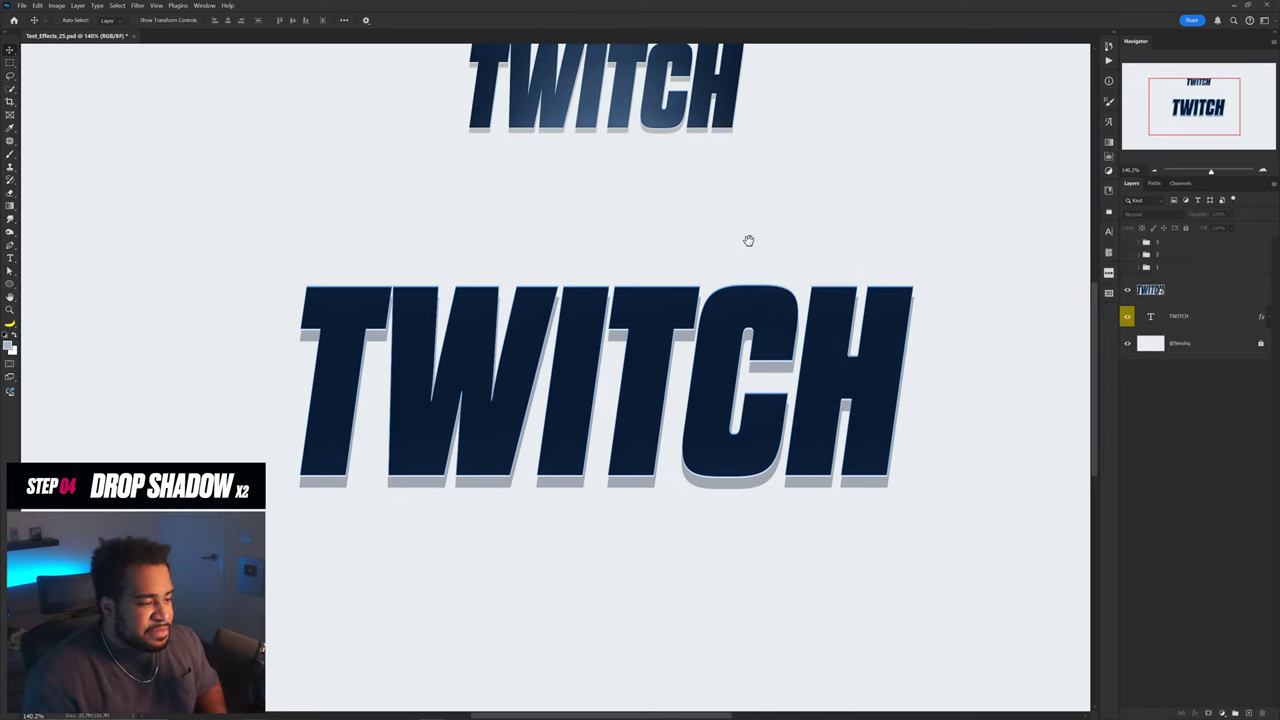
# Add a new layer named glow above the small TWITCH layer and turn it into a clipping mask
pyautogui.moveTo(748, 240); pyautogui.dragTo(780, 286)
pyautogui.click(1211, 300)
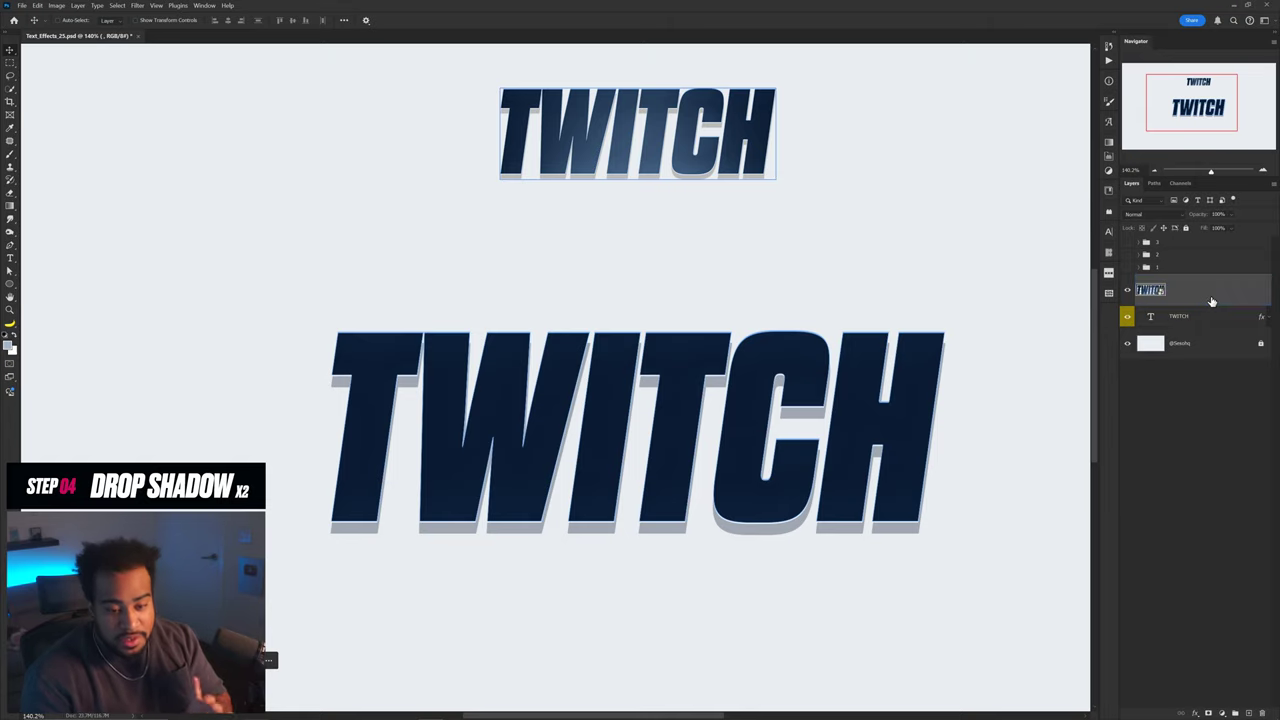
pyautogui.hotkey('ctrl', 'shift', 'alt', 'n')
pyautogui.rightClick(1211, 298)
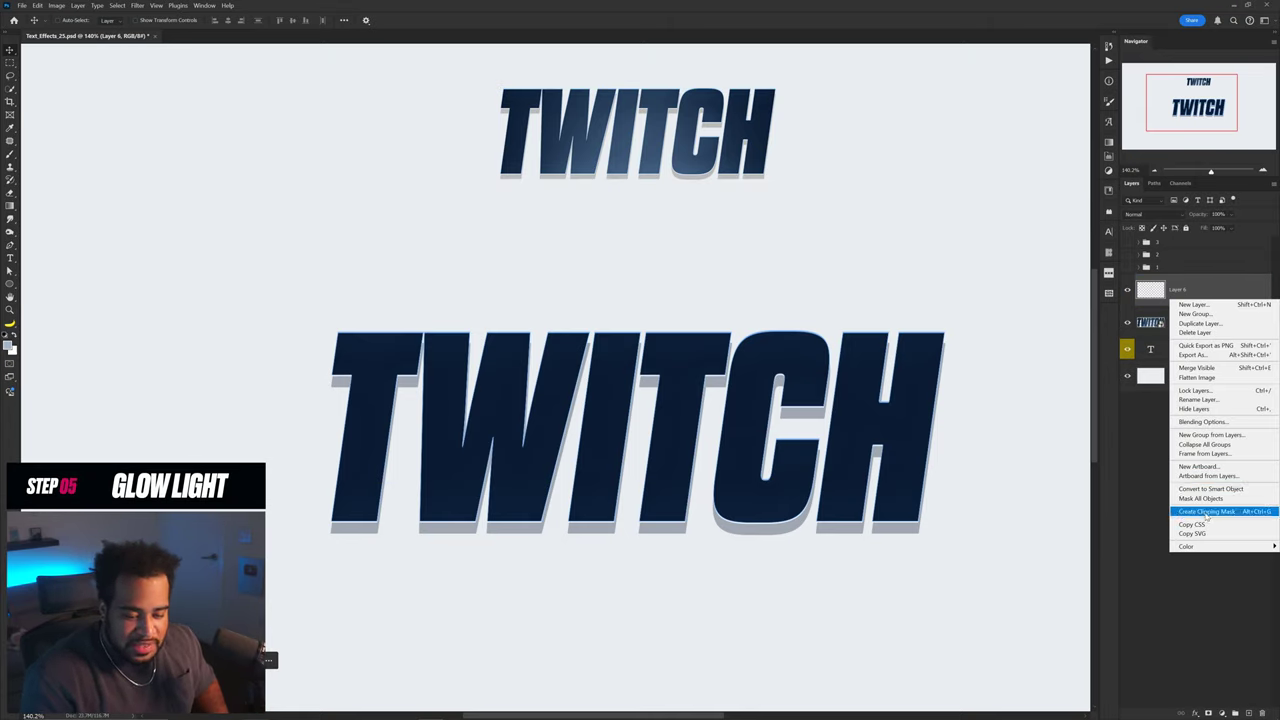
pyautogui.click(1207, 511)
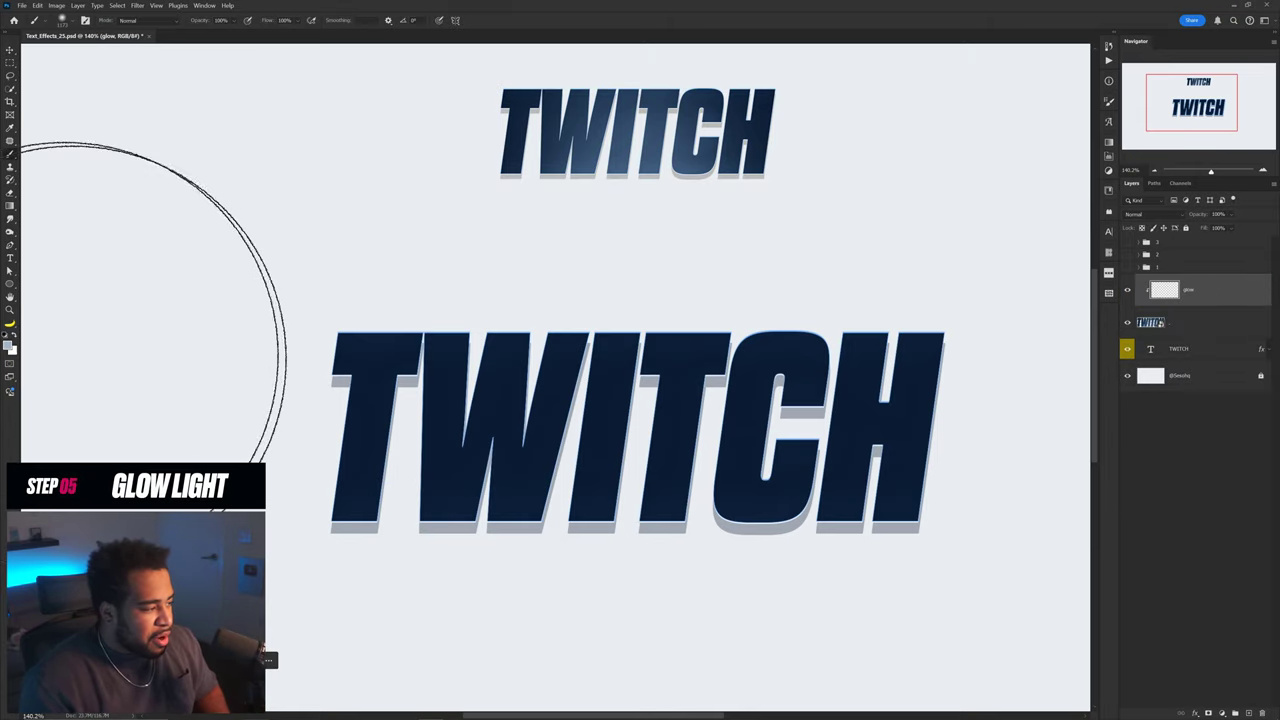
# Set the foreground color to 9eaab9 and paint a large soft Brush glow on the glow layer around the lower middle of the large TWITCH
pyautogui.click(9, 344)
pyautogui.click(498, 394)
pyautogui.moveTo(889, 362); pyautogui.dragTo(811, 292)
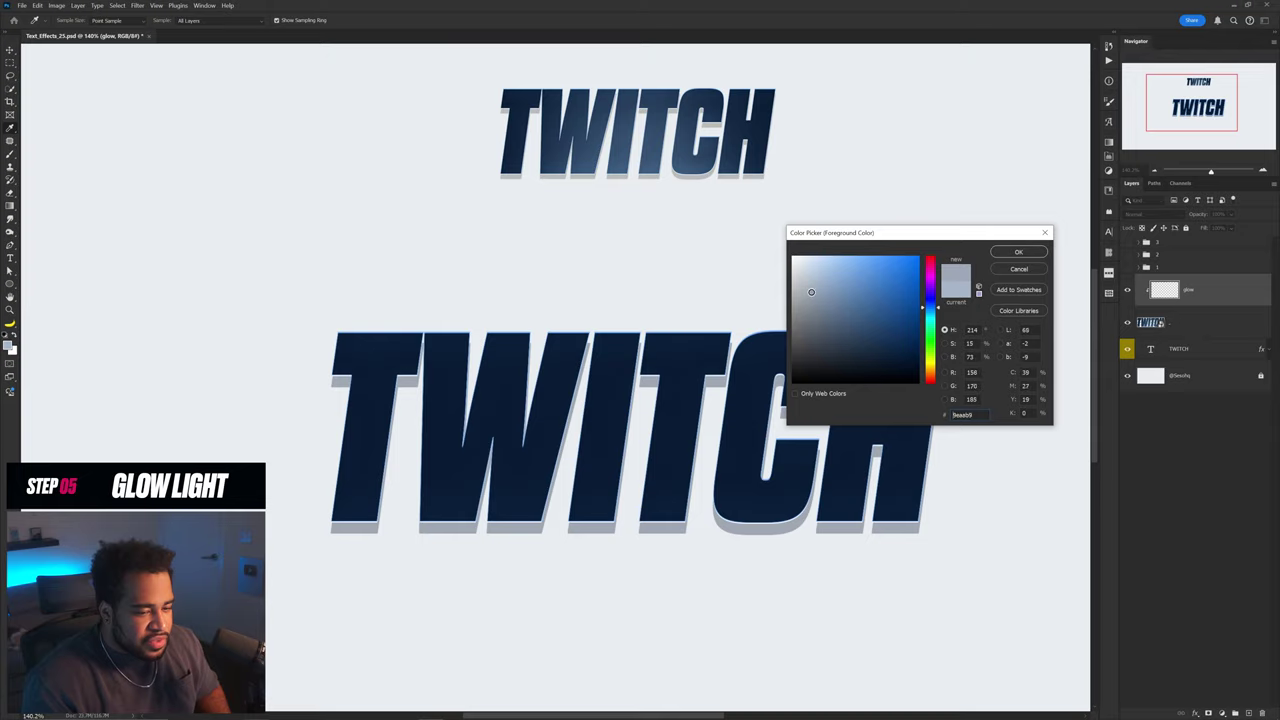
pyautogui.click(1018, 252)
pyautogui.press('b')
pyautogui.scroll(-3, 757, 329)
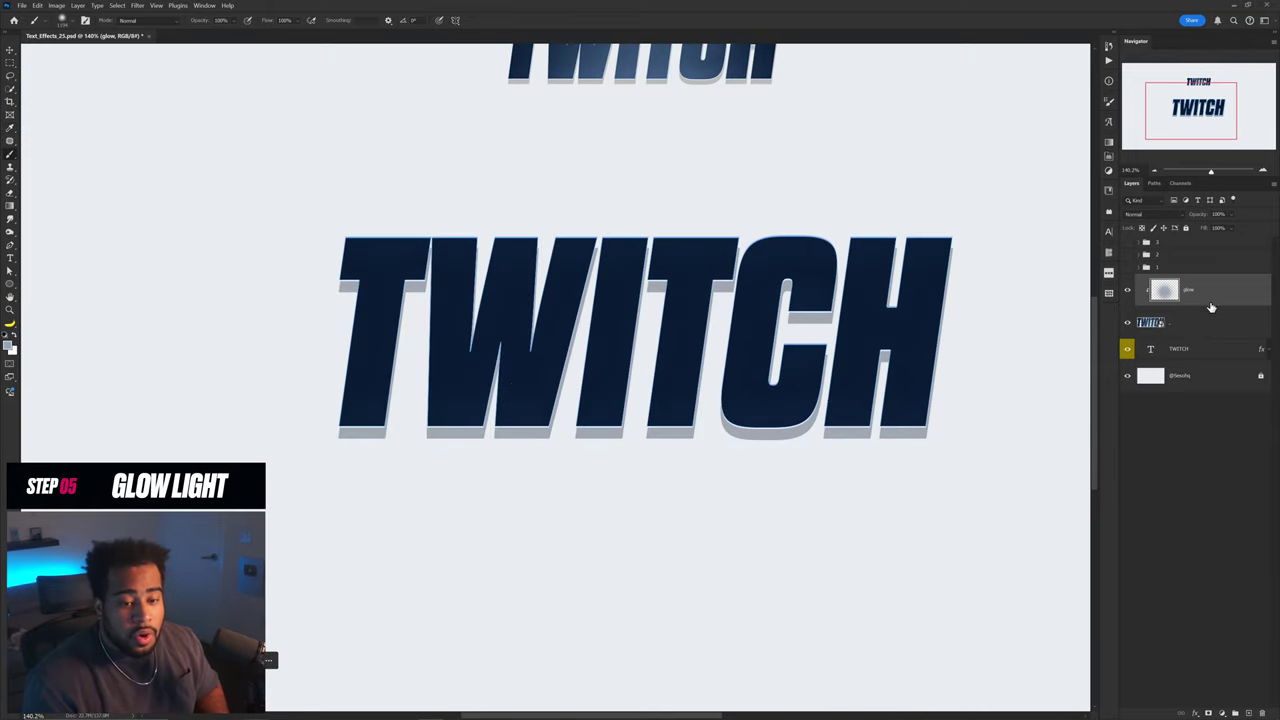
# Move the glow layer below the small TWITCH layer and clip it to the large TWITCH text
pyautogui.click(1205, 325)
pyautogui.moveTo(1202, 290); pyautogui.dragTo(1197, 332)
pyautogui.keyDown('alt'); pyautogui.click(1198, 336); pyautogui.keyUp('alt')
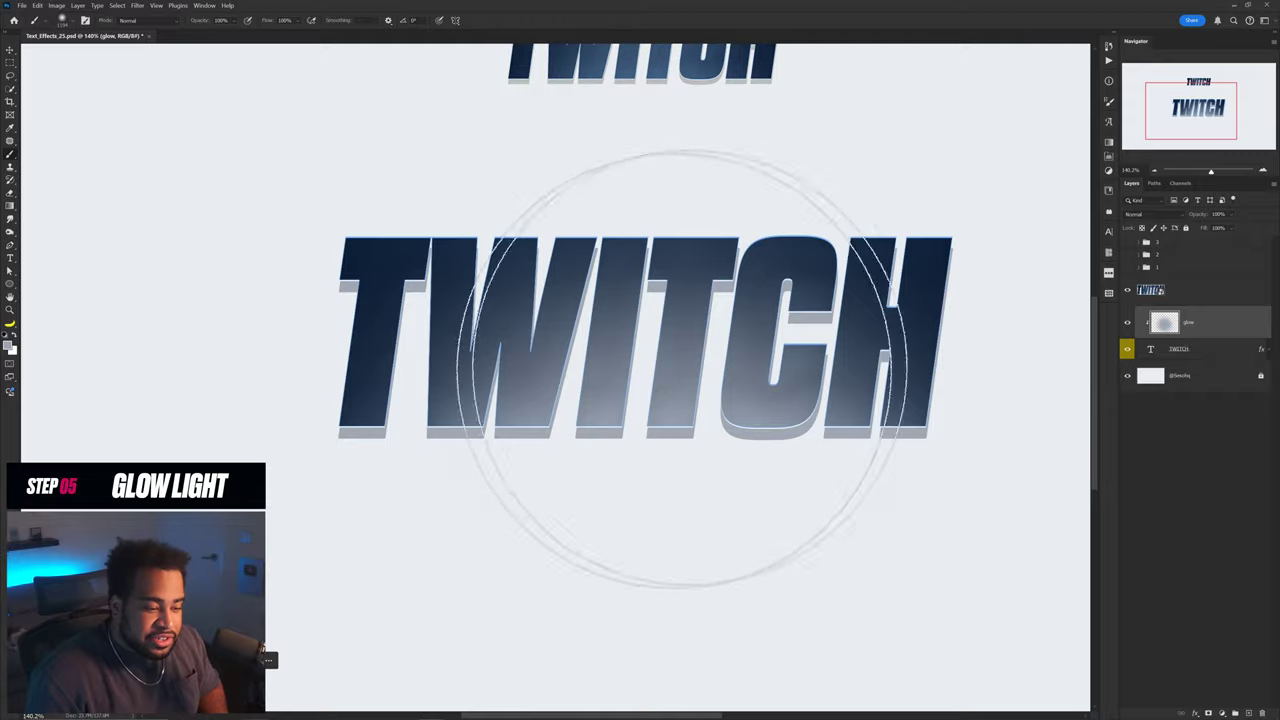
# Lower the glow layer's opacity to 53%
pyautogui.click(1236, 227)
pyautogui.moveTo(1231, 228); pyautogui.dragTo(1226, 228)
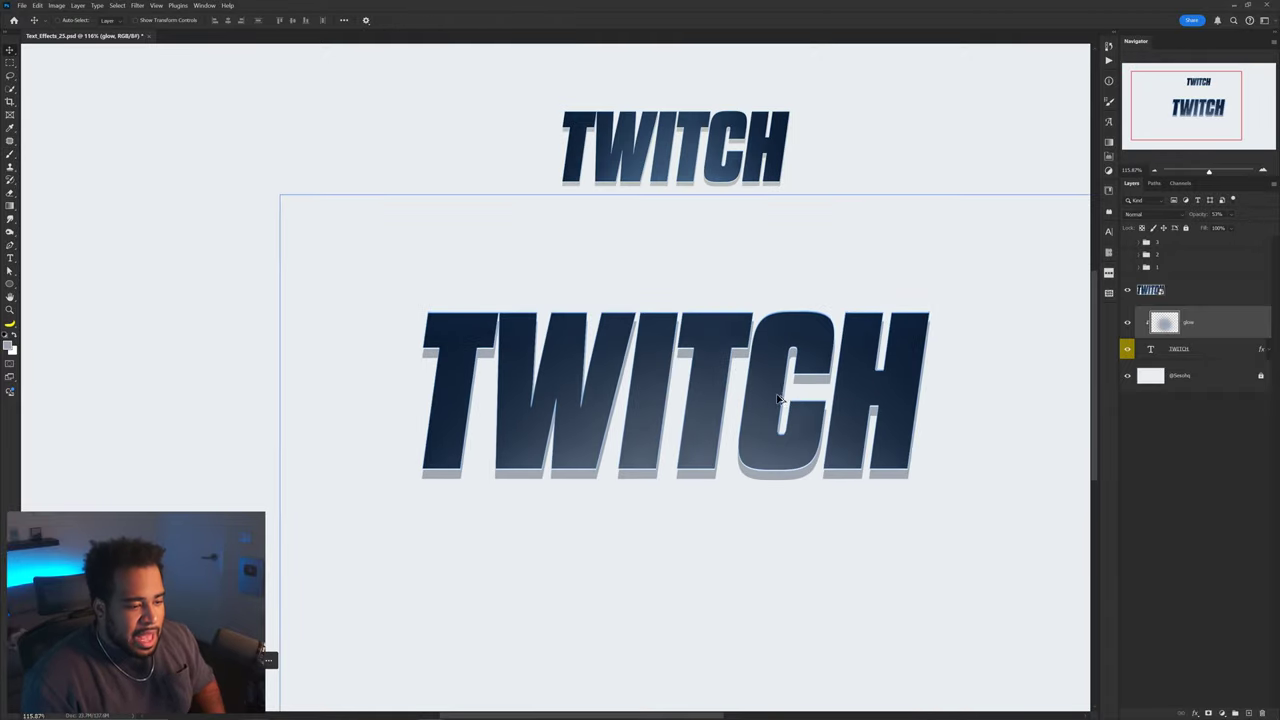
pyautogui.moveTo(828, 389); pyautogui.dragTo(829, 378)
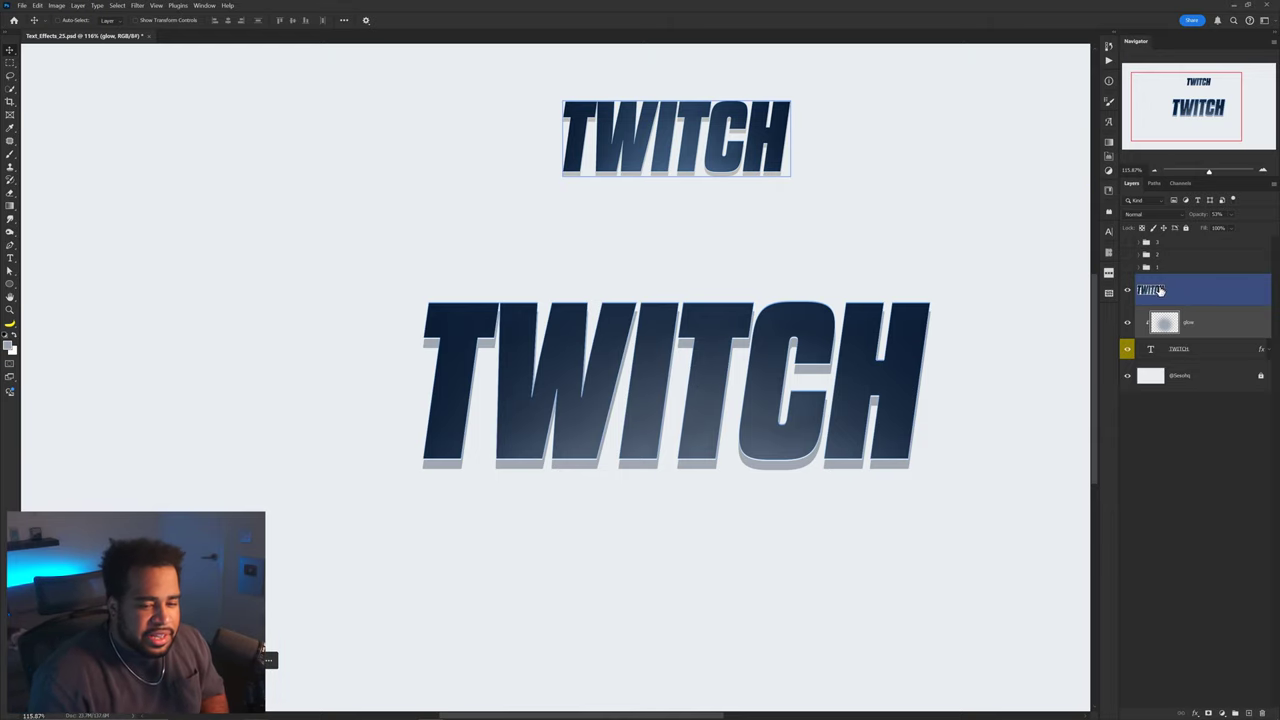
# Add a Color Overlay to the glow layer in pink e73377 and apply it
pyautogui.doubleClick(1189, 320)
pyautogui.click(797, 308)
pyautogui.click(1005, 211)
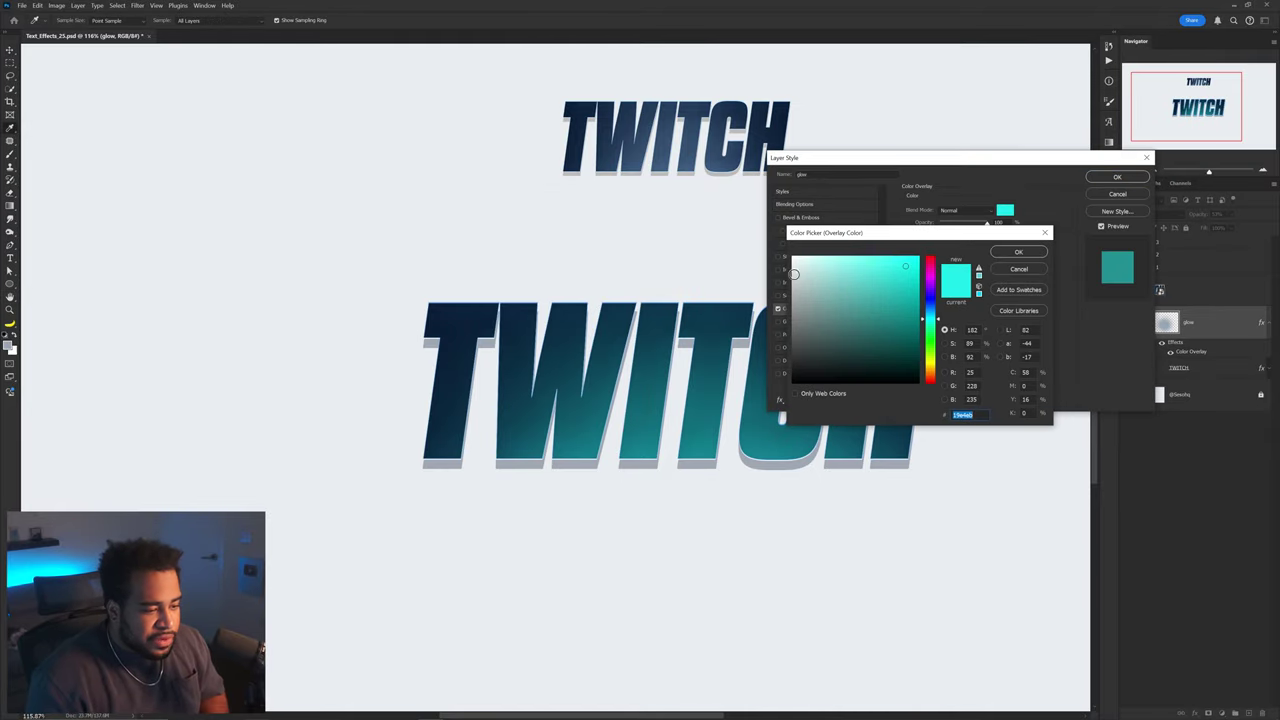
pyautogui.press('space')
pyautogui.moveTo(711, 297); pyautogui.dragTo(507, 252)
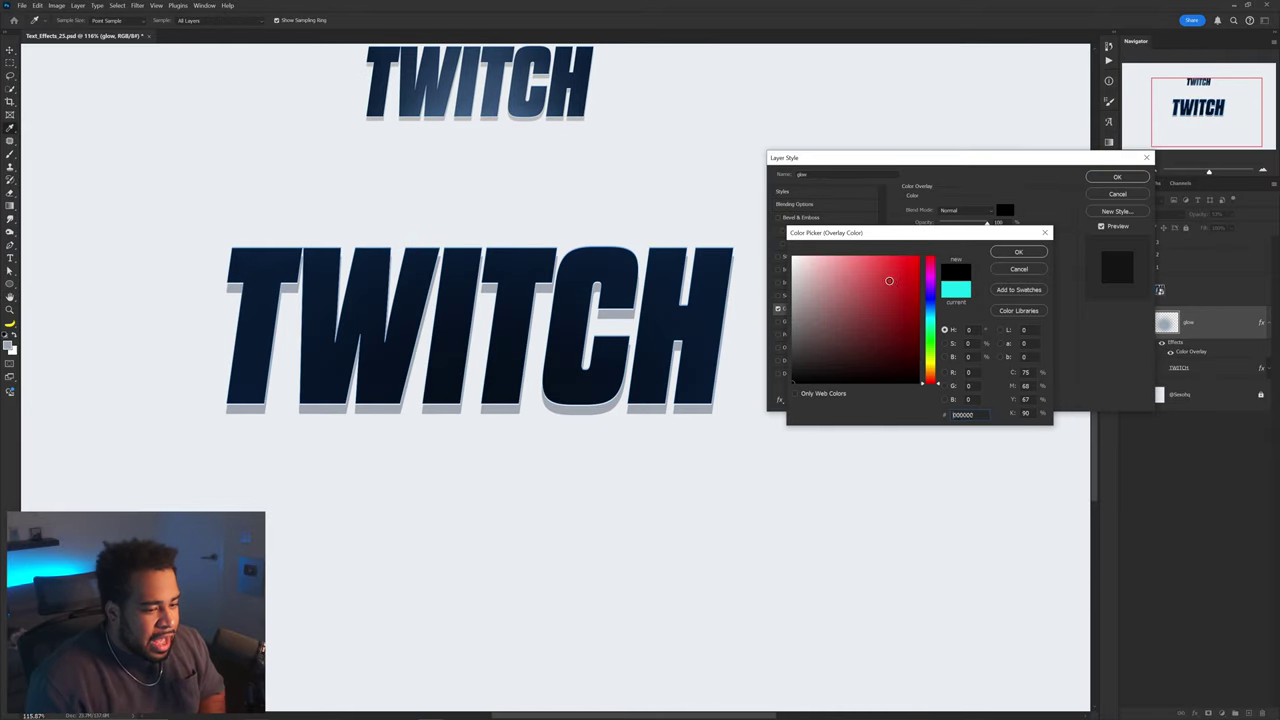
pyautogui.click(890, 272)
pyautogui.moveTo(930, 298)
pyautogui.mouseDown()
pyautogui.moveTo(936, 384)
pyautogui.moveTo(930, 288)
pyautogui.mouseUp()
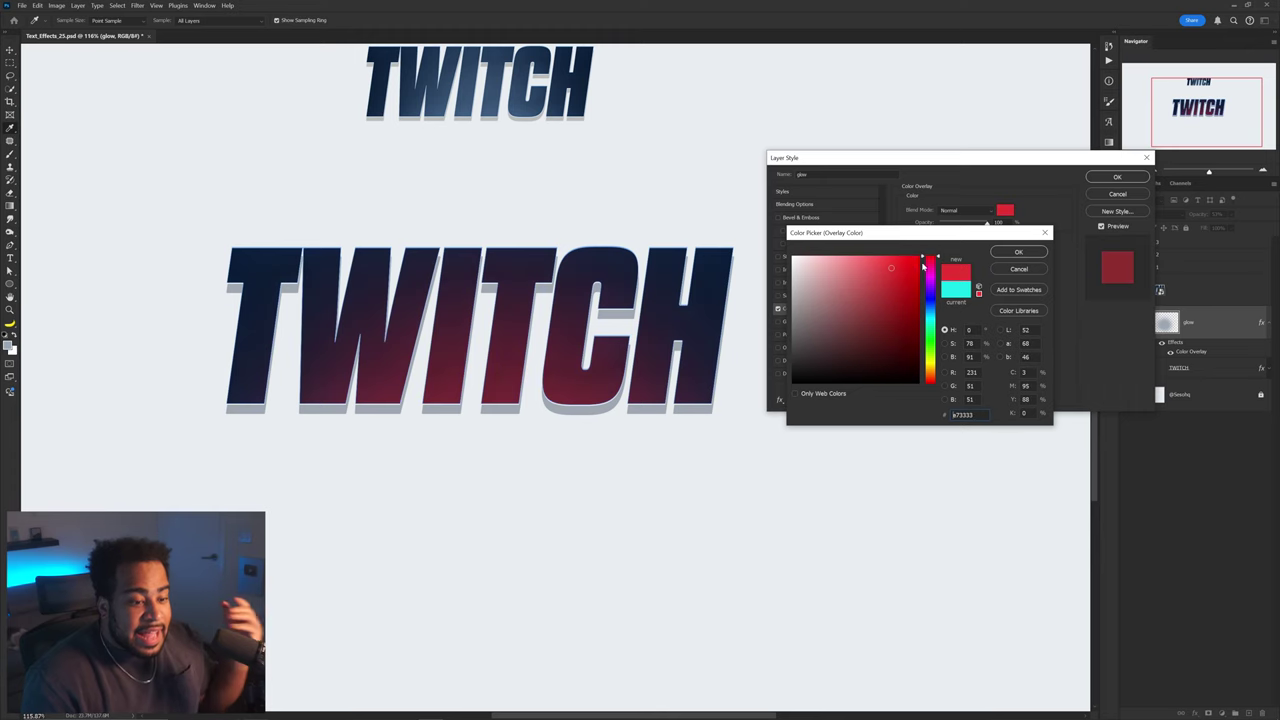
pyautogui.moveTo(924, 266); pyautogui.dragTo(928, 266)
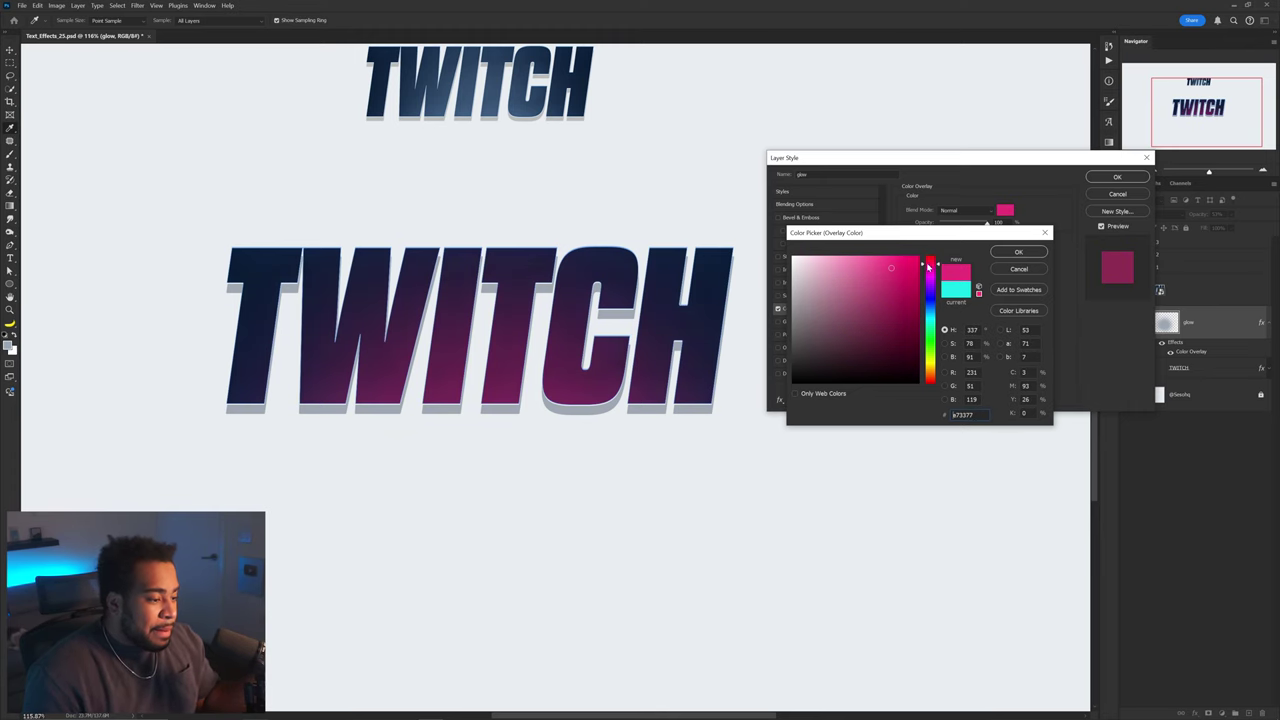
pyautogui.click(1018, 252)
pyautogui.click(1117, 177)
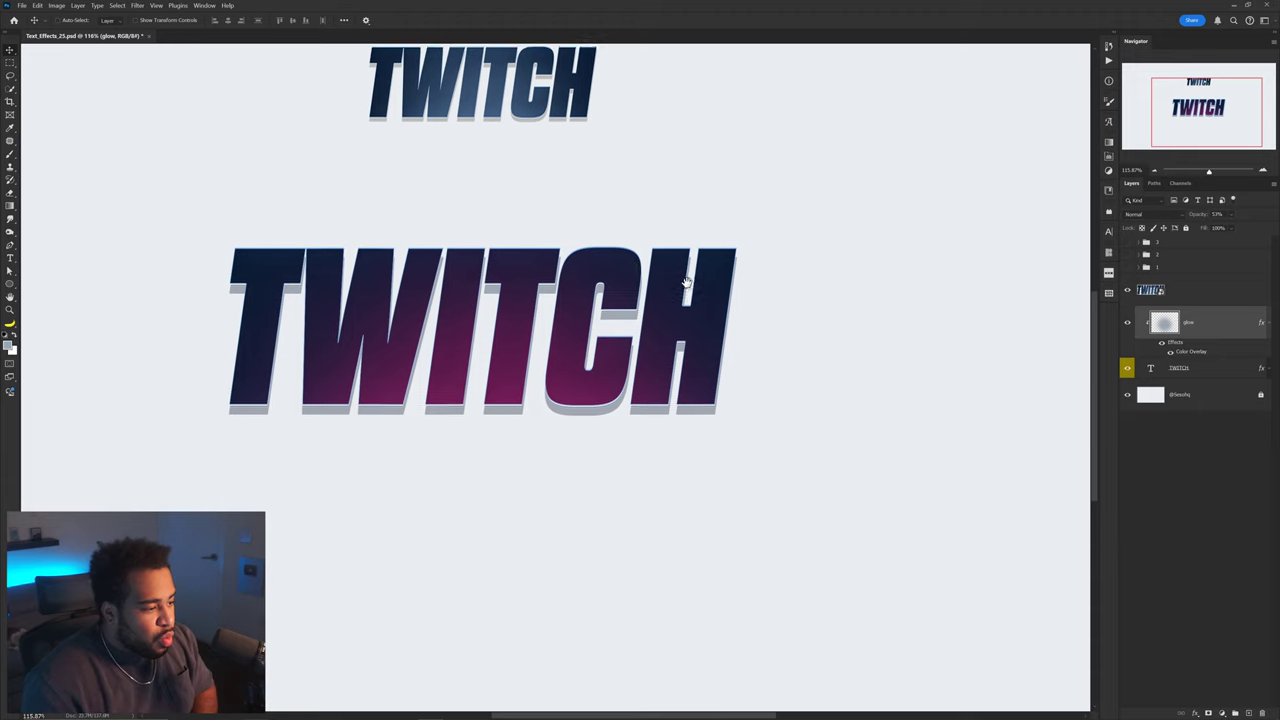
# Open the large TWITCH text's Inner Glow settings and set its size to 2 px
pyautogui.scroll(2, 877, 289)
pyautogui.click(1262, 370)
pyautogui.click(1262, 369)
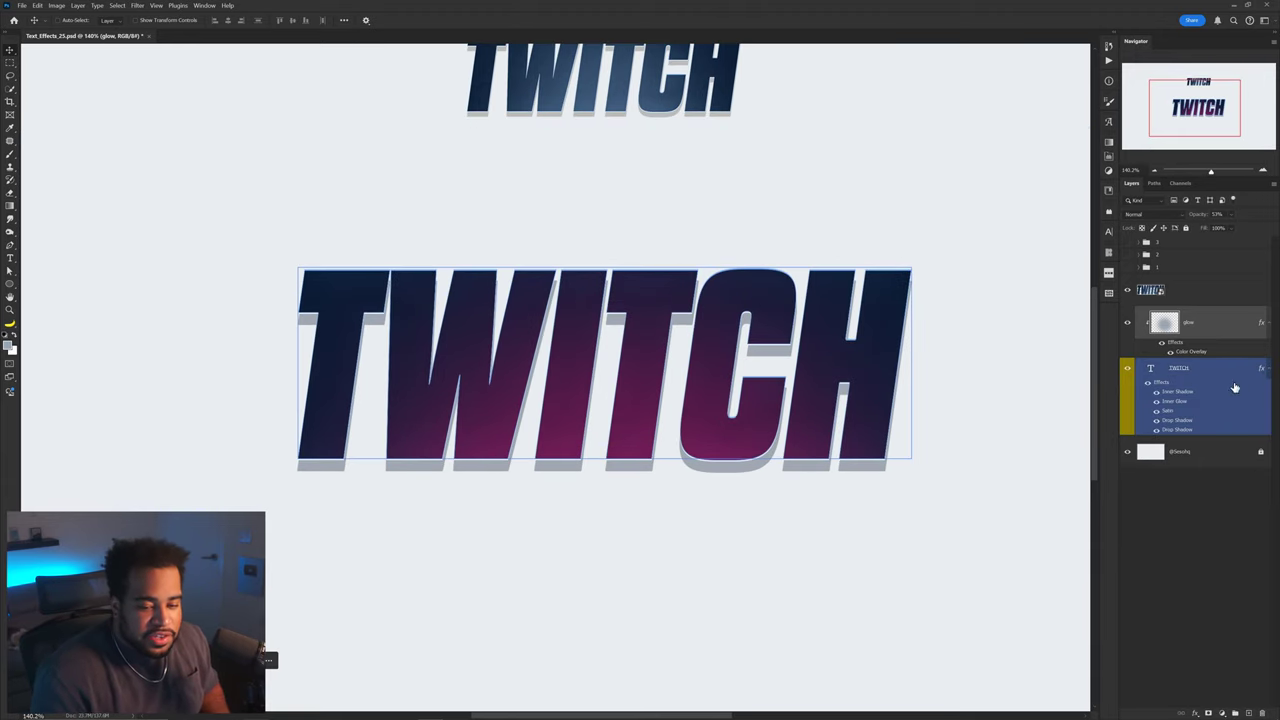
pyautogui.doubleClick(1172, 403)
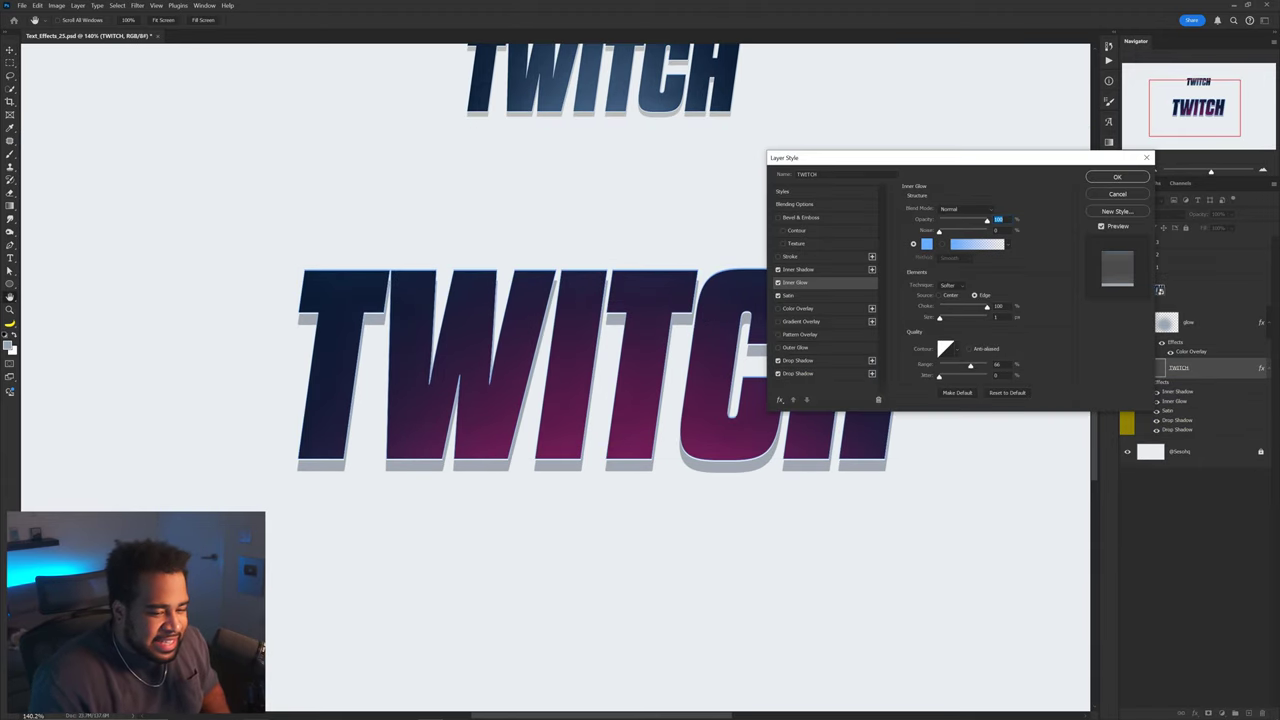
pyautogui.press('Up')
pyautogui.press('Up')
pyautogui.press('Down')
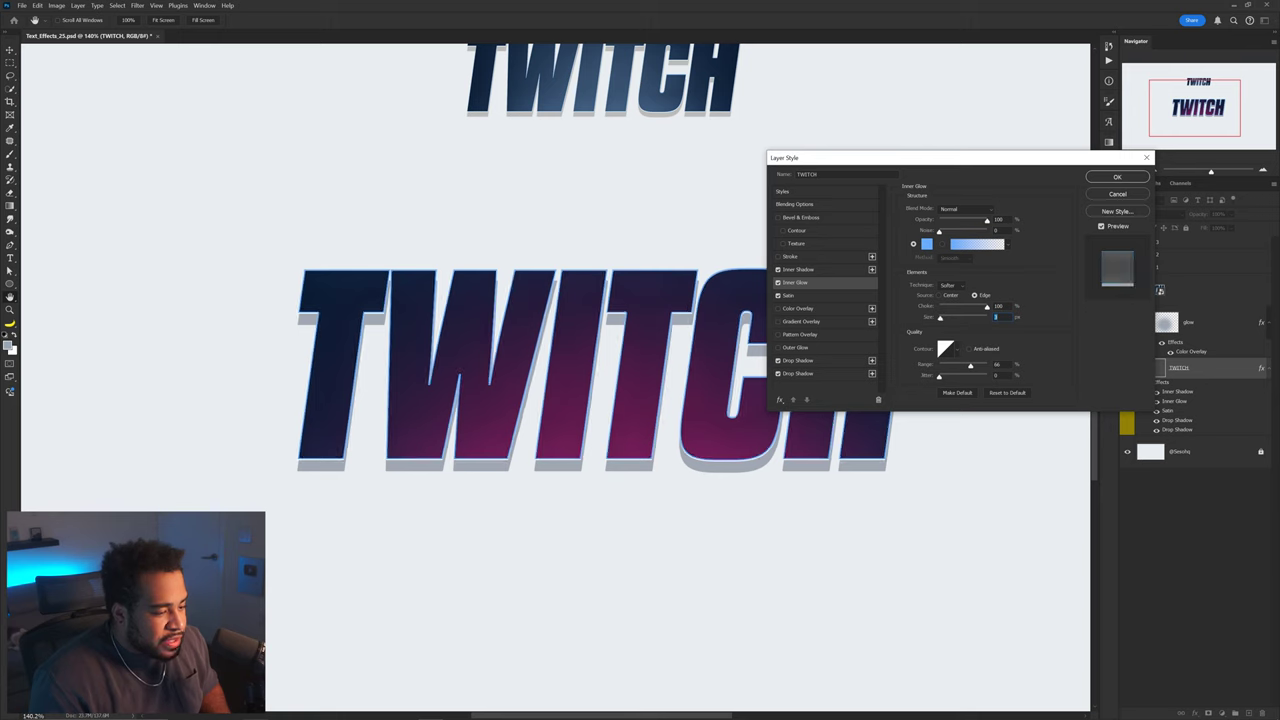
# Switch the Inner Glow to a gradient with a hot pink start stop and a white end stop
pyautogui.click(943, 247)
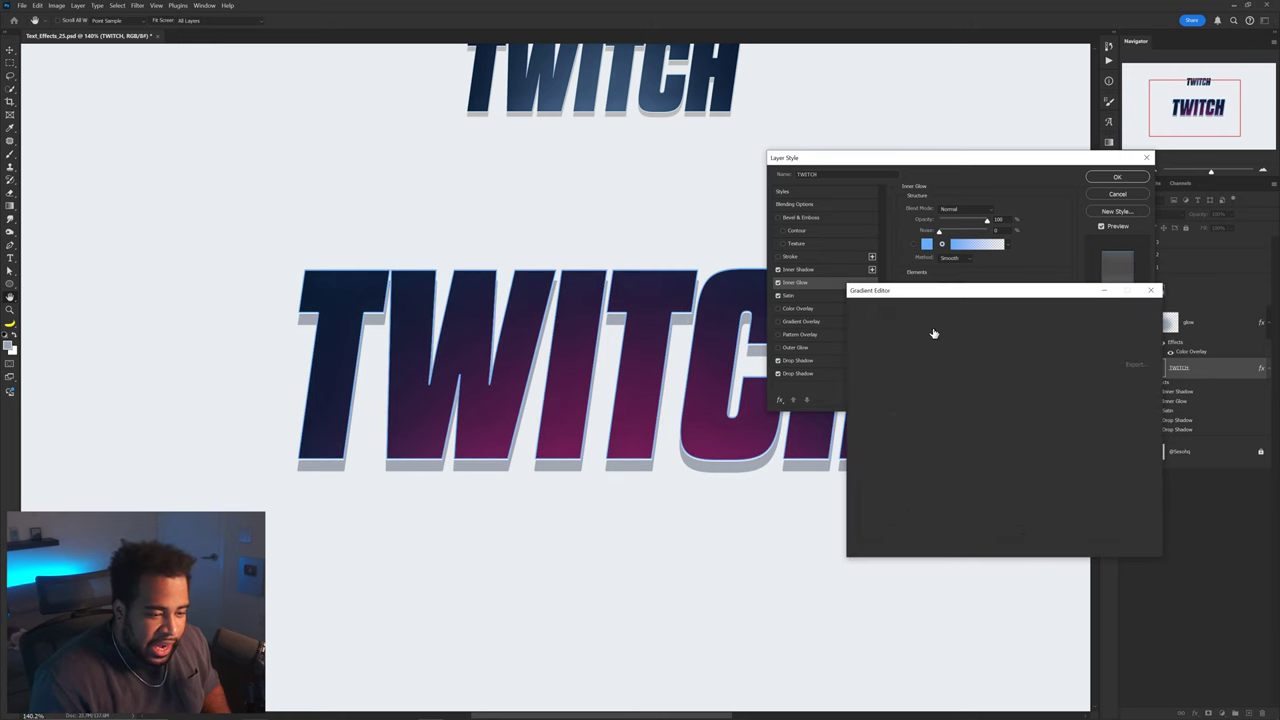
pyautogui.doubleClick(859, 488)
pyautogui.click(705, 438)
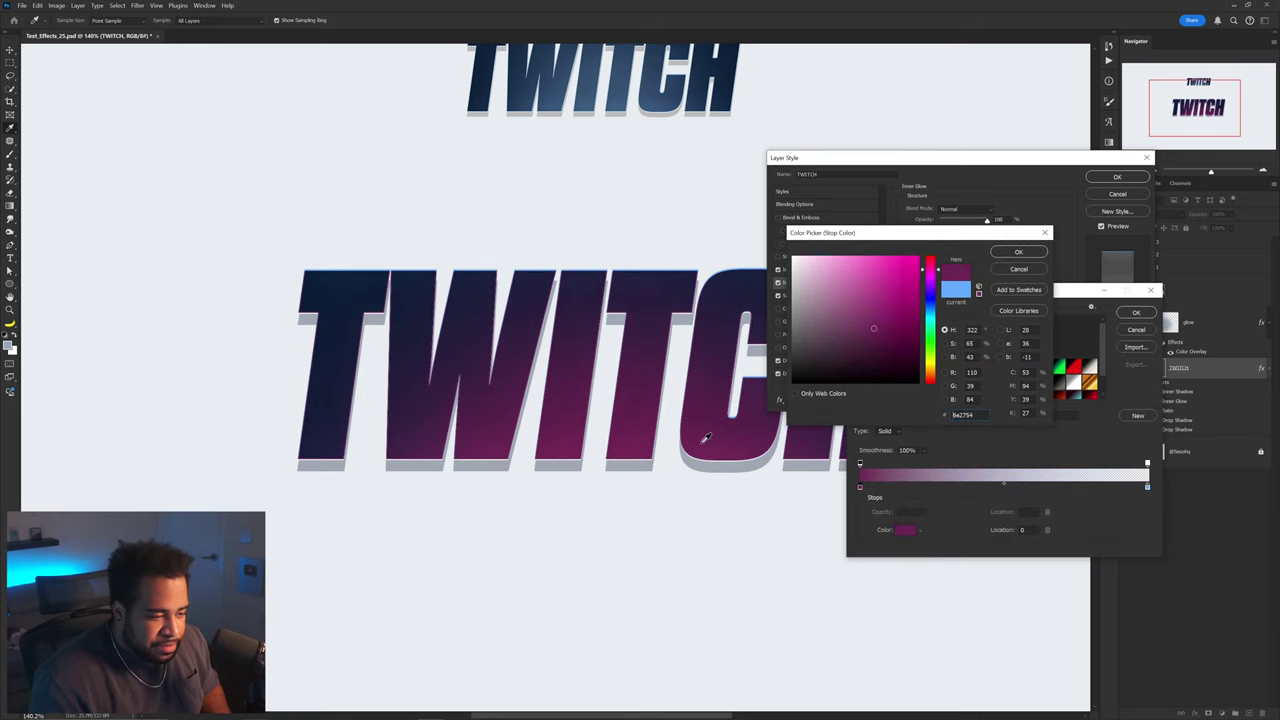
pyautogui.moveTo(886, 319); pyautogui.dragTo(894, 292)
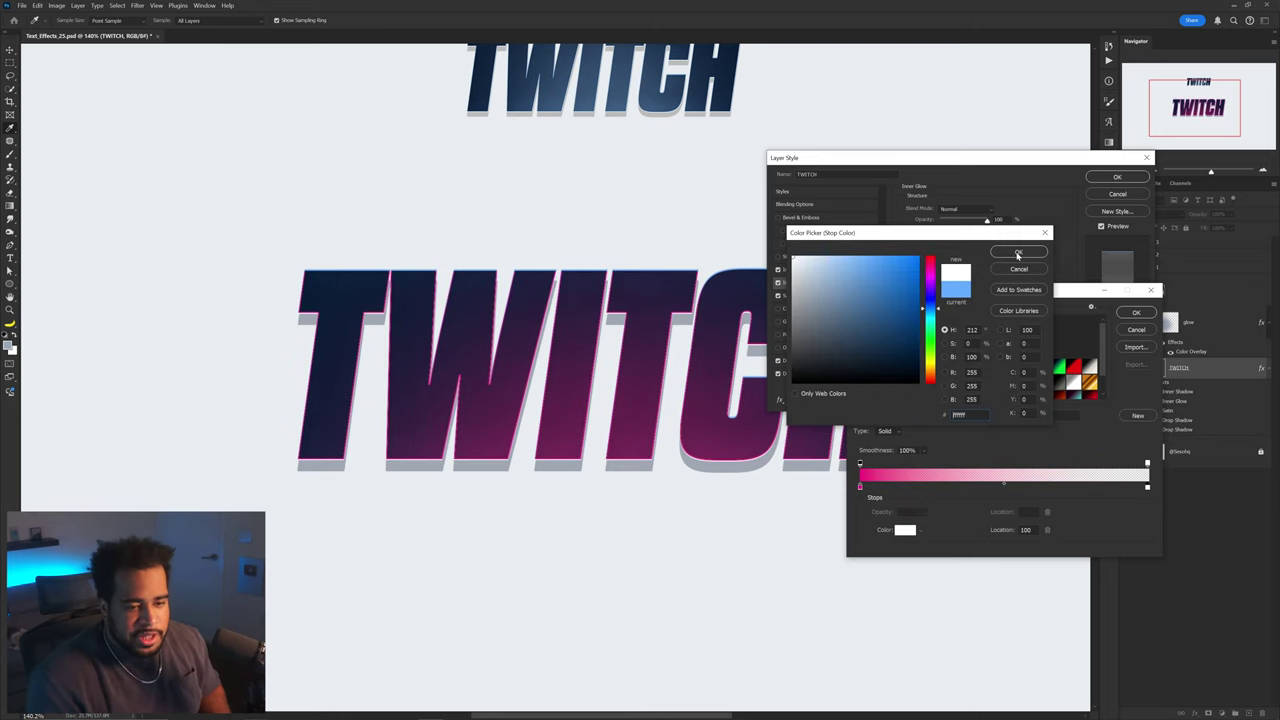
pyautogui.click(1017, 254)
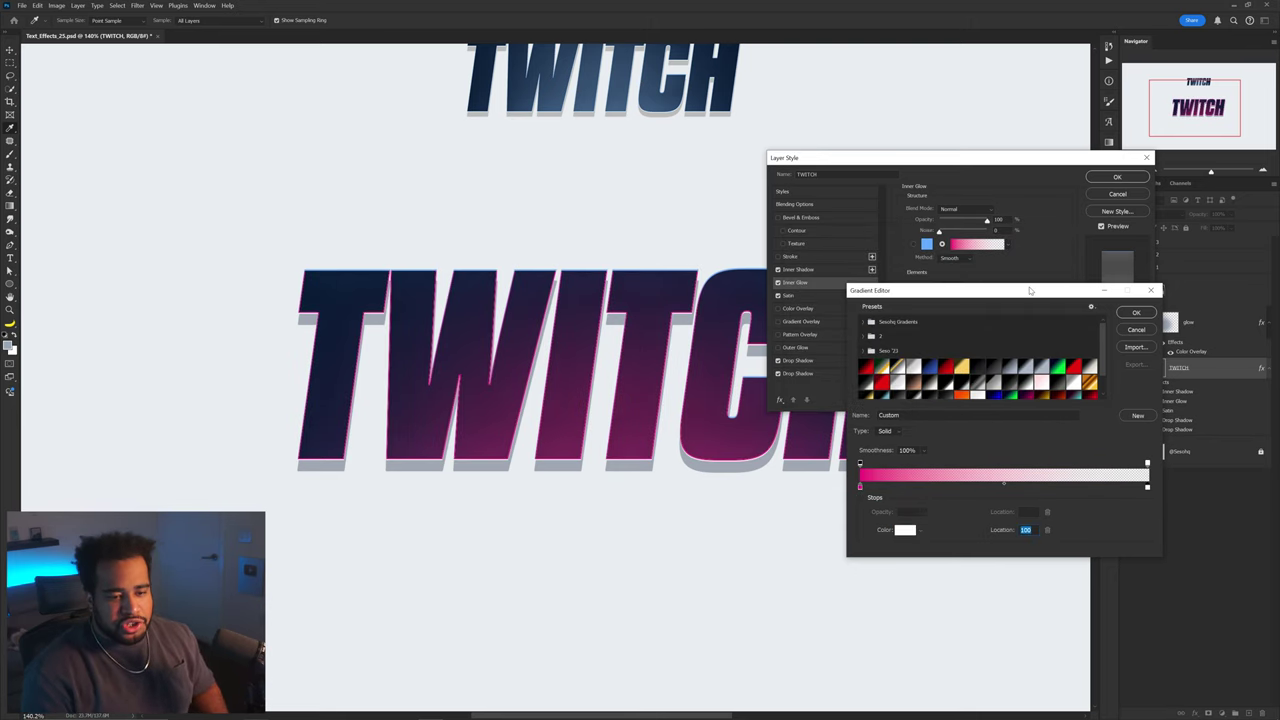
pyautogui.moveTo(1148, 487); pyautogui.dragTo(1129, 487)
pyautogui.doubleClick(1148, 487)
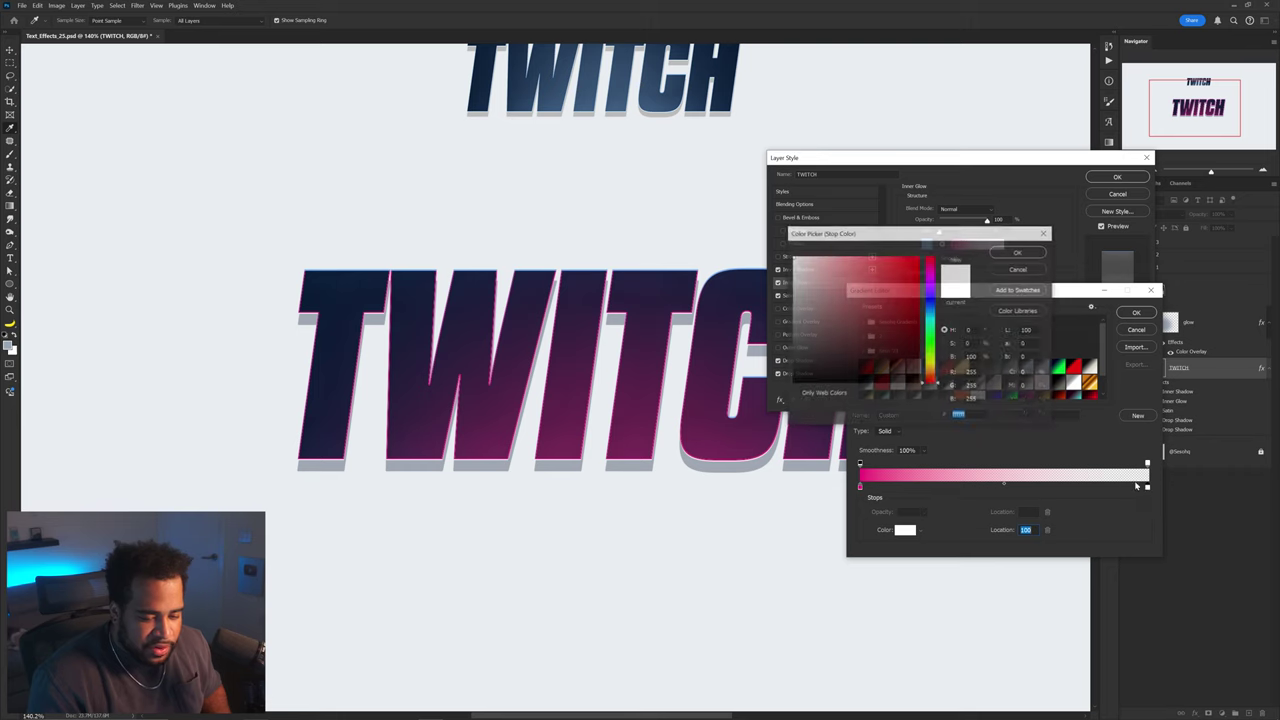
pyautogui.click(1019, 252)
pyautogui.click(1148, 465)
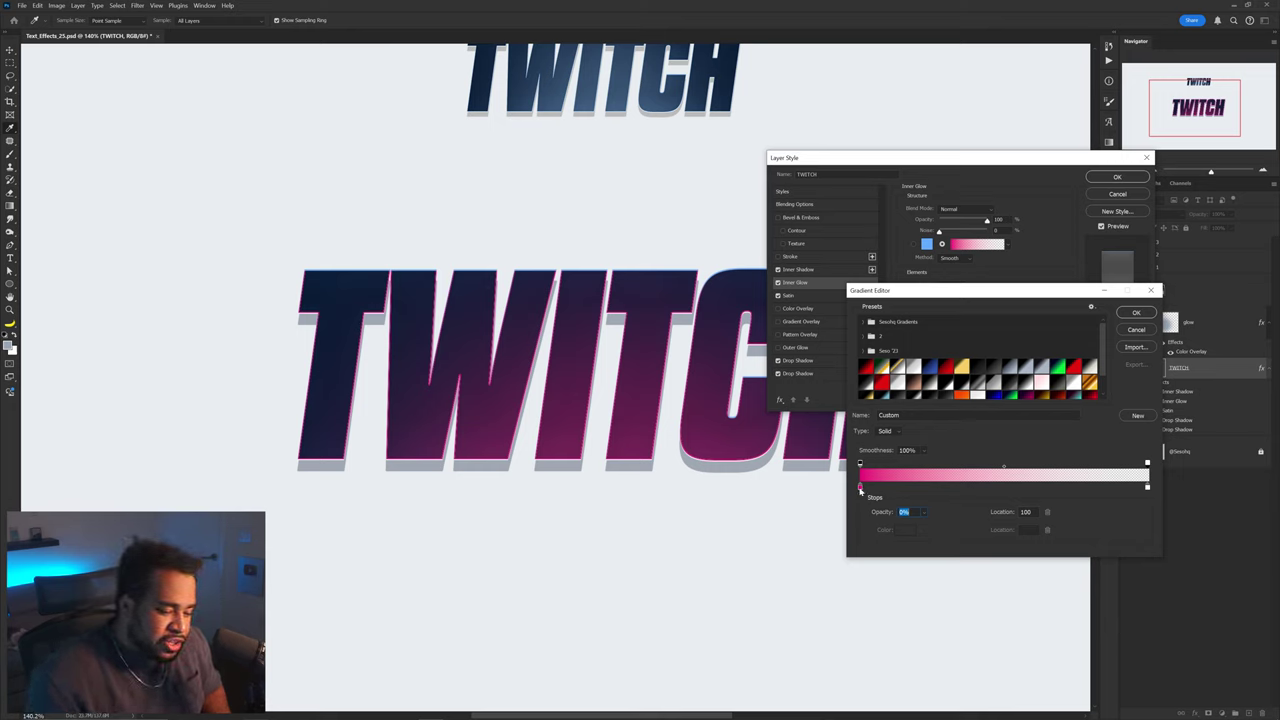
# Recolor the Inner Glow gradient's start stop to bright green and apply the gradient and layer style
pyautogui.doubleClick(860, 487)
pyautogui.moveTo(929, 300); pyautogui.dragTo(932, 348)
pyautogui.click(1016, 251)
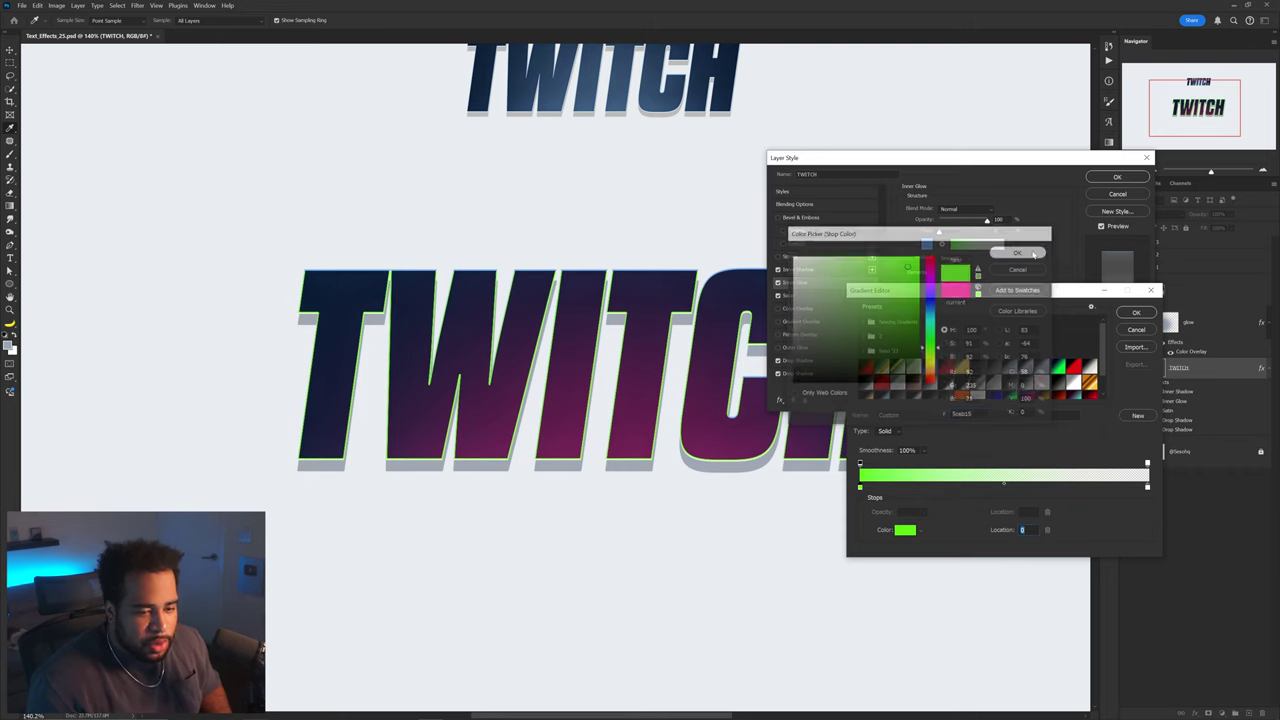
pyautogui.click(1136, 313)
pyautogui.click(1117, 177)
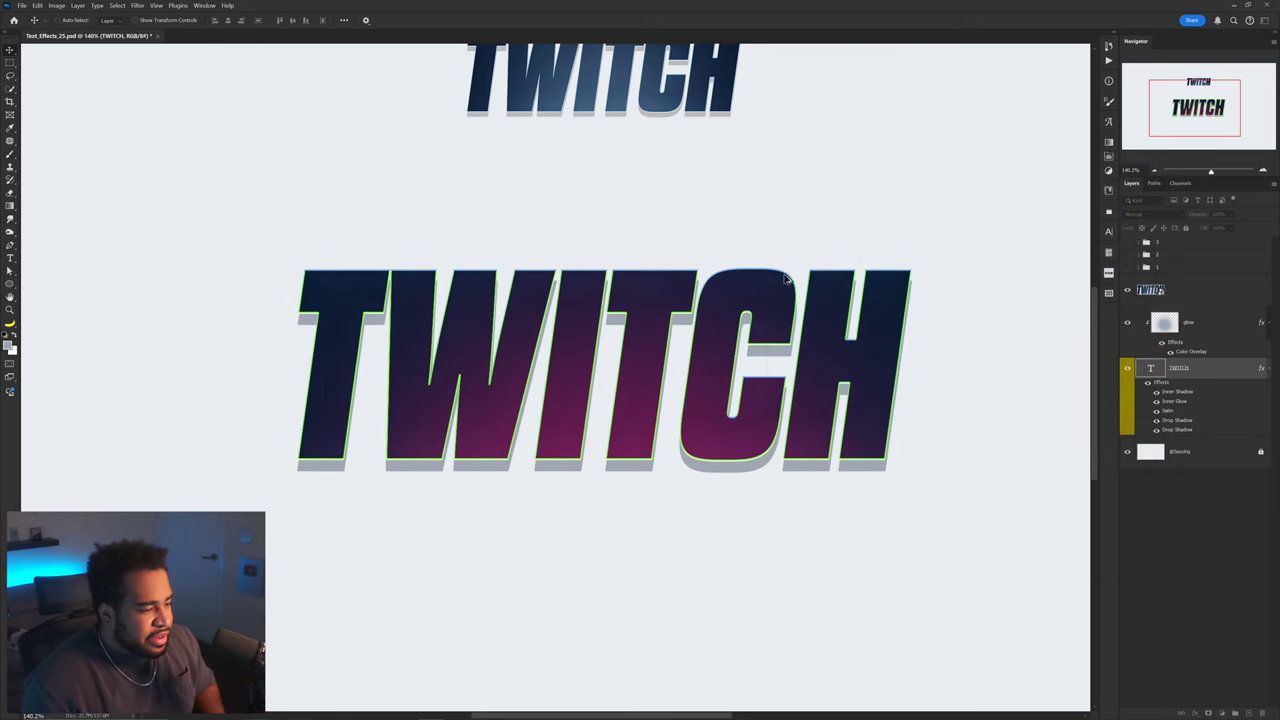
# Add a new empty layer above the glow layer, clipped to the large TWITCH text
pyautogui.hotkey('ctrl', '1')
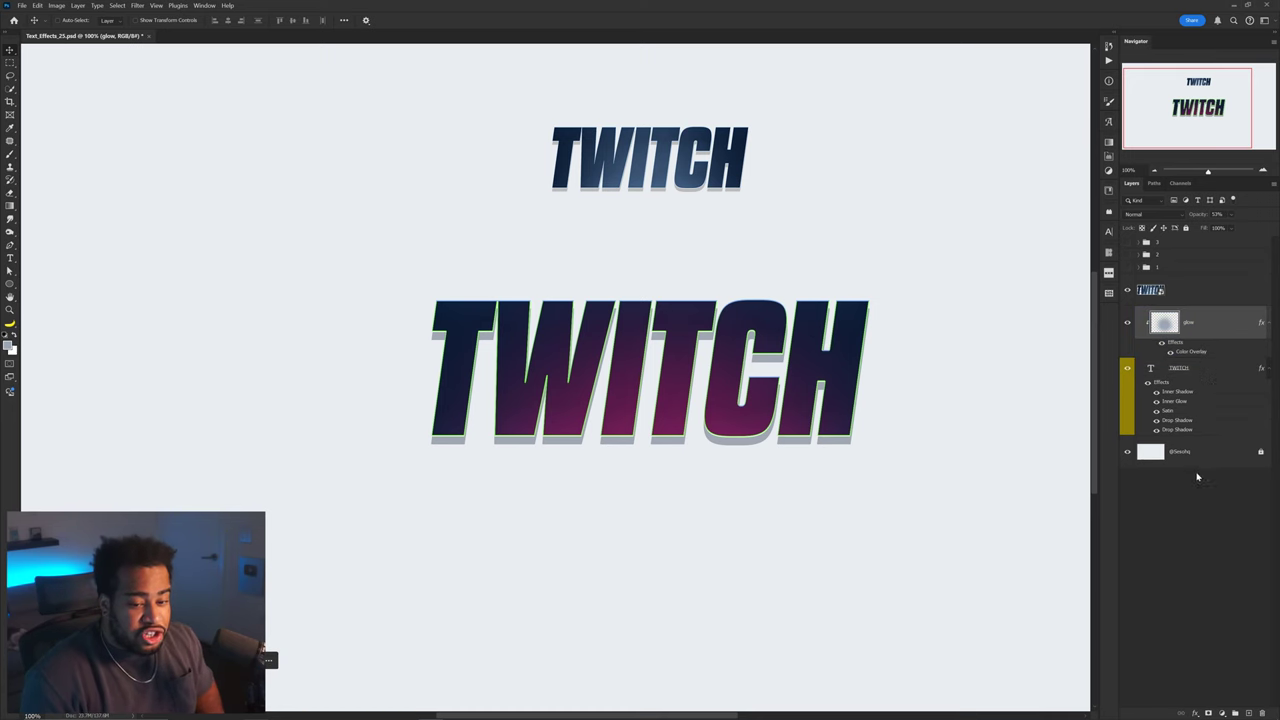
pyautogui.click(1190, 370)
pyautogui.click(1168, 322)
pyautogui.hotkey('ctrl', 'shift', 'alt', 'n')
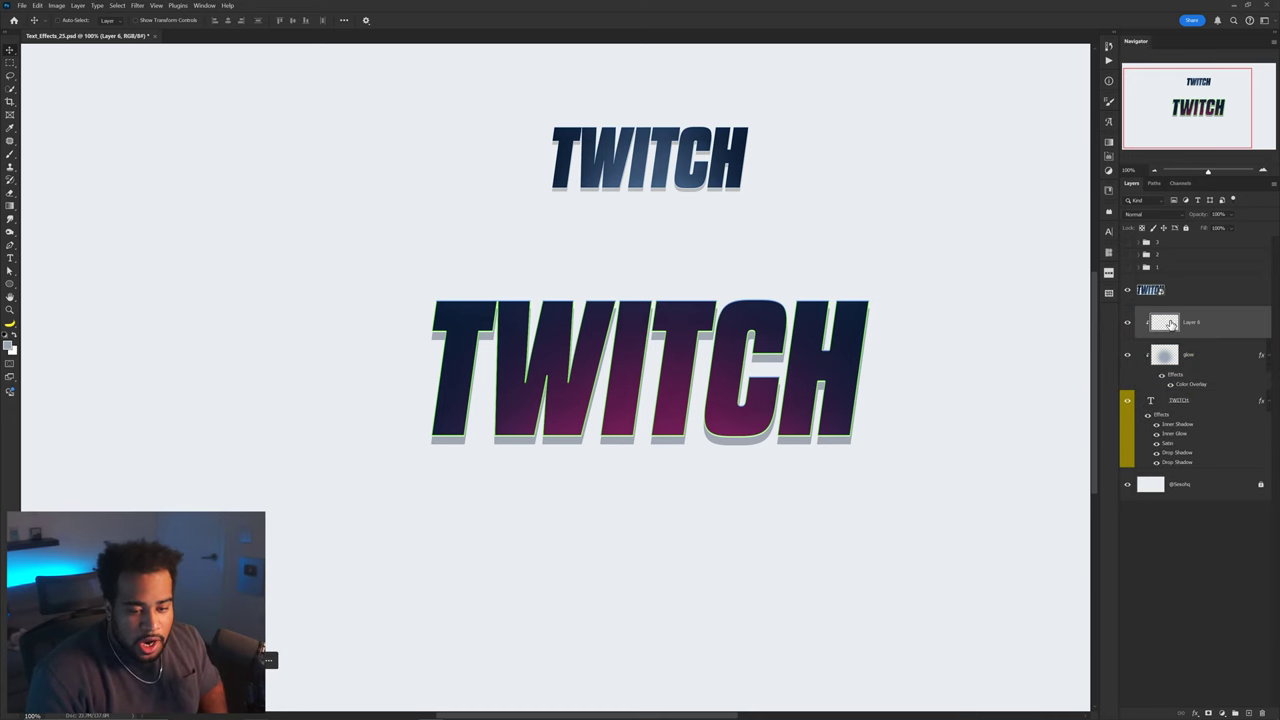
# Outline the upper half of the large TWITCH text with a slanted Pen path, convert it to a selection and fill it with dark blue
pyautogui.press('p')
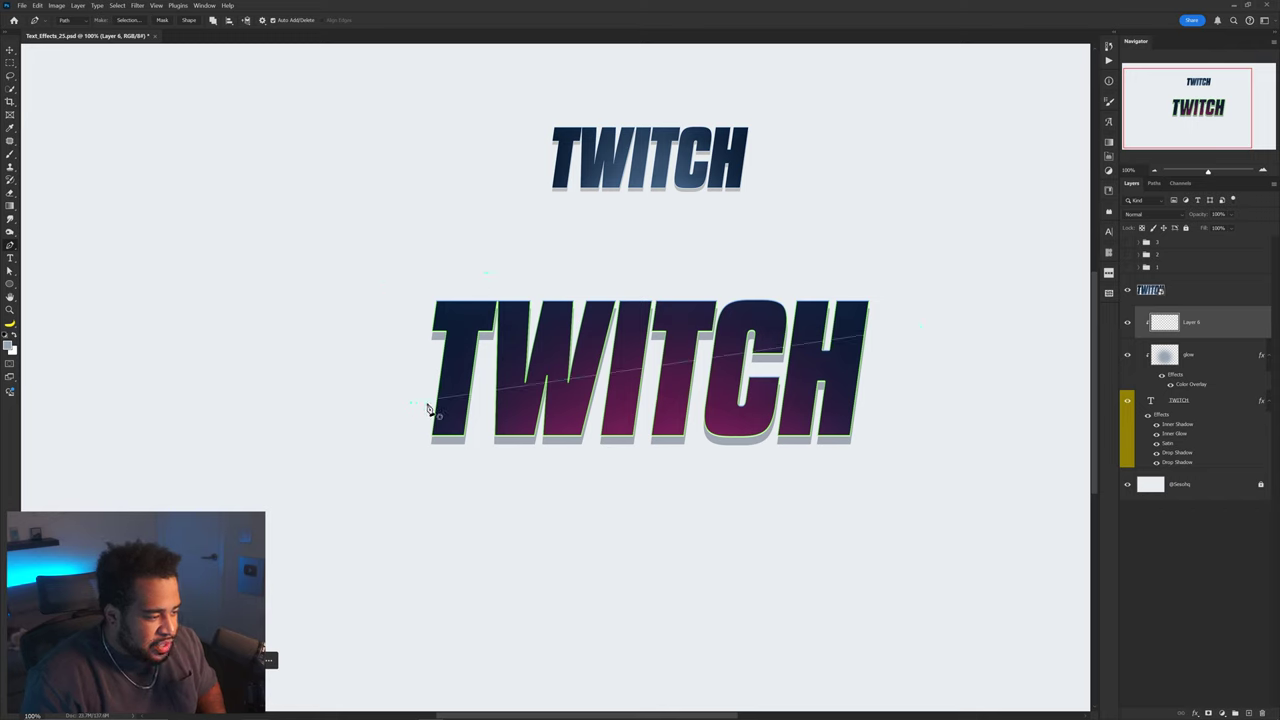
pyautogui.press('n')
pyautogui.click(464, 305)
pyautogui.moveTo(893, 354); pyautogui.dragTo(878, 340)
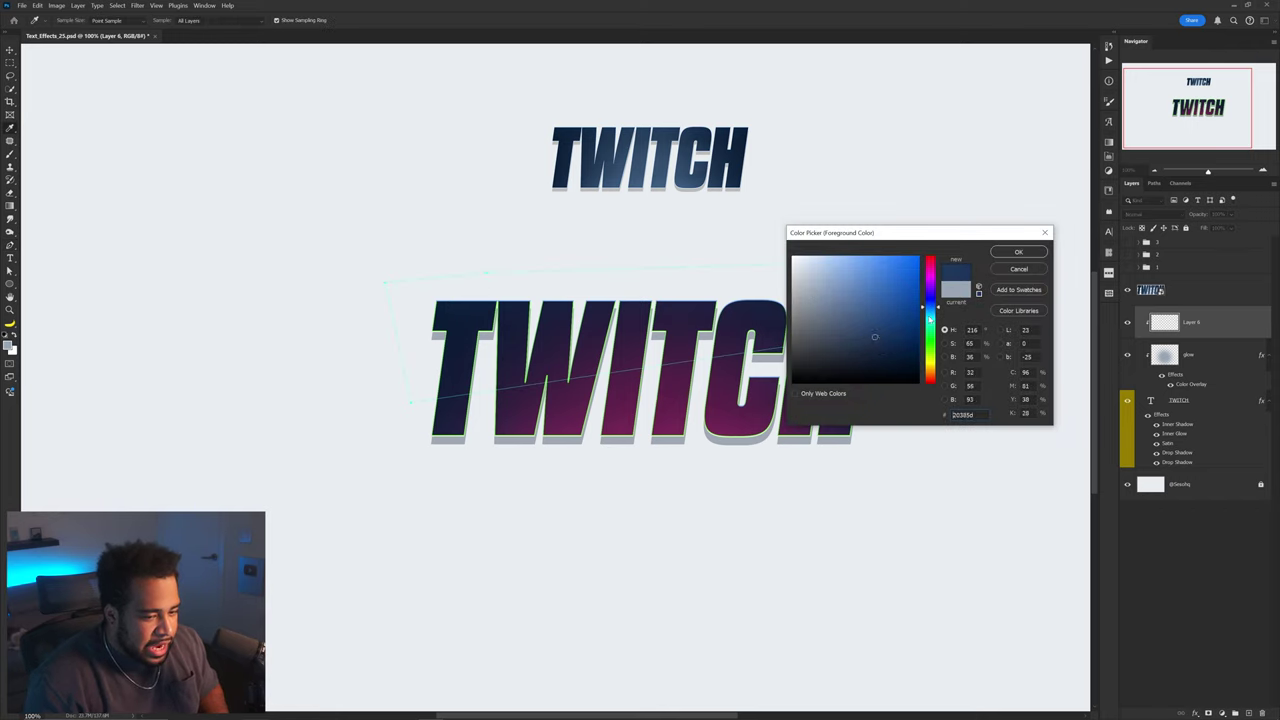
pyautogui.click(1016, 254)
pyautogui.hotkey('ctrl', 'Return')
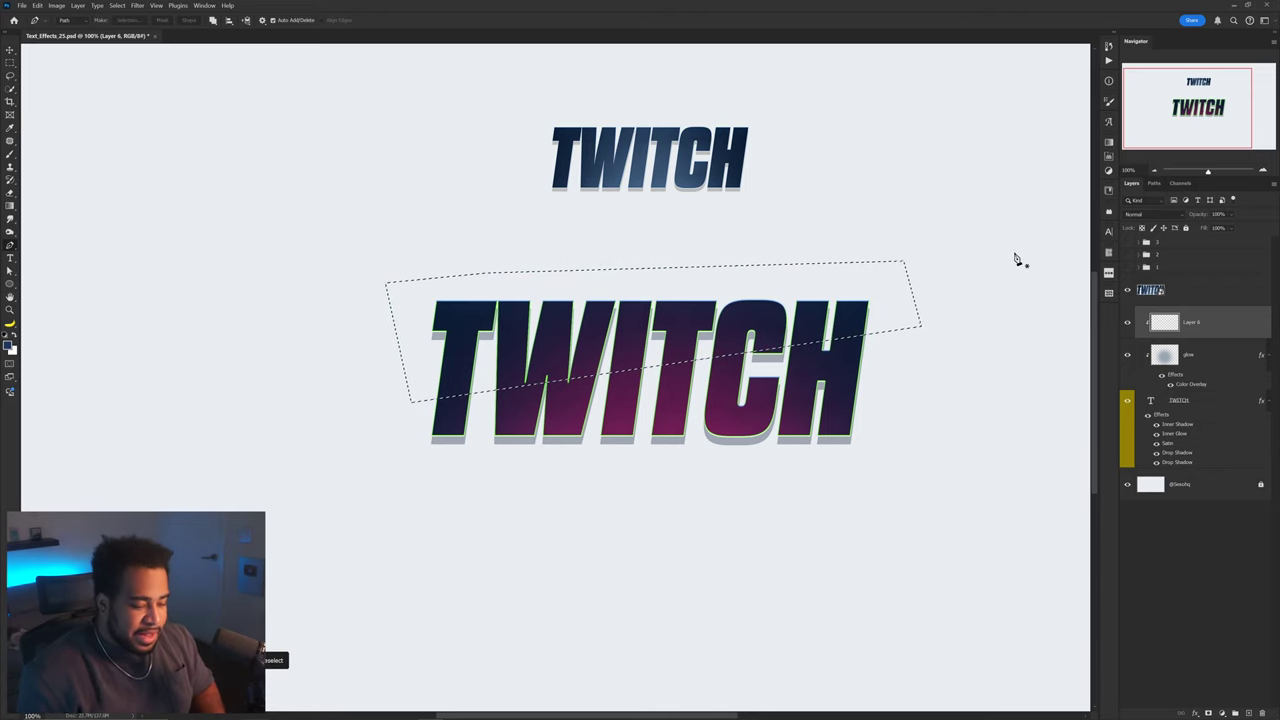
pyautogui.hotkey('alt', 'BackSpace')
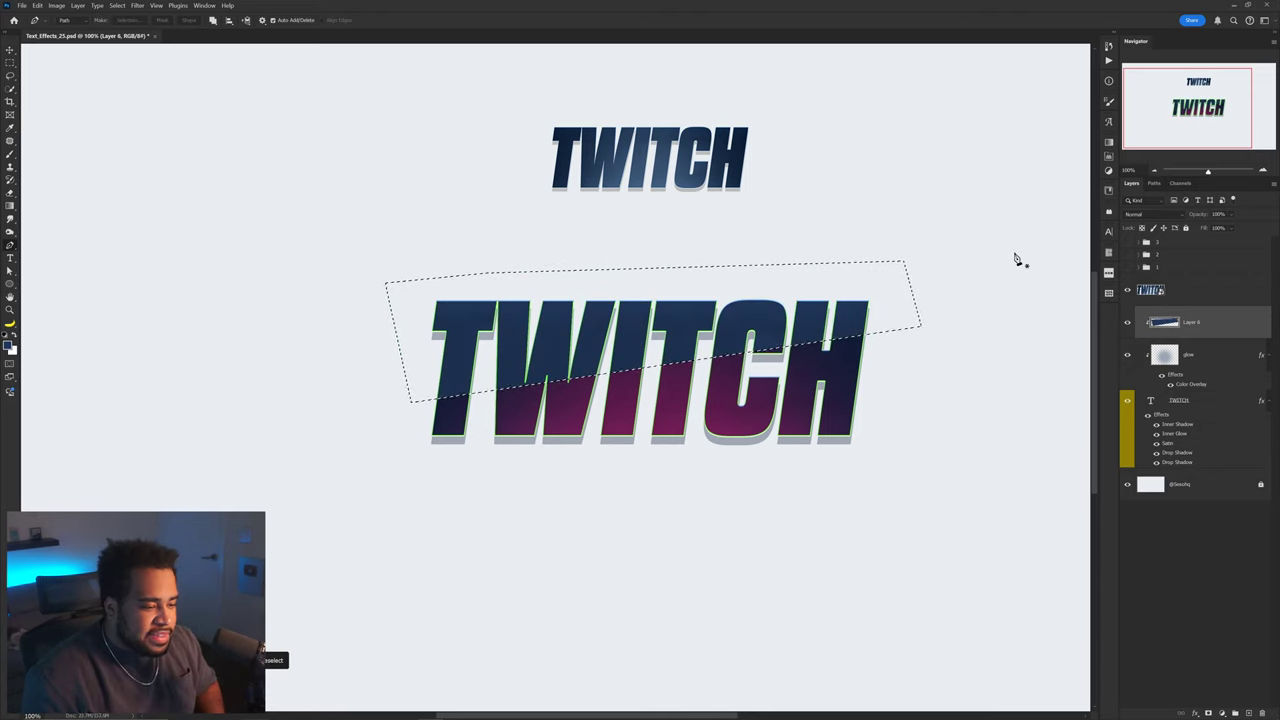
# Deselect the filled area and set the dark blue fill layer's blend mode to Linear Dodge (Add)
pyautogui.hotkey('ctrl', 'd')
pyautogui.press('v')
pyautogui.click(1233, 288)
pyautogui.click(1215, 322)
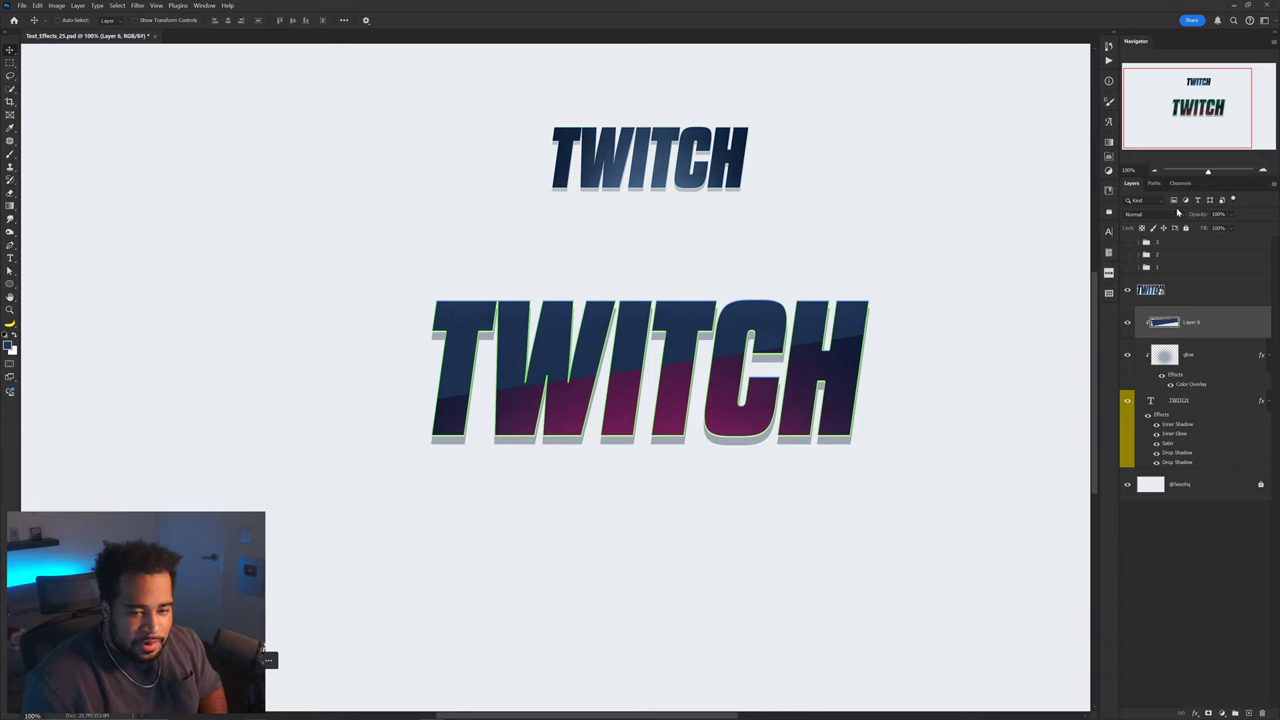
pyautogui.click(1150, 214)
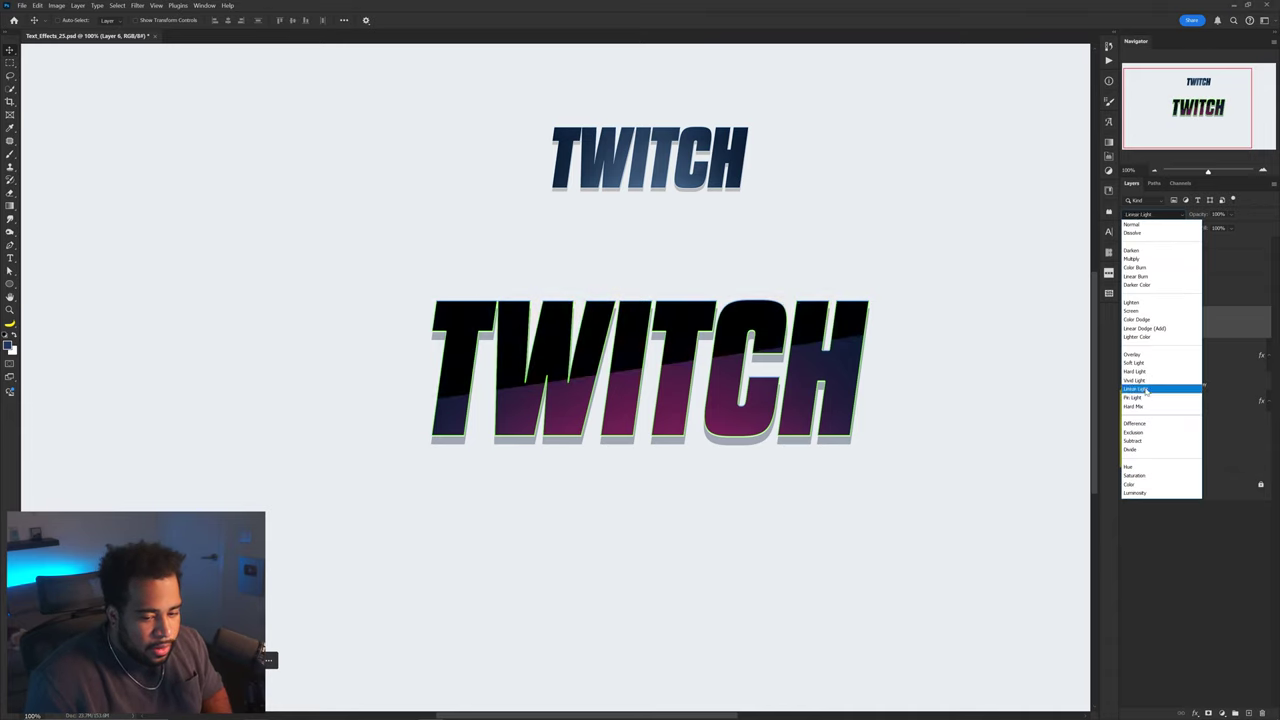
pyautogui.click(1152, 329)
# Adjust the fill layer with Hue/Saturation, setting Hue to about -155 and darkening Lightness to about -78
pyautogui.hotkey('ctrl', 'u')
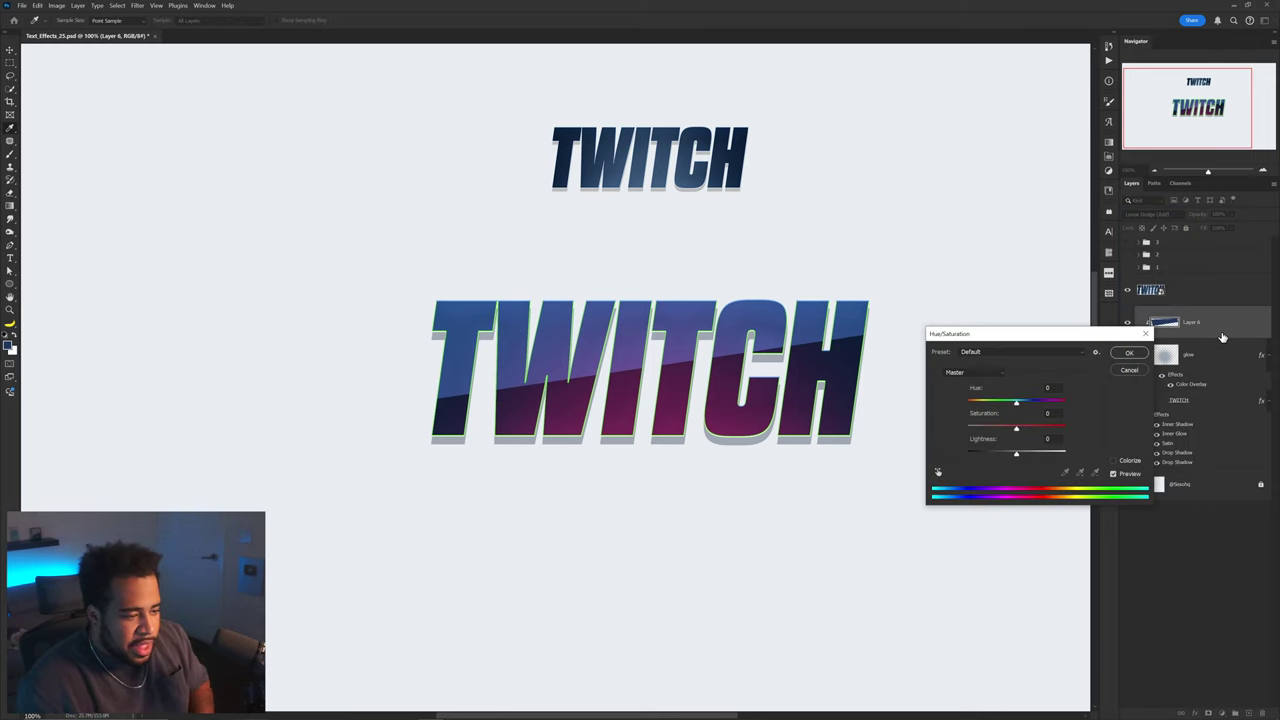
pyautogui.moveTo(1008, 455); pyautogui.dragTo(979, 456)
pyautogui.moveTo(1016, 401); pyautogui.dragTo(978, 402)
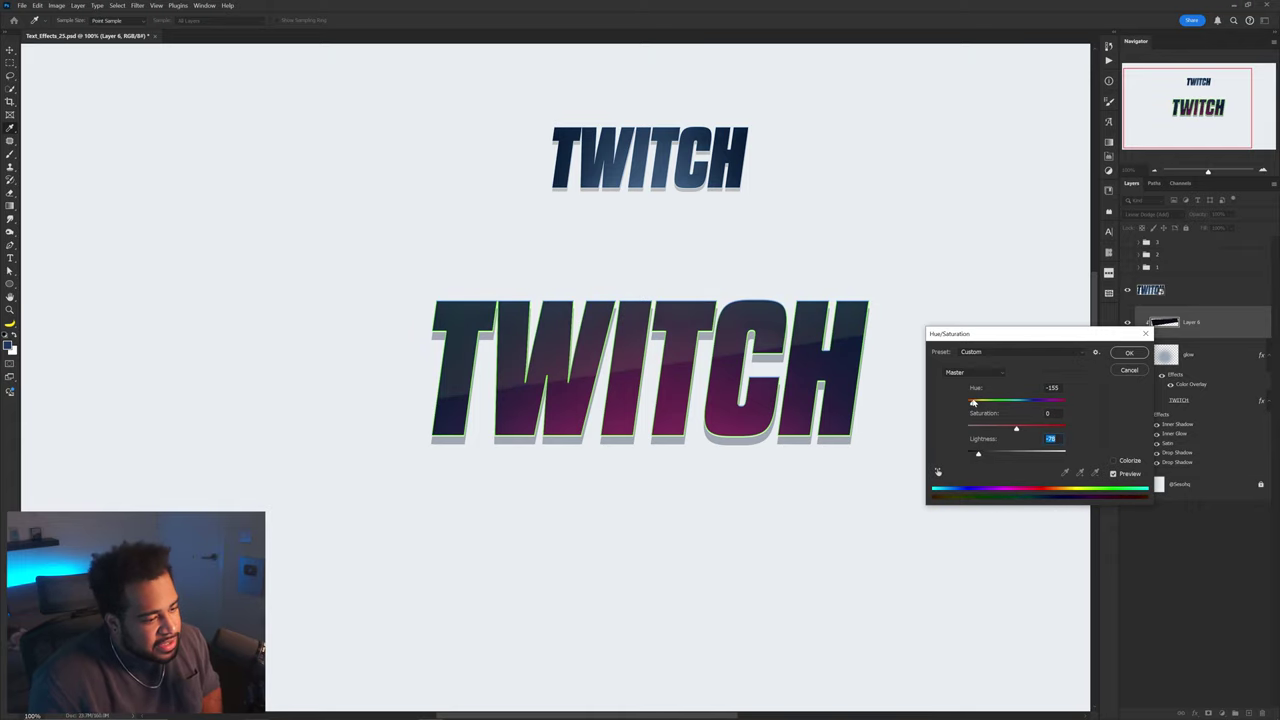
# Soften the slanted lower edge of the fill layer across the large TWITCH text with a large soft Eraser
pyautogui.keyDown('alt'); pyautogui.rightClick(667, 384); pyautogui.keyUp('alt')
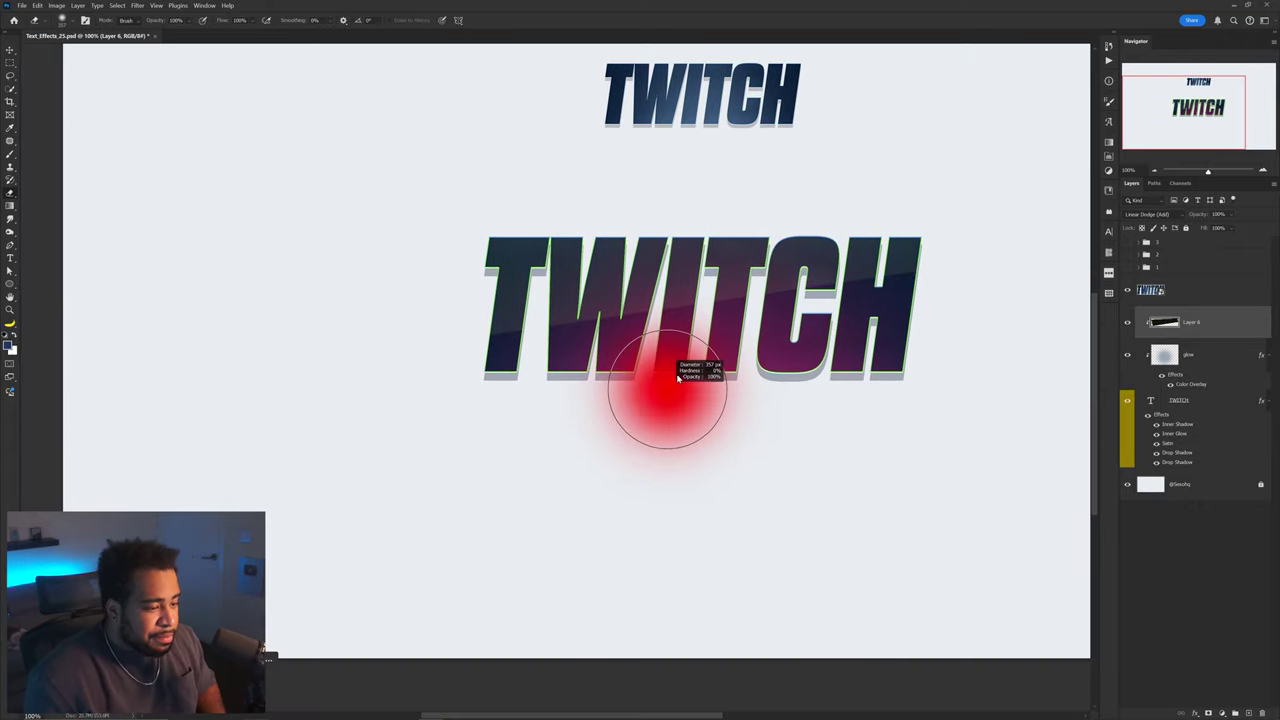
pyautogui.moveTo(540, 400); pyautogui.dragTo(937, 329)
pyautogui.moveTo(786, 405); pyautogui.dragTo(750, 473)
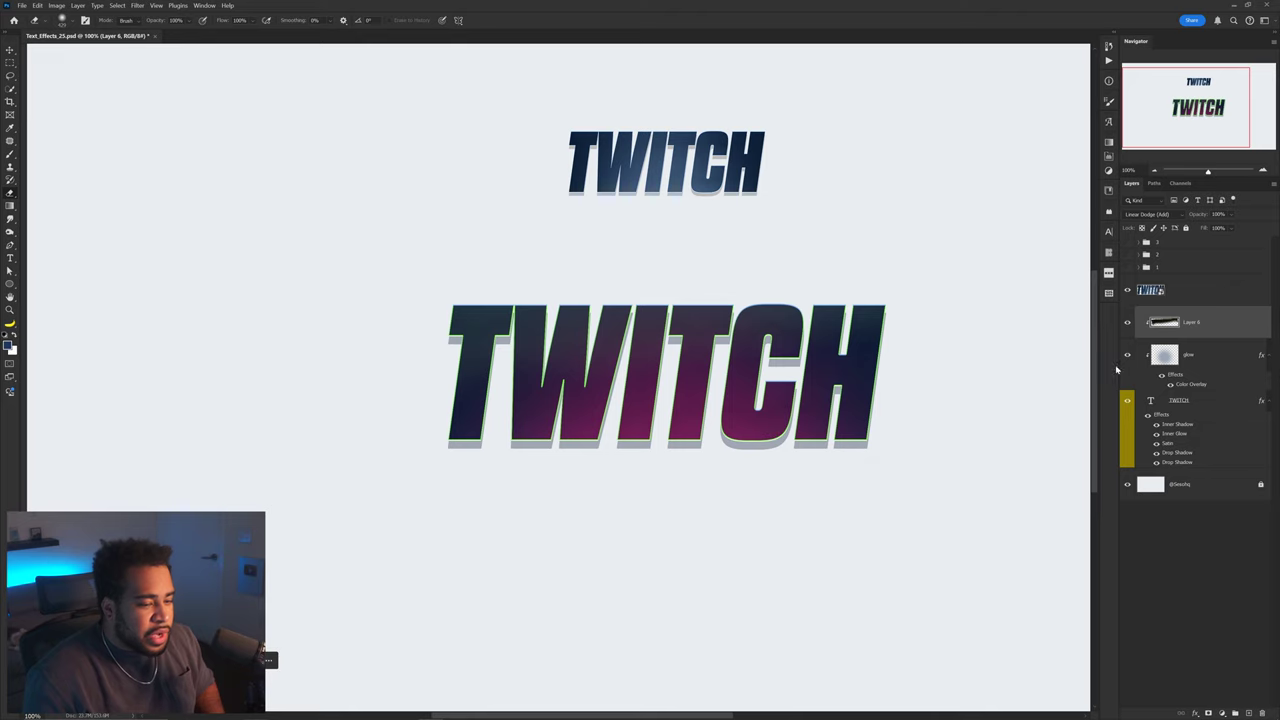
# Compare the text with the fill layer hidden and shown, and readjust that layer with Hue/Saturation
pyautogui.click(1128, 323)
pyautogui.click(1128, 323)
pyautogui.hotkey('ctrl', 'u')
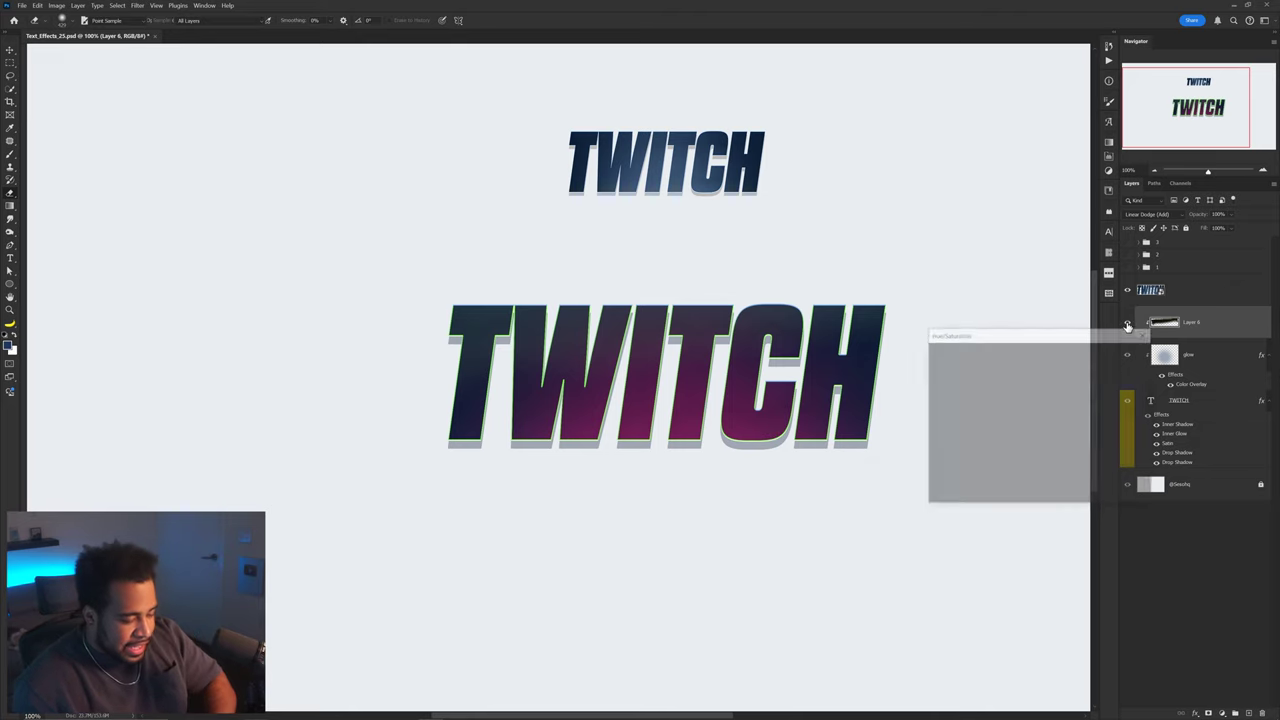
pyautogui.moveTo(1056, 451); pyautogui.dragTo(1031, 455)
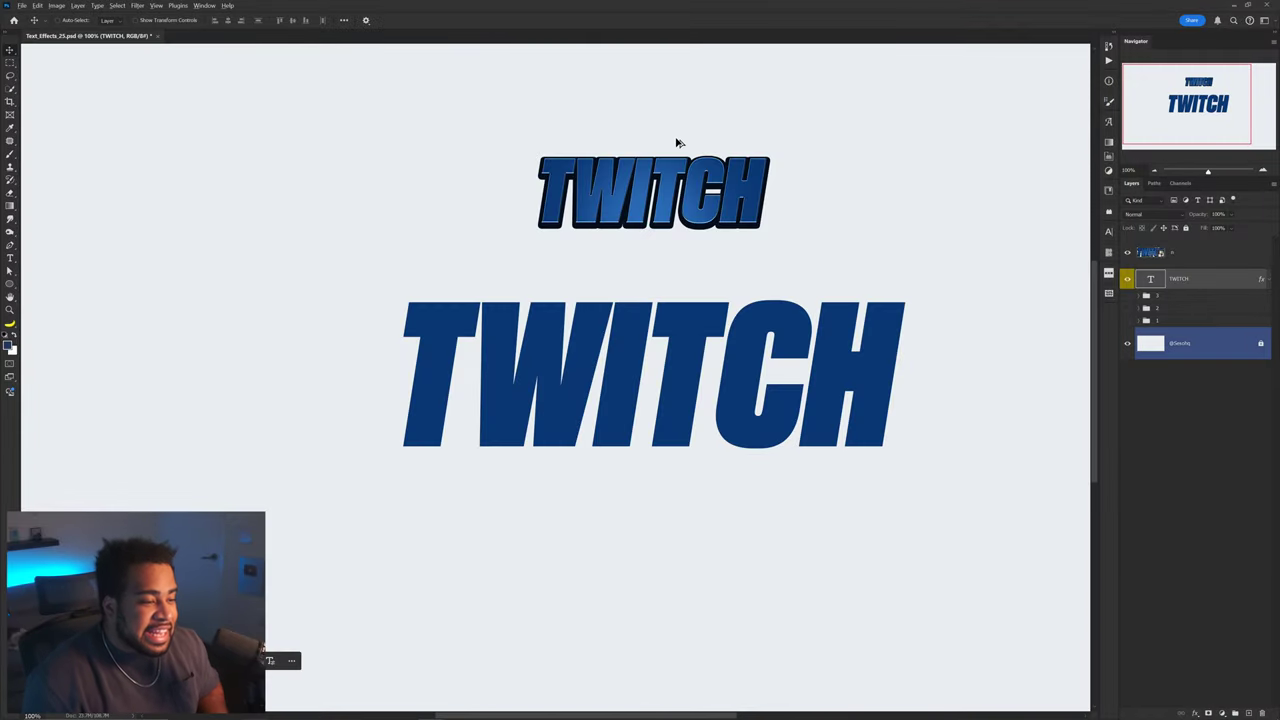
pyautogui.scroll(3, 668, 142)
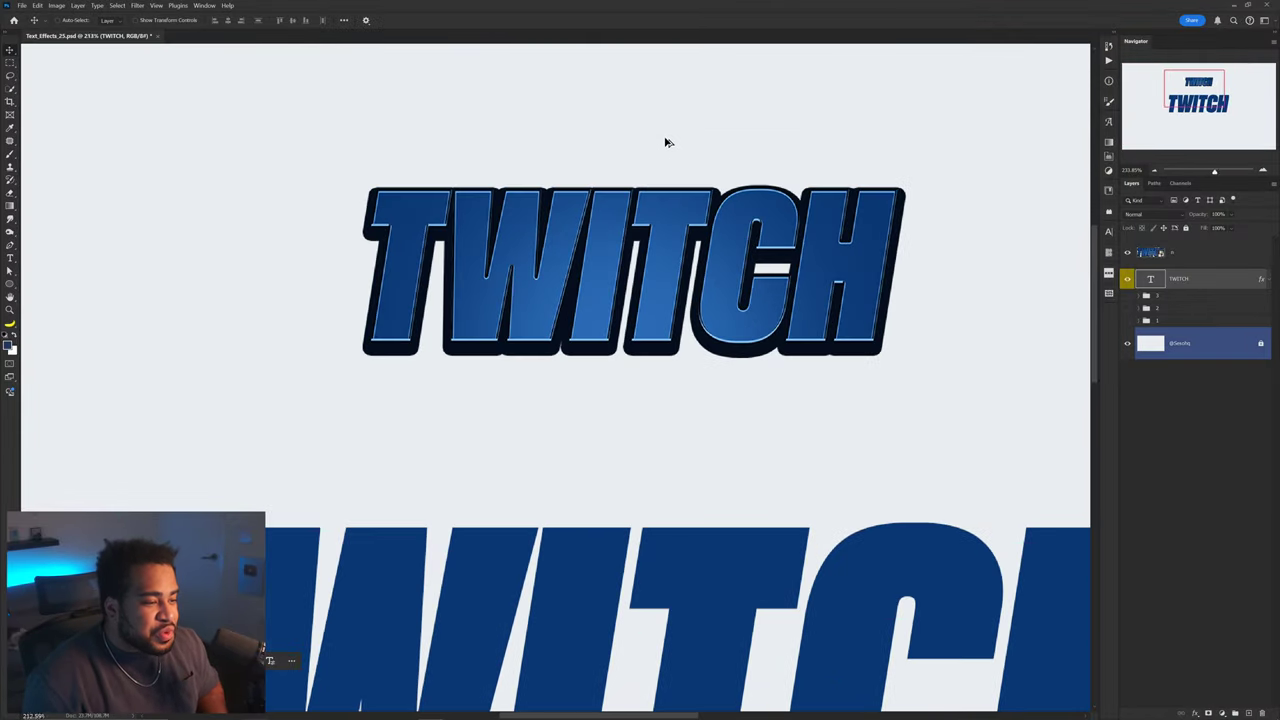
pyautogui.scroll(-2, 664, 146)
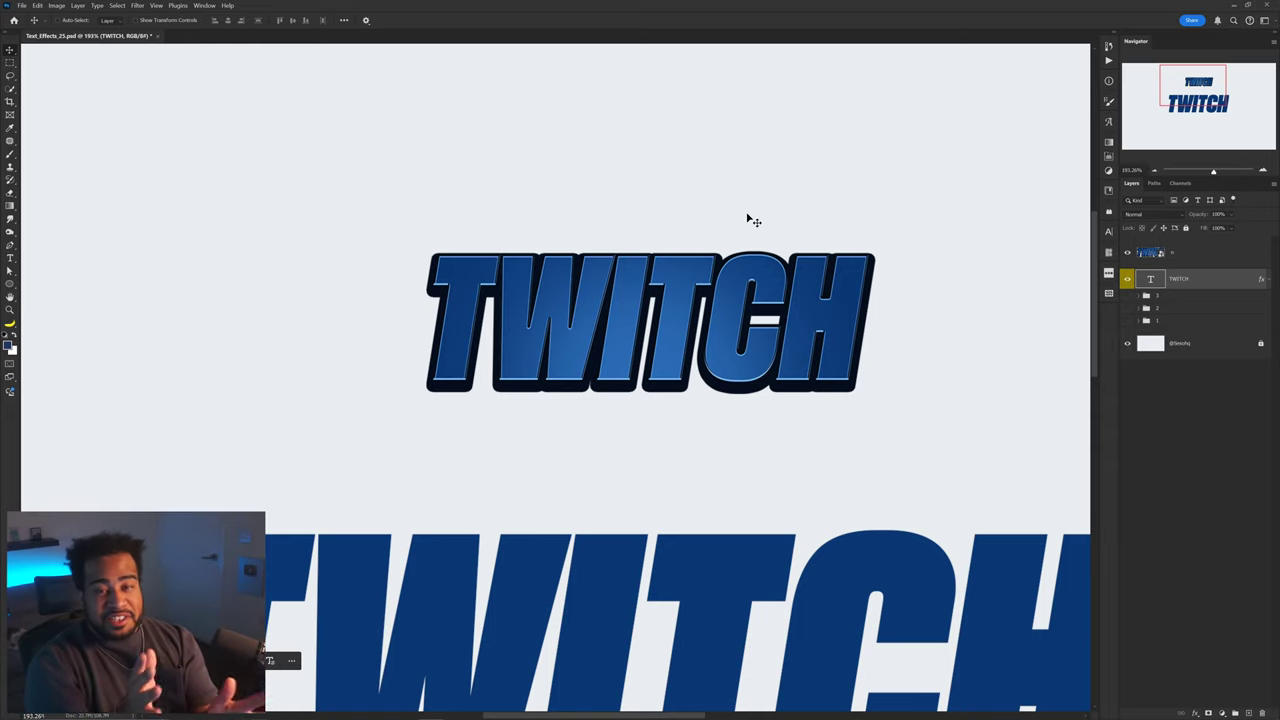
pyautogui.moveTo(838, 410); pyautogui.dragTo(753, 198)
pyautogui.scroll(-3, 753, 198)
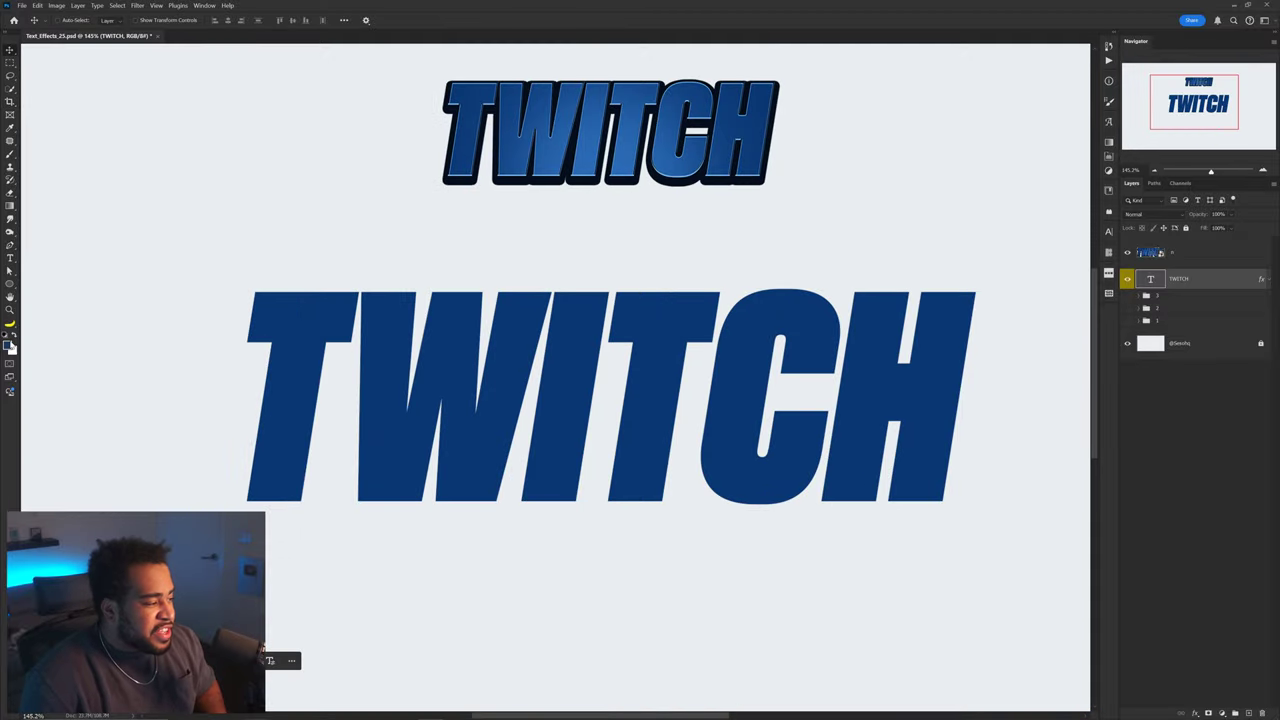
pyautogui.click(8, 345)
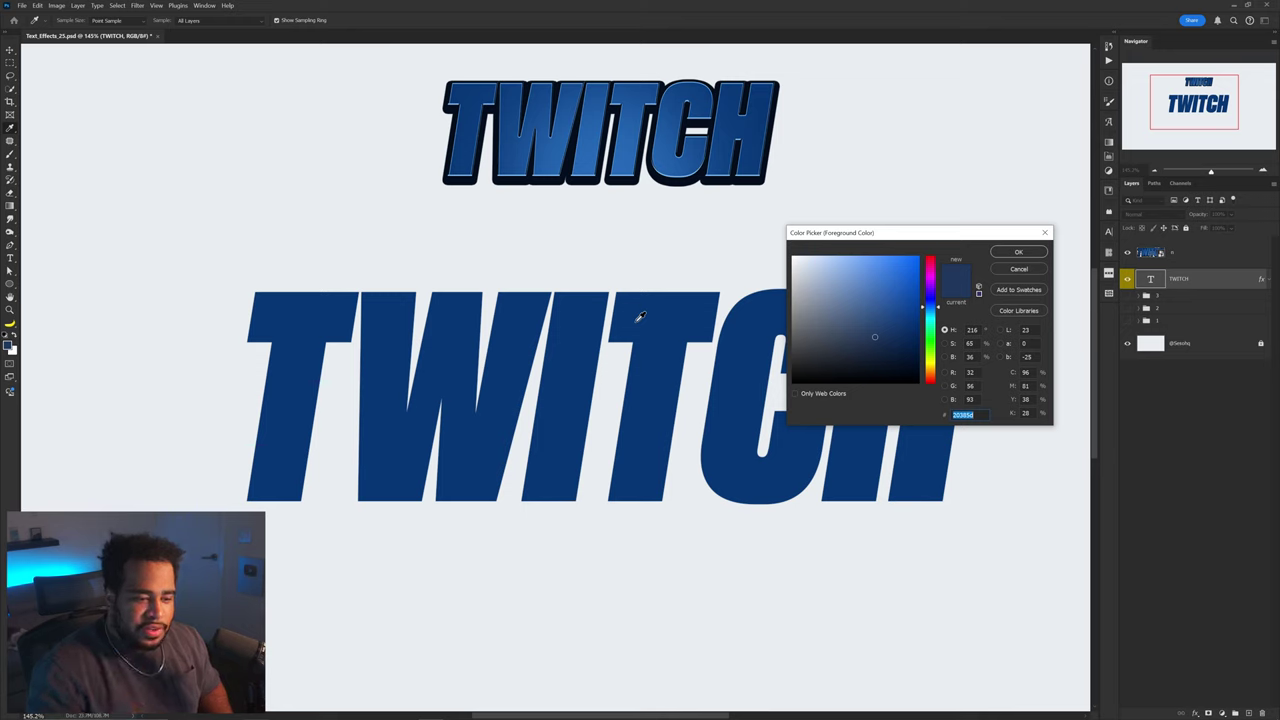
pyautogui.click(911, 313)
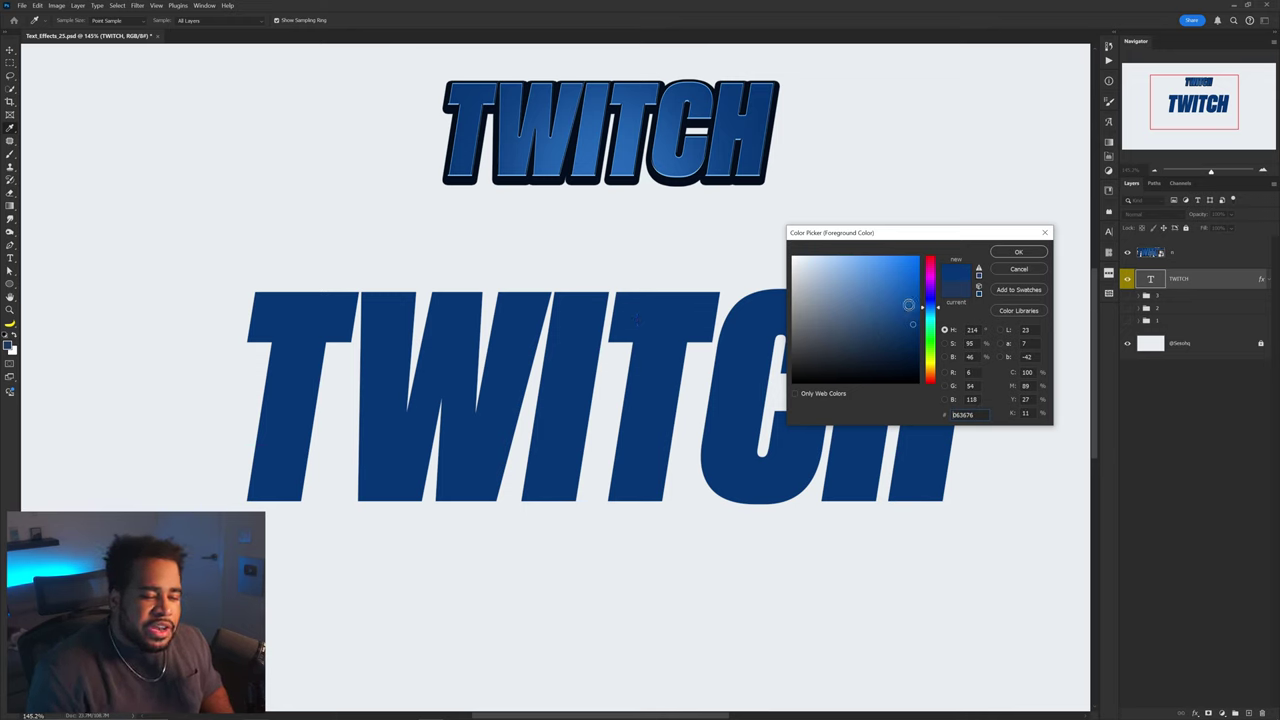
pyautogui.moveTo(930, 279)
pyautogui.mouseDown()
pyautogui.moveTo(930, 265)
pyautogui.moveTo(930, 335)
pyautogui.moveTo(930, 313)
pyautogui.mouseUp()
pyautogui.click(913, 316)
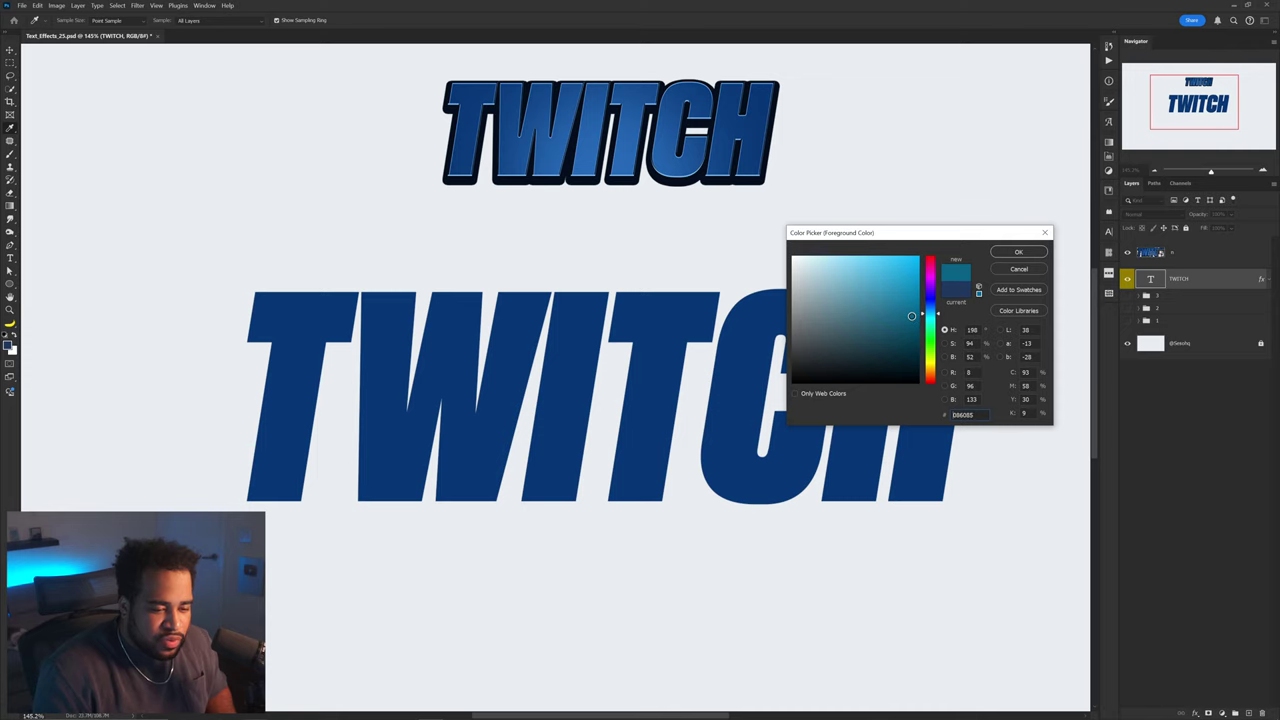
pyautogui.click(1015, 269)
# Nudge the large TWITCH text slightly left and enable a near-black blue (#040d17) Inner Shadow with 5 px distance, 100% choke and 5 px size
pyautogui.press('v')
pyautogui.moveTo(645, 300); pyautogui.dragTo(638, 300)
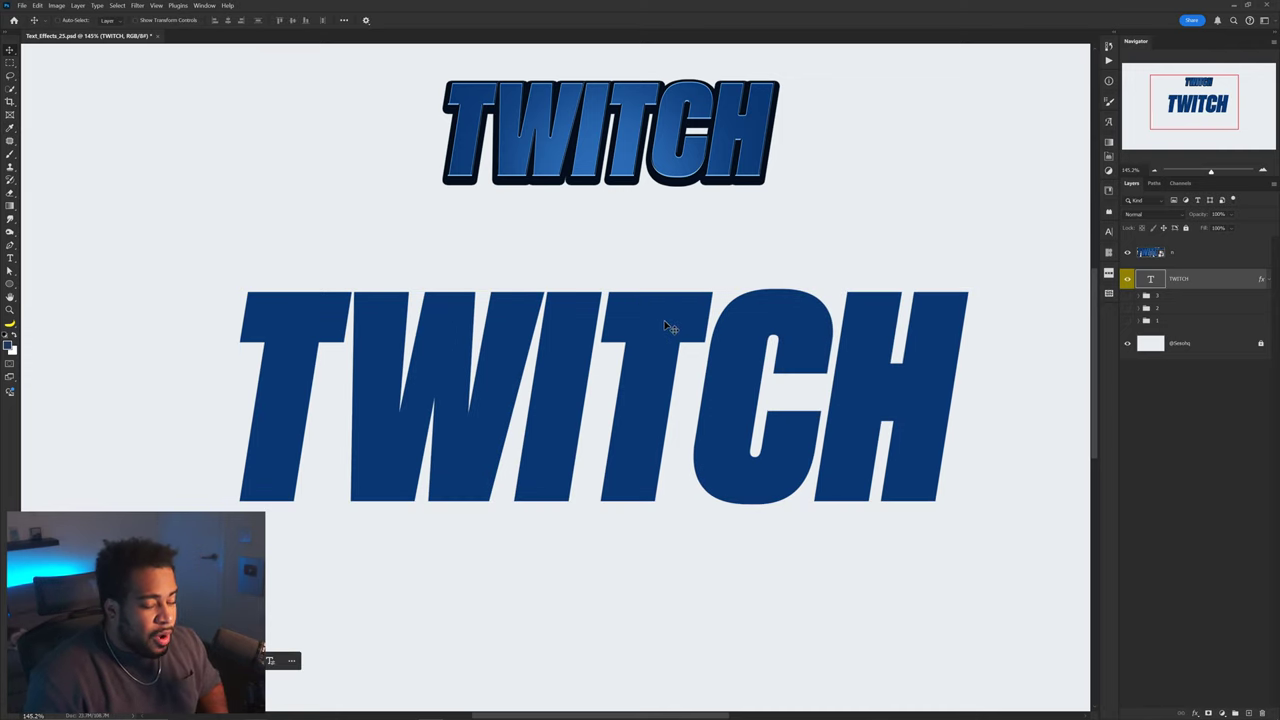
pyautogui.doubleClick(1212, 279)
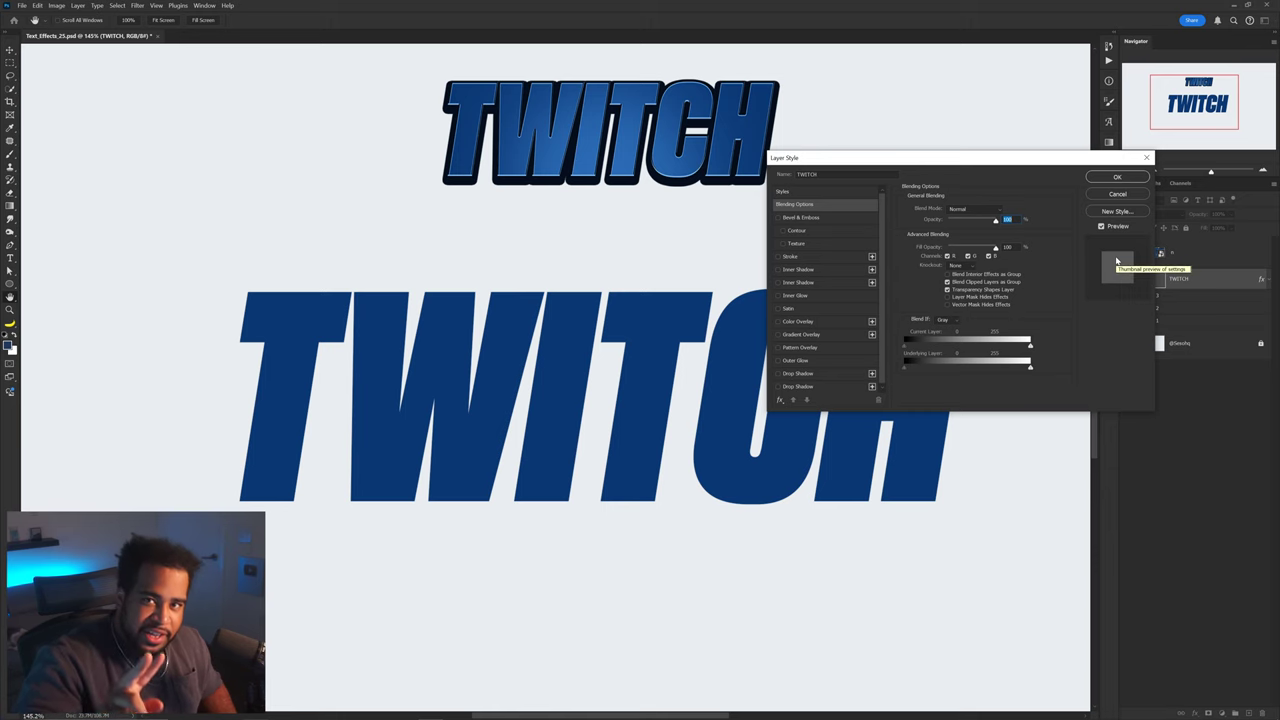
pyautogui.click(798, 269)
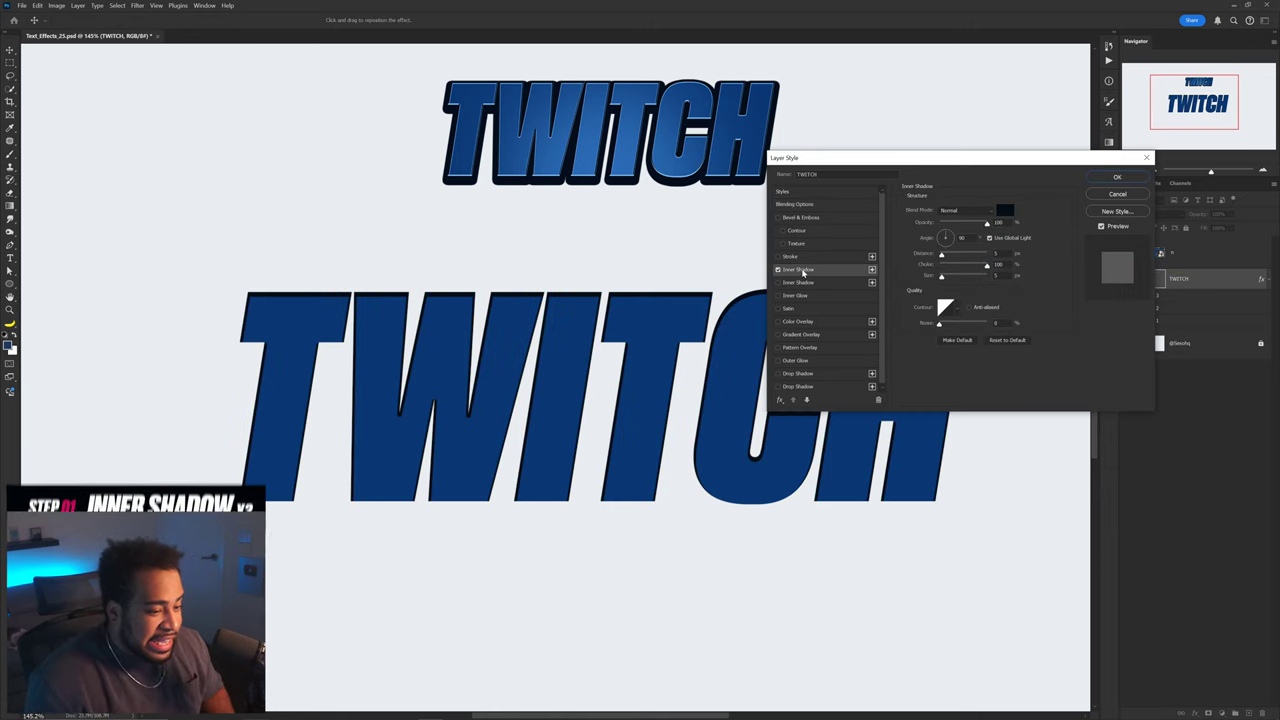
pyautogui.click(1005, 210)
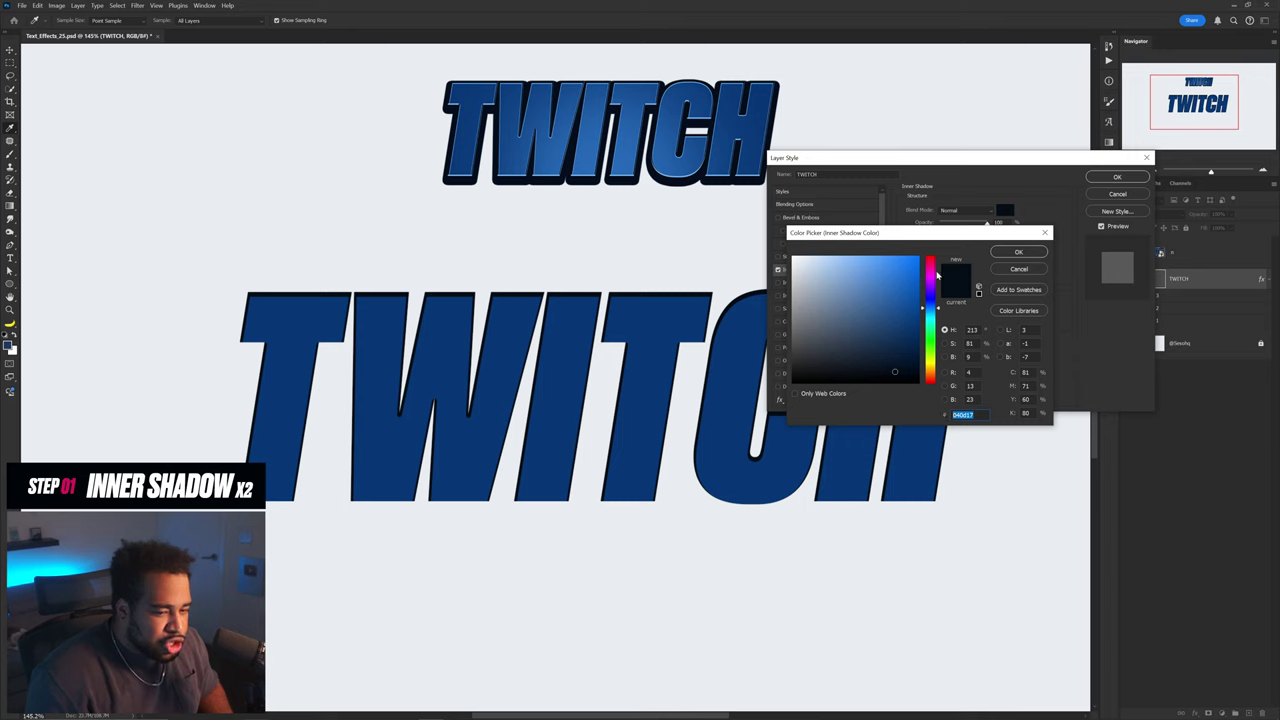
pyautogui.press('Return')
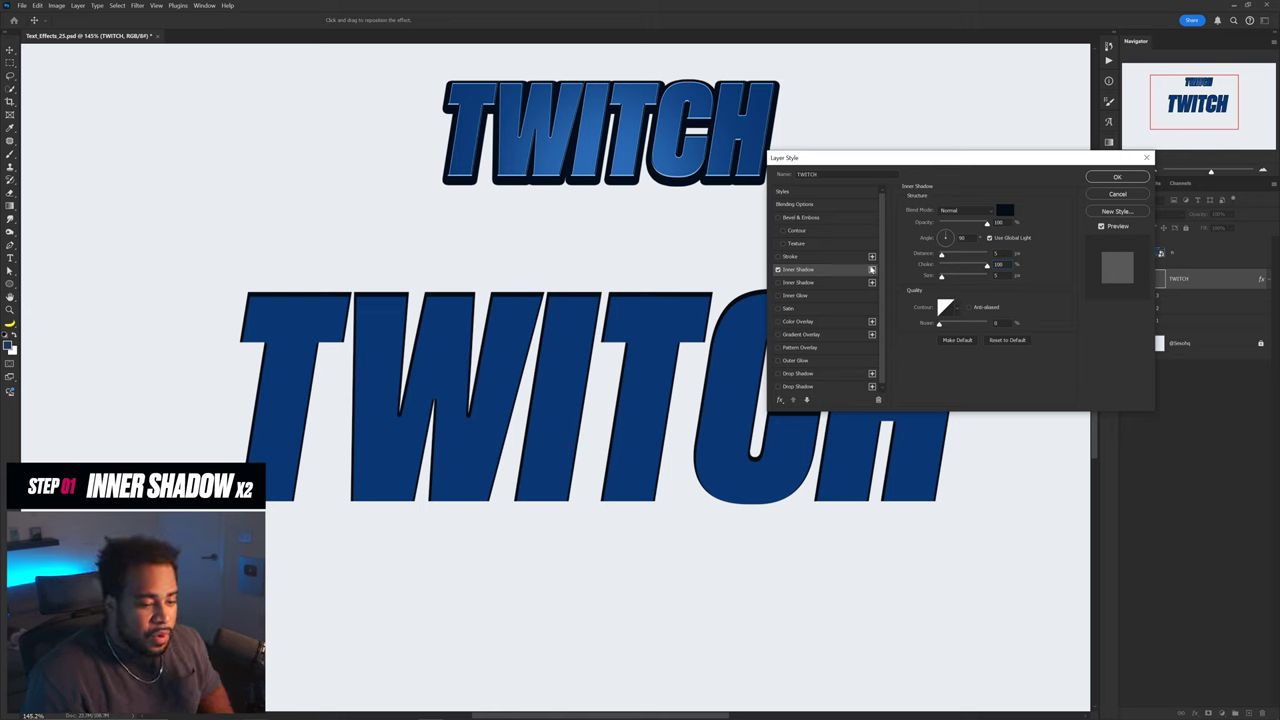
# Enable a second Inner Shadow with 7 px distance, 100% choke and 7 px size, and compare its settings with the first
pyautogui.click(808, 285)
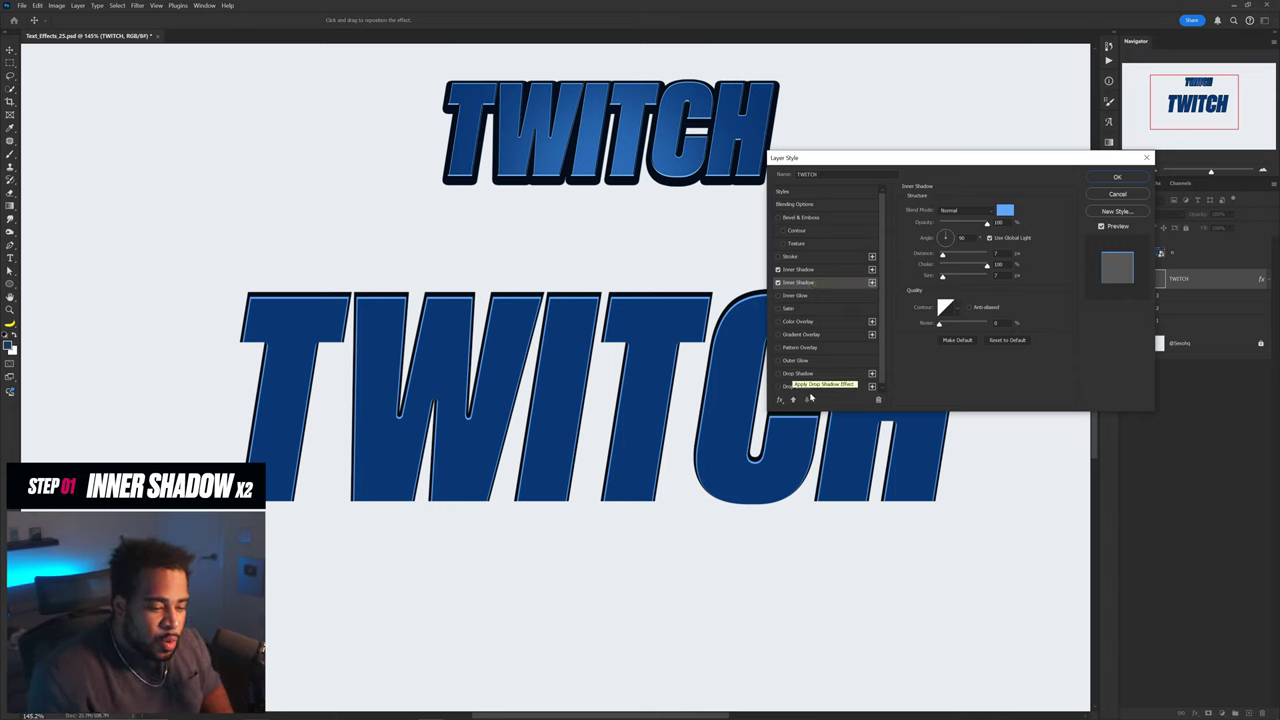
pyautogui.click(836, 270)
pyautogui.click(826, 282)
pyautogui.click(820, 270)
pyautogui.click(820, 282)
pyautogui.click(820, 270)
pyautogui.click(820, 282)
pyautogui.click(818, 270)
pyautogui.click(816, 282)
# Sample the text's blue for the second Inner Shadow's color and brighten it to a light blue
pyautogui.click(1004, 210)
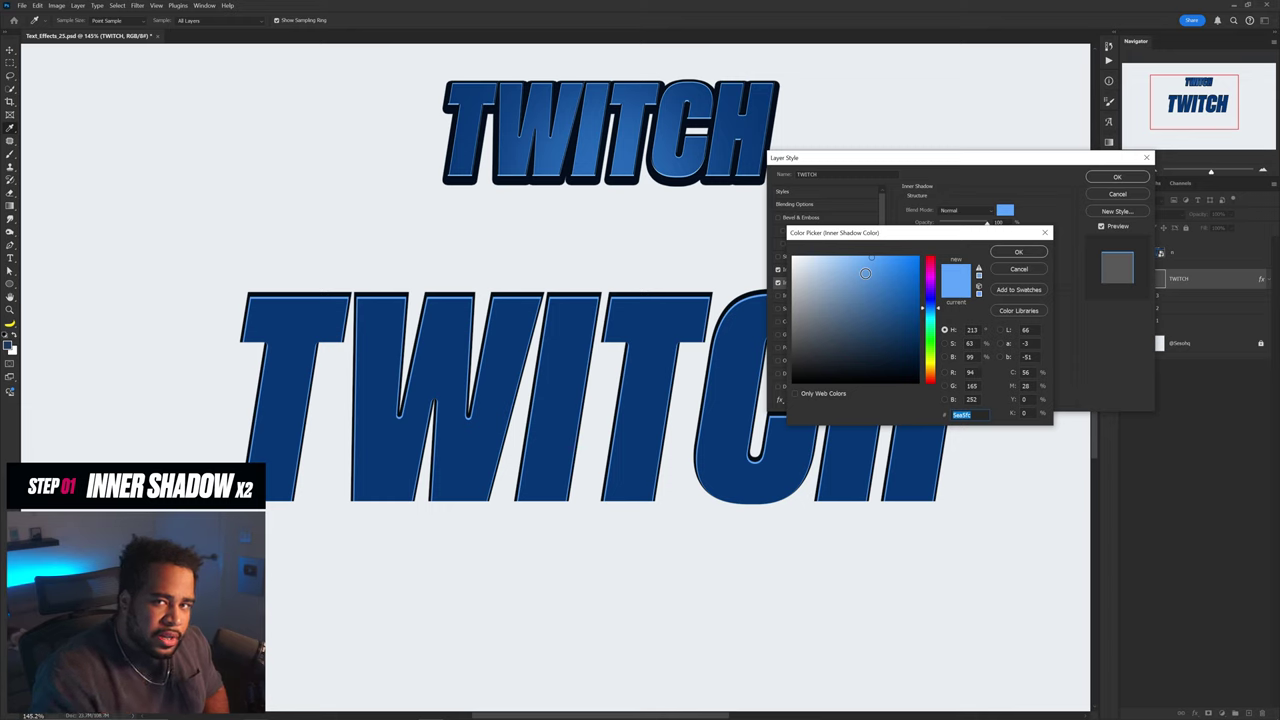
pyautogui.click(654, 379)
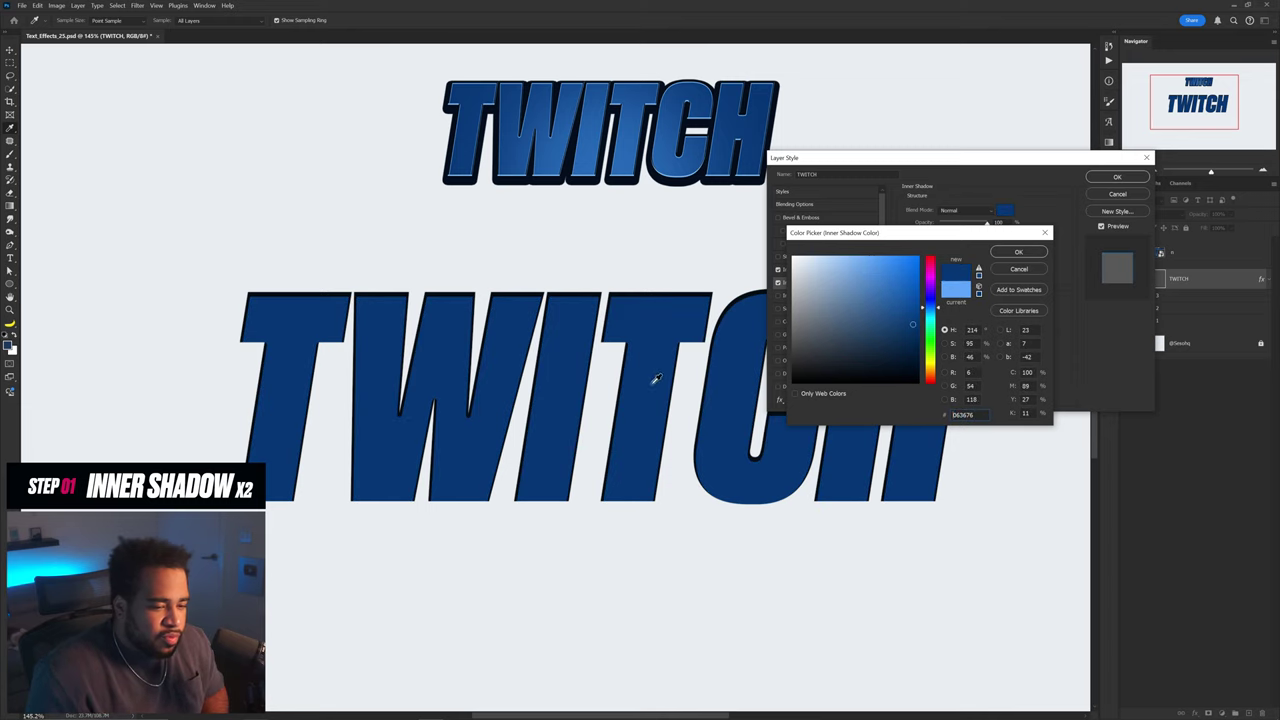
pyautogui.moveTo(908, 323); pyautogui.dragTo(861, 256)
pyautogui.click(1018, 251)
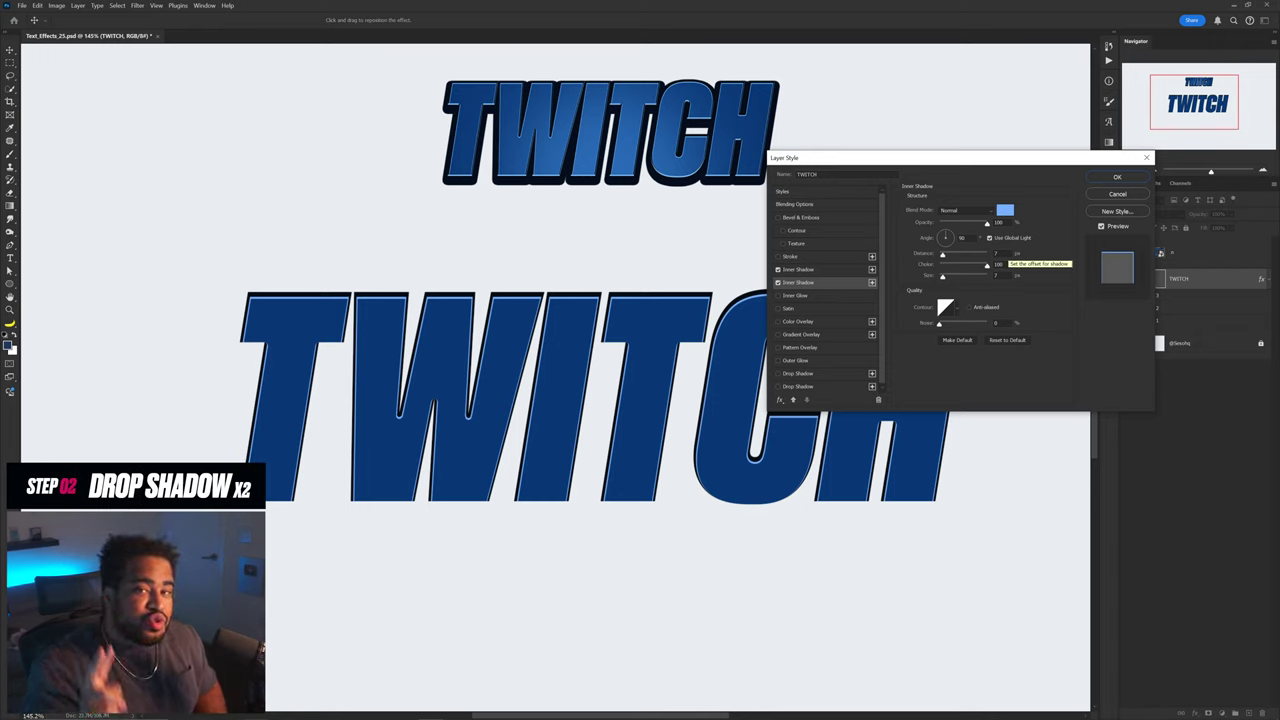
# Enable the first, light blue Drop Shadow on the text and compare the lettering with it off and on
pyautogui.click(810, 374)
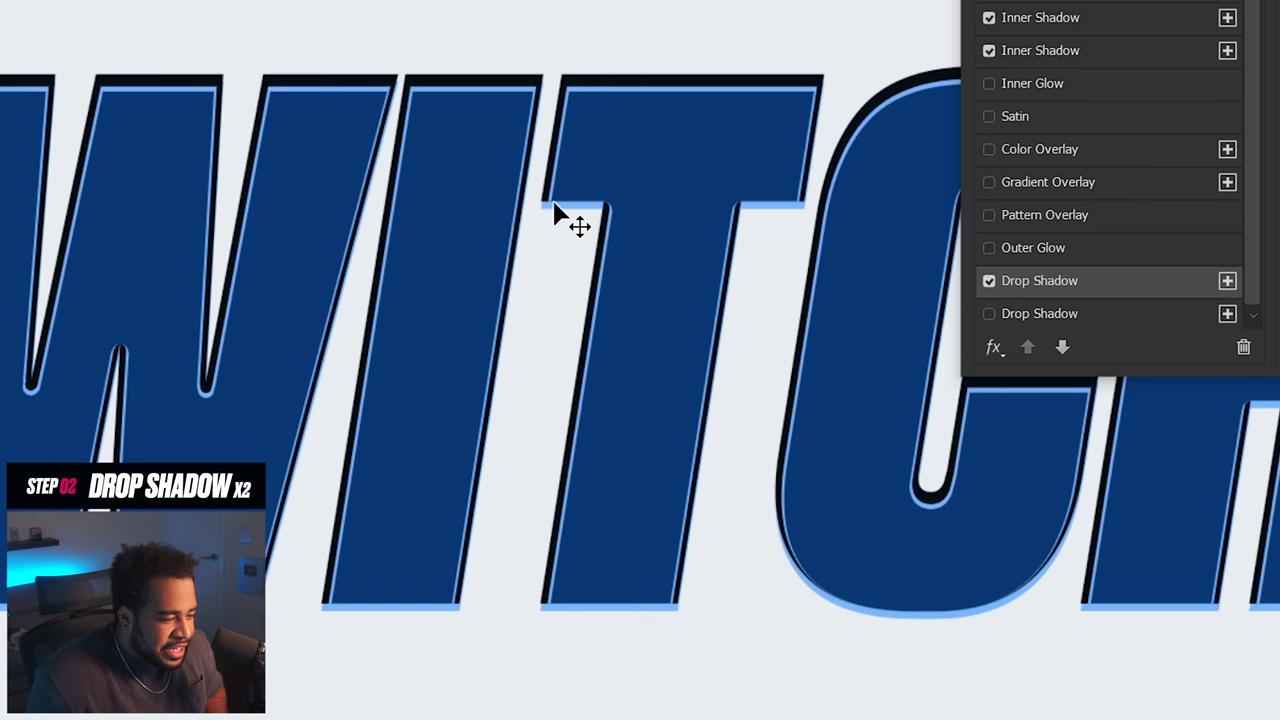
pyautogui.click(989, 281)
pyautogui.click(989, 281)
pyautogui.click(991, 280)
pyautogui.click(991, 280)
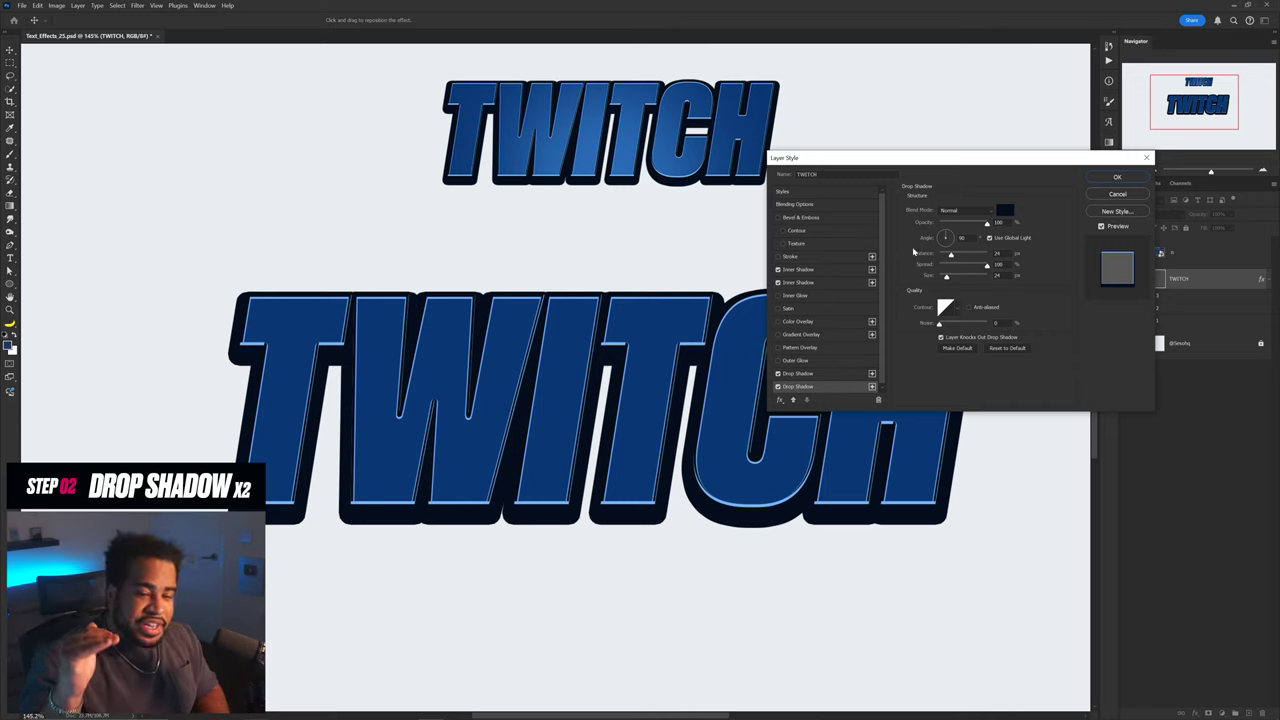
# Try other distances and sizes for the dark second Drop Shadow, settle on 24 px distance, 100% spread and 24 px size, and apply the layer style
pyautogui.click(1002, 222)
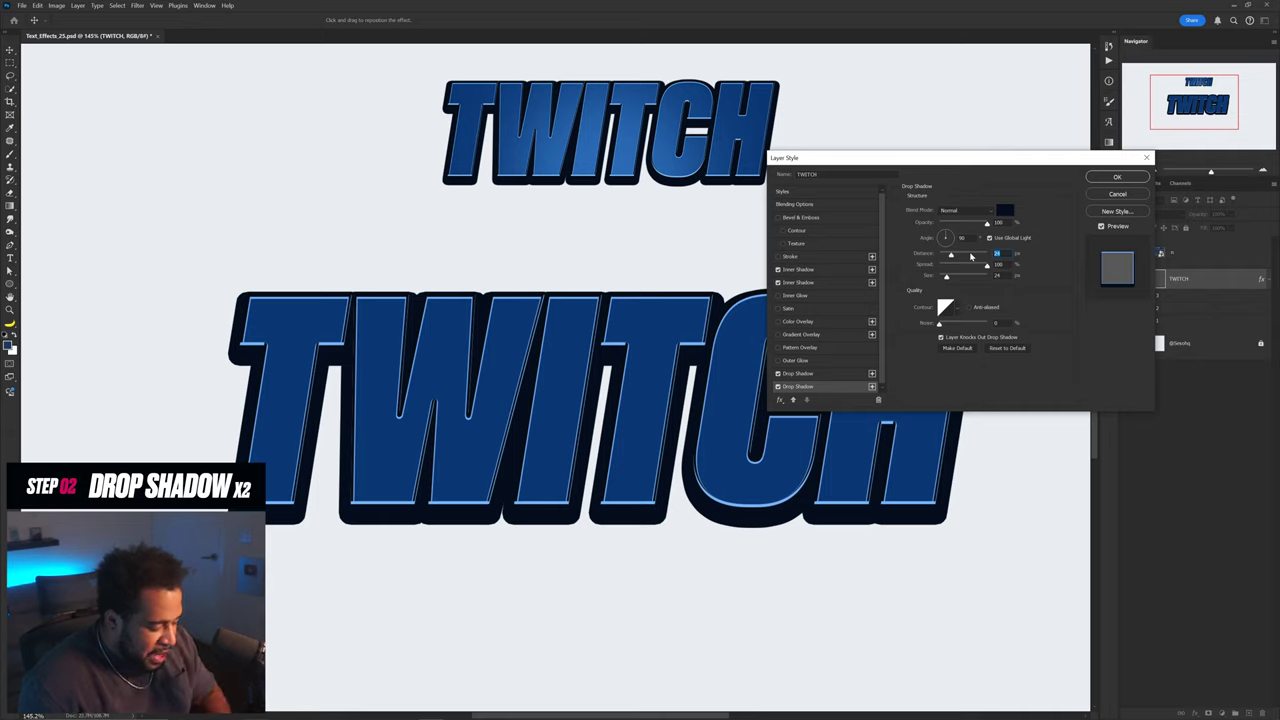
pyautogui.press('Tab')
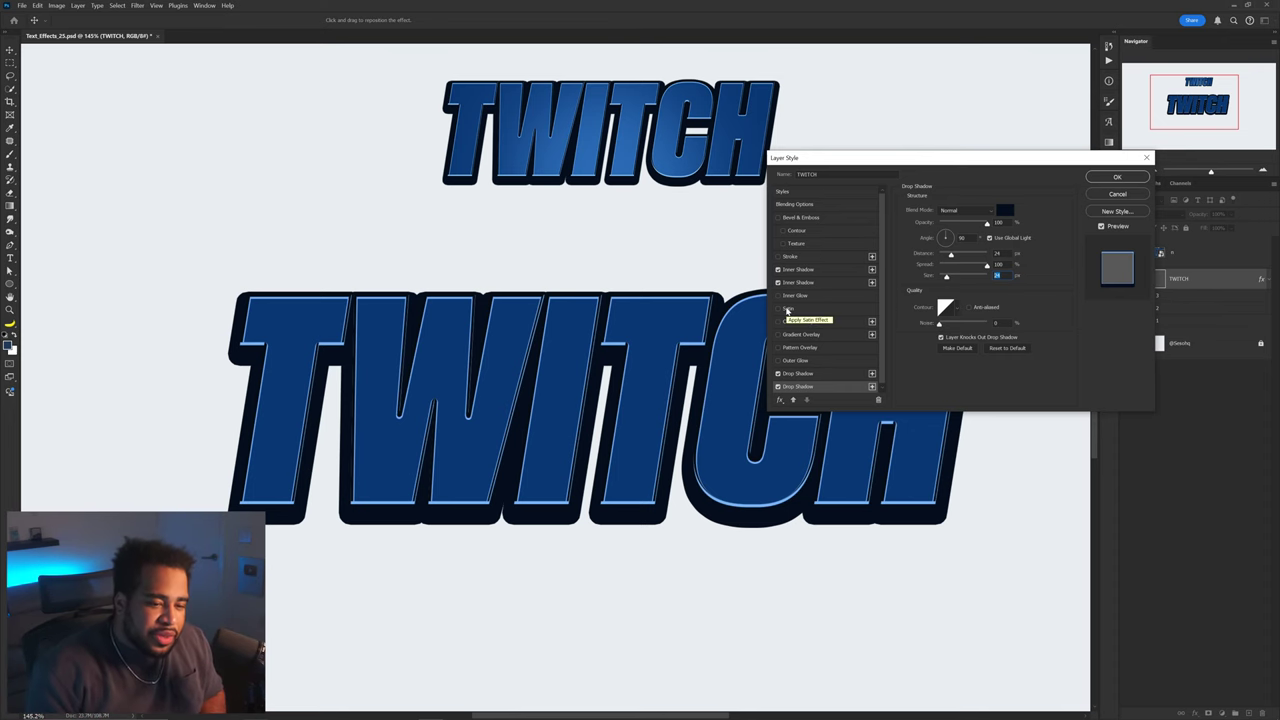
pyautogui.moveTo(981, 268); pyautogui.dragTo(1017, 272)
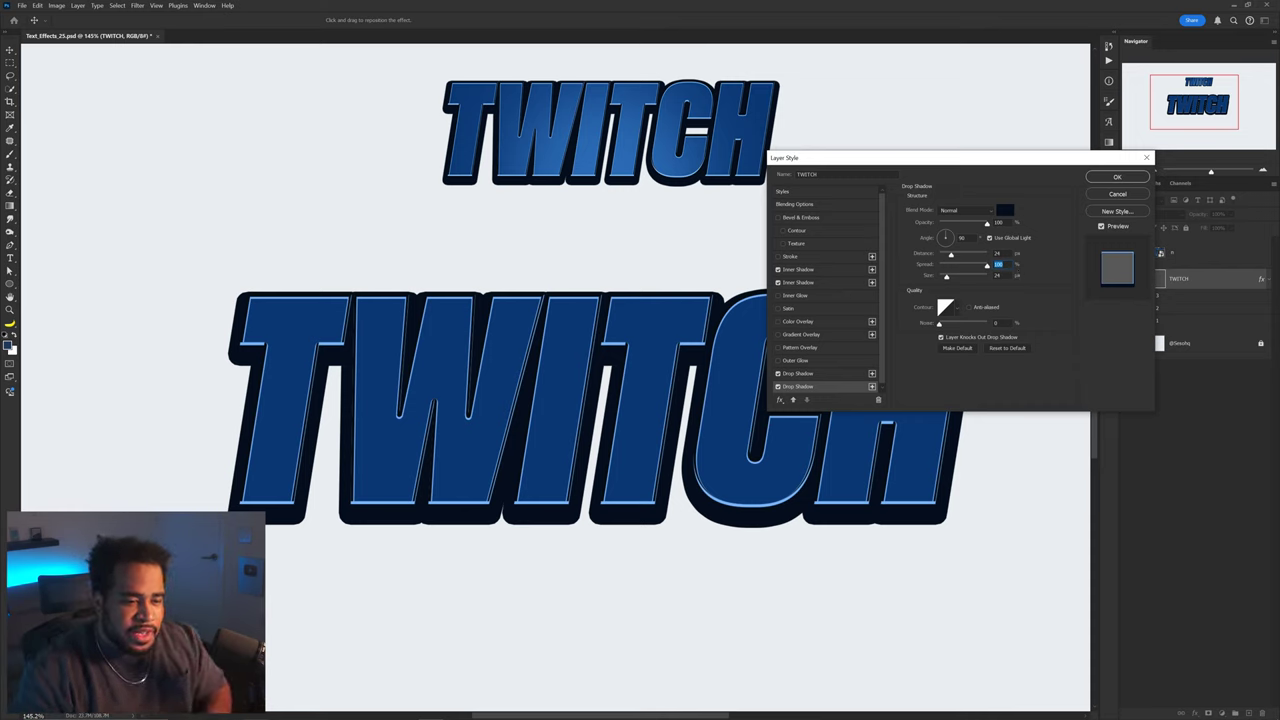
pyautogui.moveTo(947, 254); pyautogui.dragTo(964, 258)
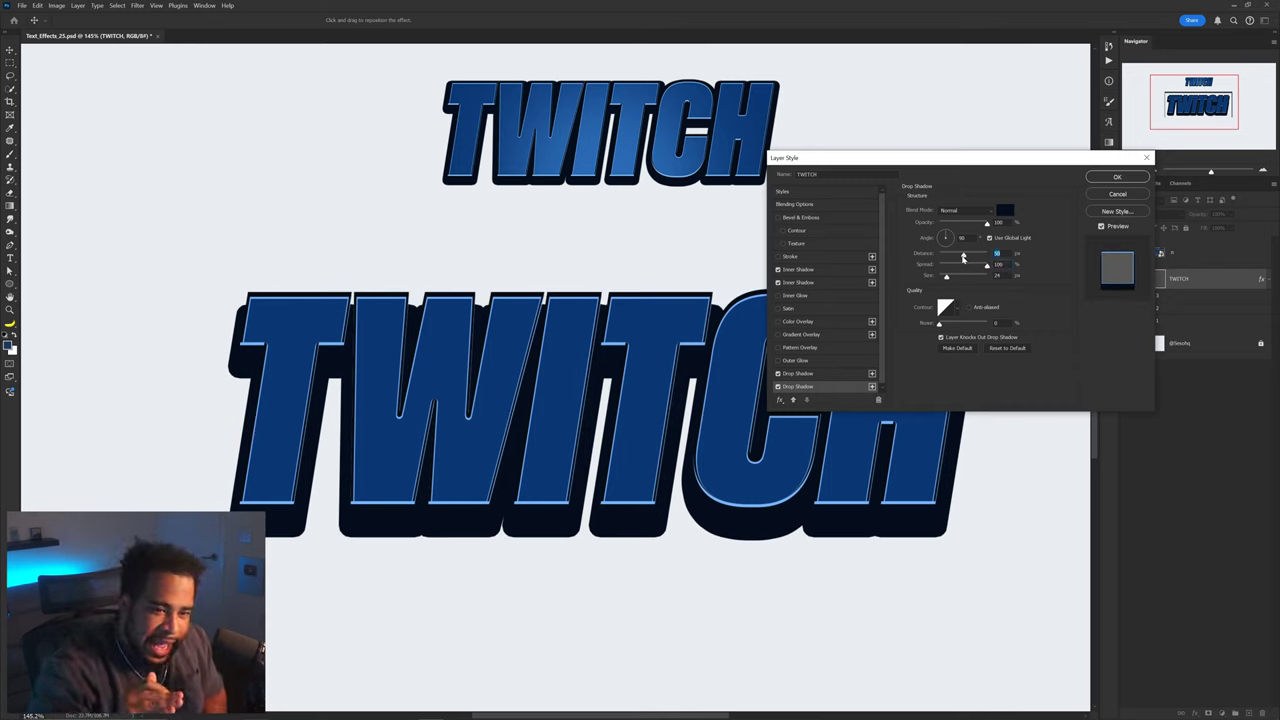
pyautogui.moveTo(963, 258)
pyautogui.mouseDown()
pyautogui.moveTo(939, 255)
pyautogui.moveTo(955, 279)
pyautogui.mouseUp()
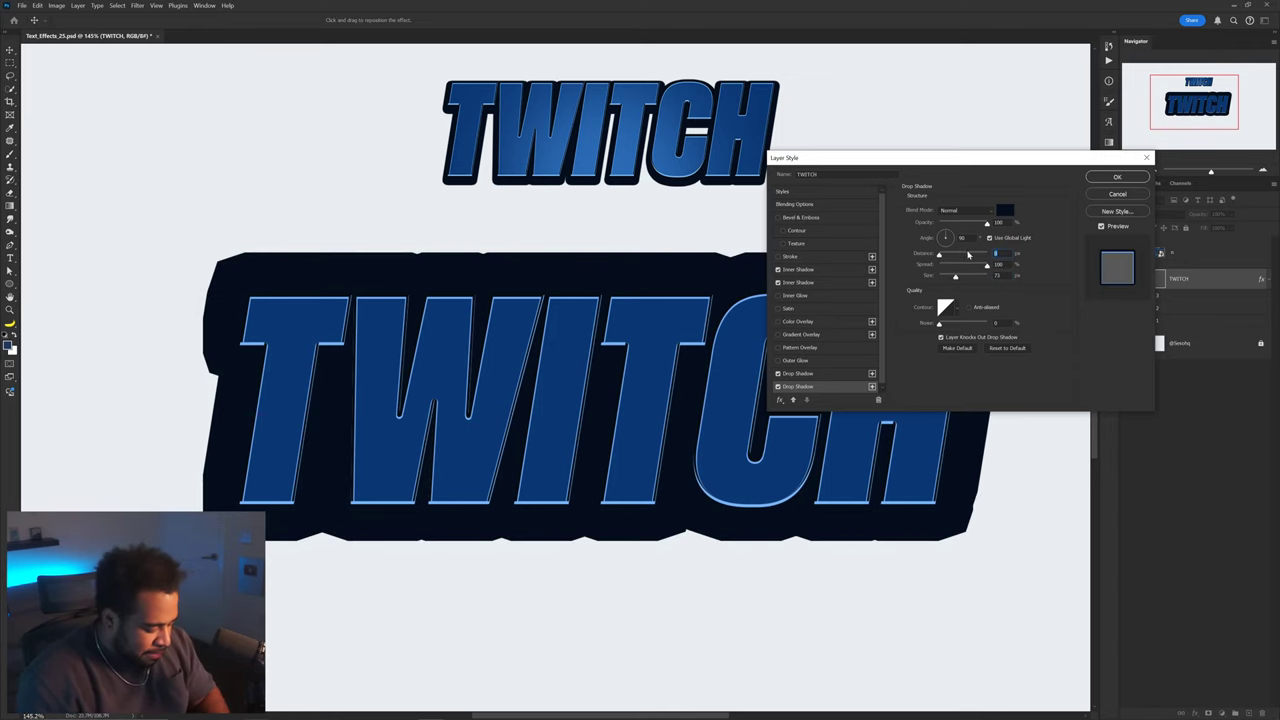
pyautogui.write('24')
pyautogui.moveTo(940, 276); pyautogui.dragTo(948, 277)
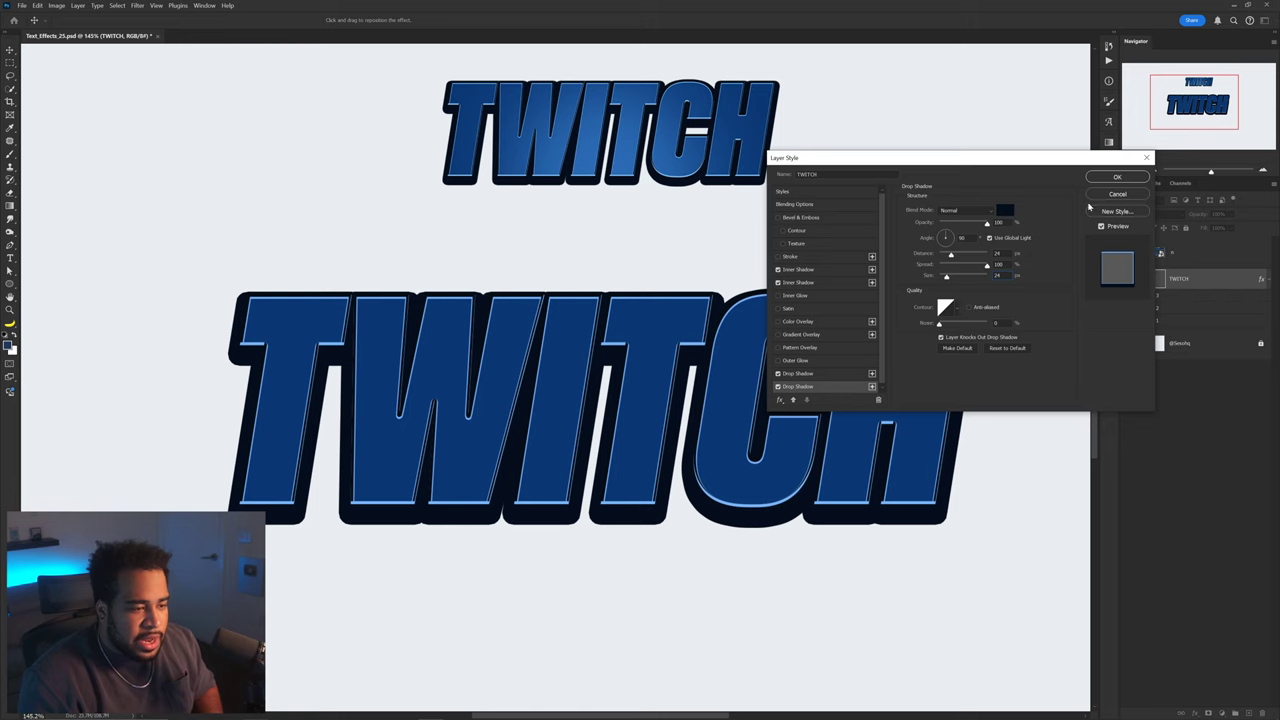
pyautogui.click(1117, 177)
# Add a new empty layer above the large TWITCH text and clip it to the text
pyautogui.scroll(-1, 688, 358)
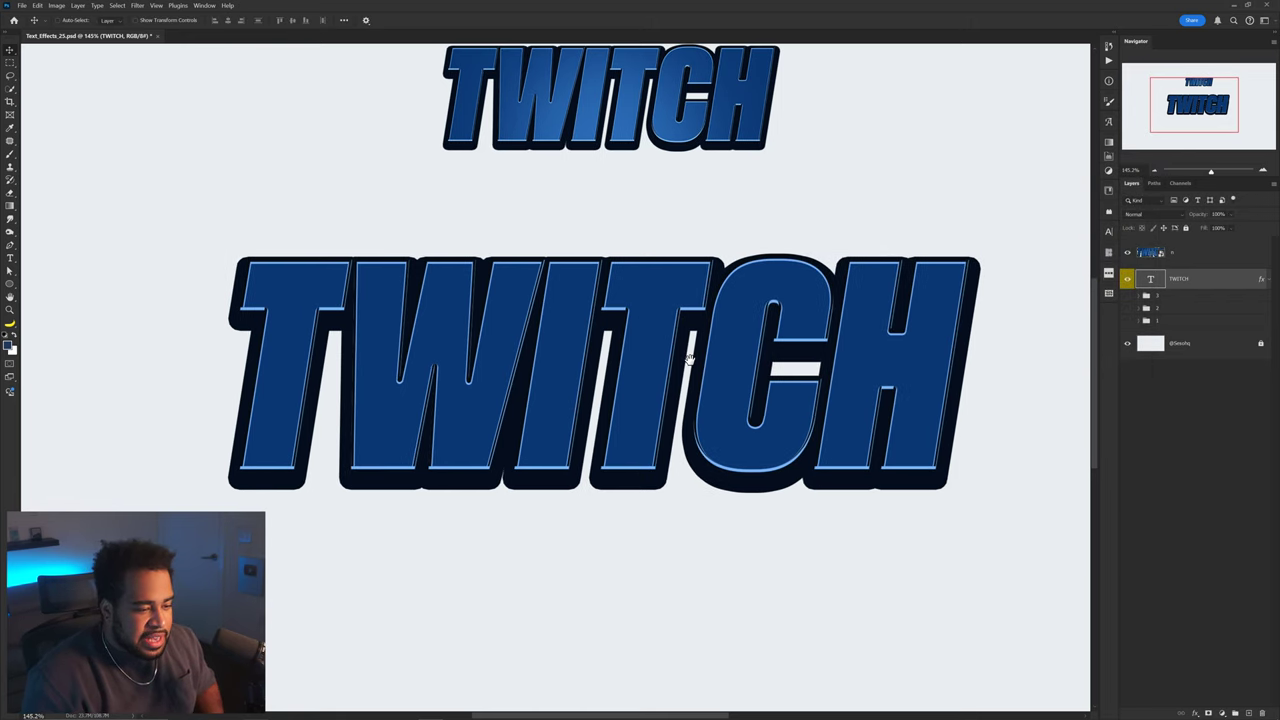
pyautogui.click(1248, 710)
pyautogui.keyDown('ctrl'); pyautogui.click(1182, 312); pyautogui.keyUp('ctrl')
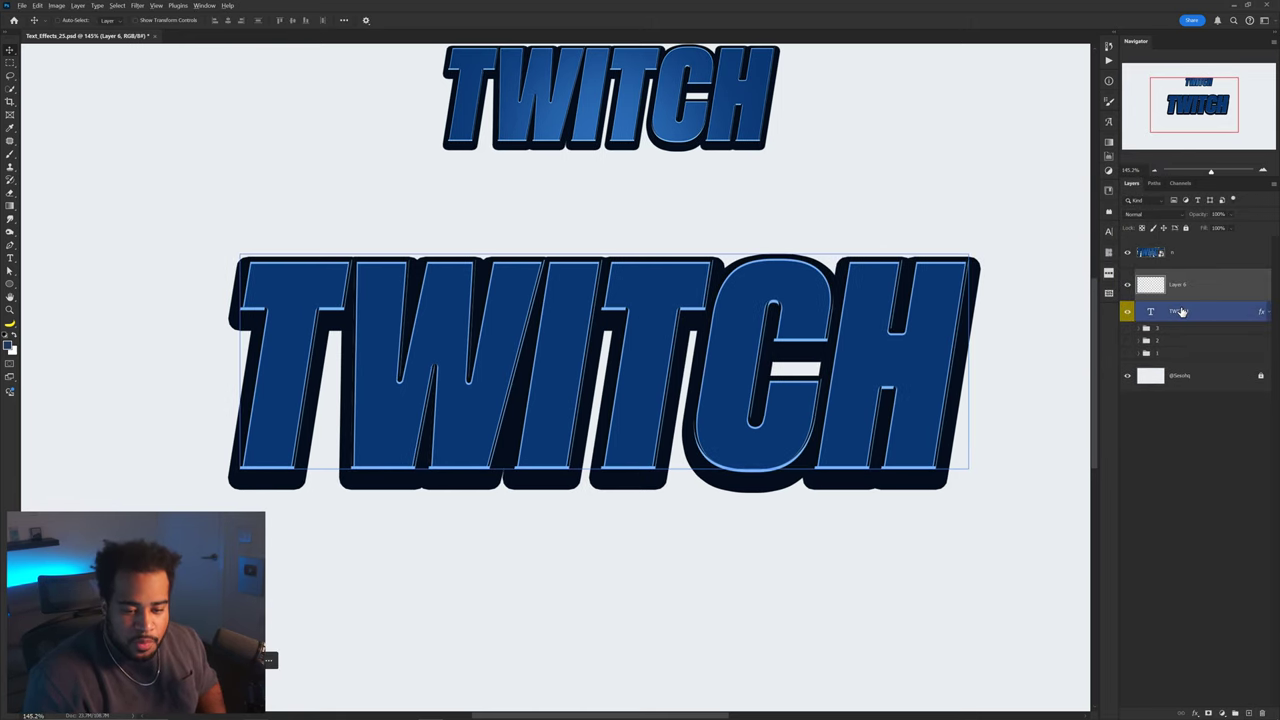
pyautogui.click(1190, 294)
# Choose the Brush tool and set the foreground color to a lighter, less saturated blue for painting the glow
pyautogui.press('b')
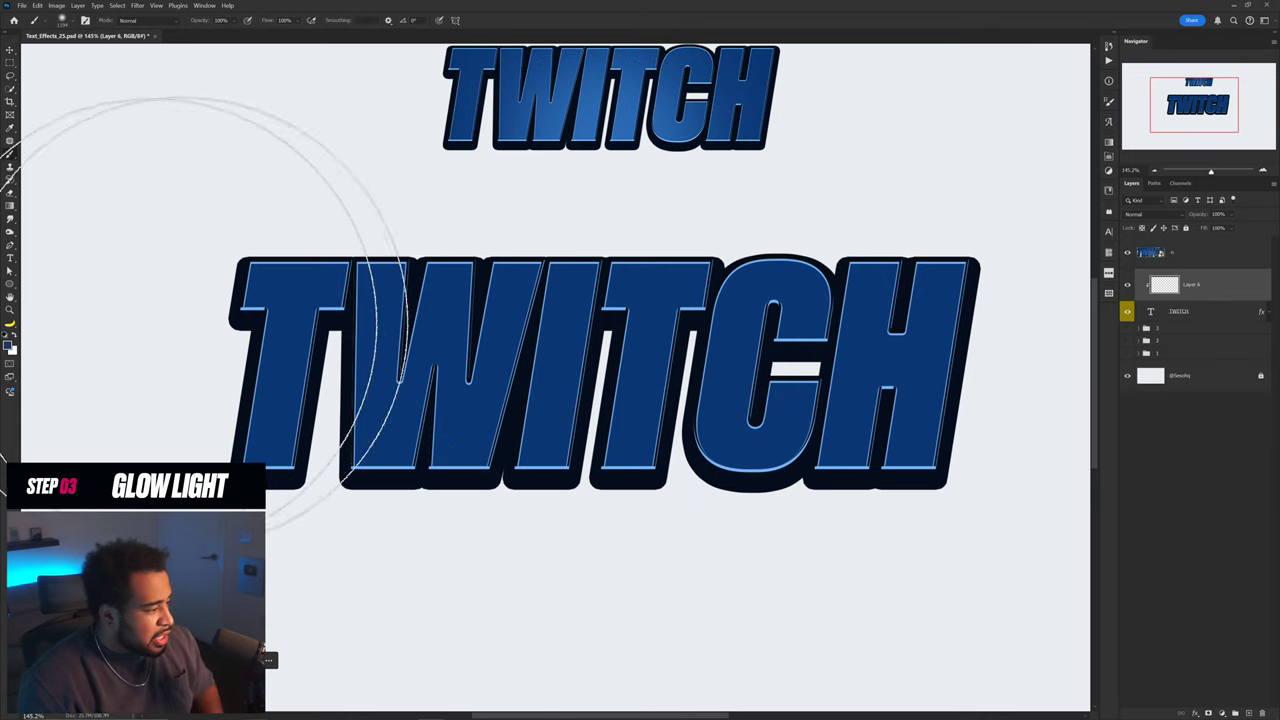
pyautogui.click(8, 345)
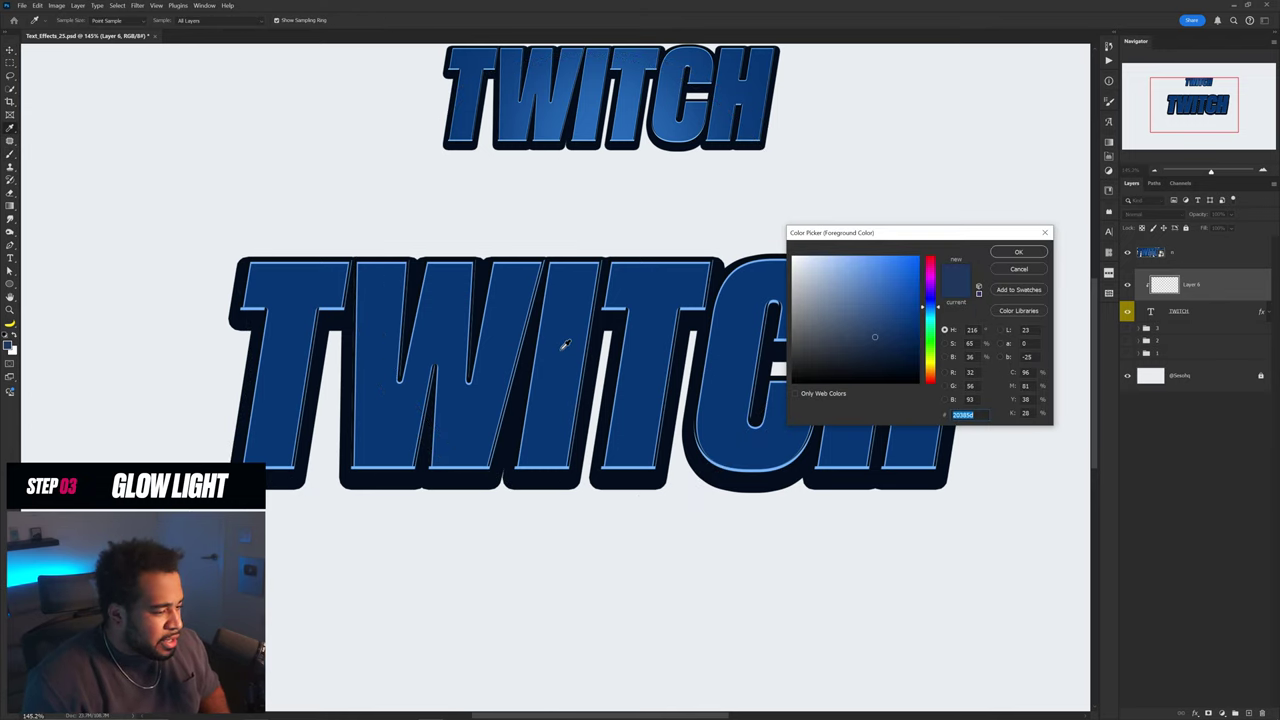
pyautogui.moveTo(810, 267)
pyautogui.mouseDown()
pyautogui.moveTo(821, 290)
pyautogui.moveTo(849, 289)
pyautogui.mouseUp()
pyautogui.press('Return')
# Resize the soft brush and paint a light blue glow along the lower middle of the large TWITCH text on the clipped layer
pyautogui.moveTo(597, 520)
pyautogui.keyDown('alt'); pyautogui.mouseDown()
pyautogui.moveTo(560, 514)
pyautogui.moveTo(634, 494)
pyautogui.moveTo(635, 448)
pyautogui.mouseUp(); pyautogui.keyUp('alt')
pyautogui.click(568, 499)
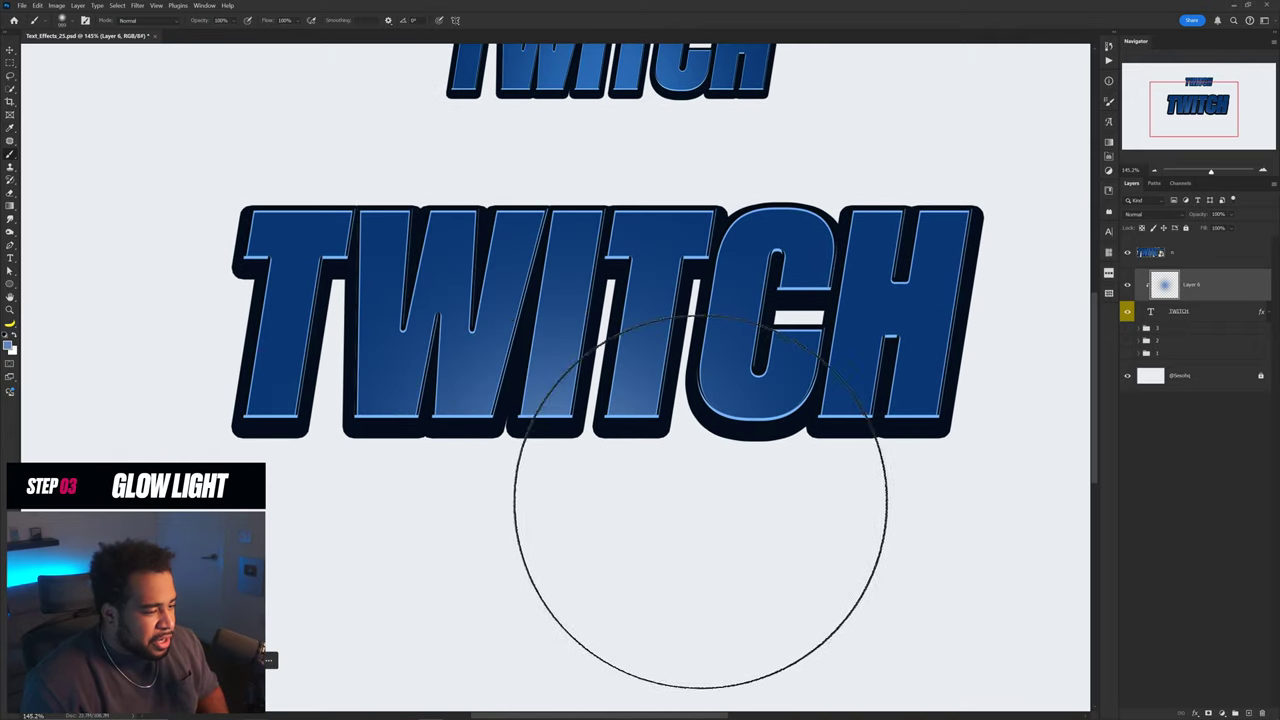
pyautogui.click(740, 524)
pyautogui.click(470, 510)
pyautogui.moveTo(746, 440); pyautogui.dragTo(750, 515)
# Raise the glow layer's saturation with Hue/Saturation so the painted light is a more vivid blue
pyautogui.press('v')
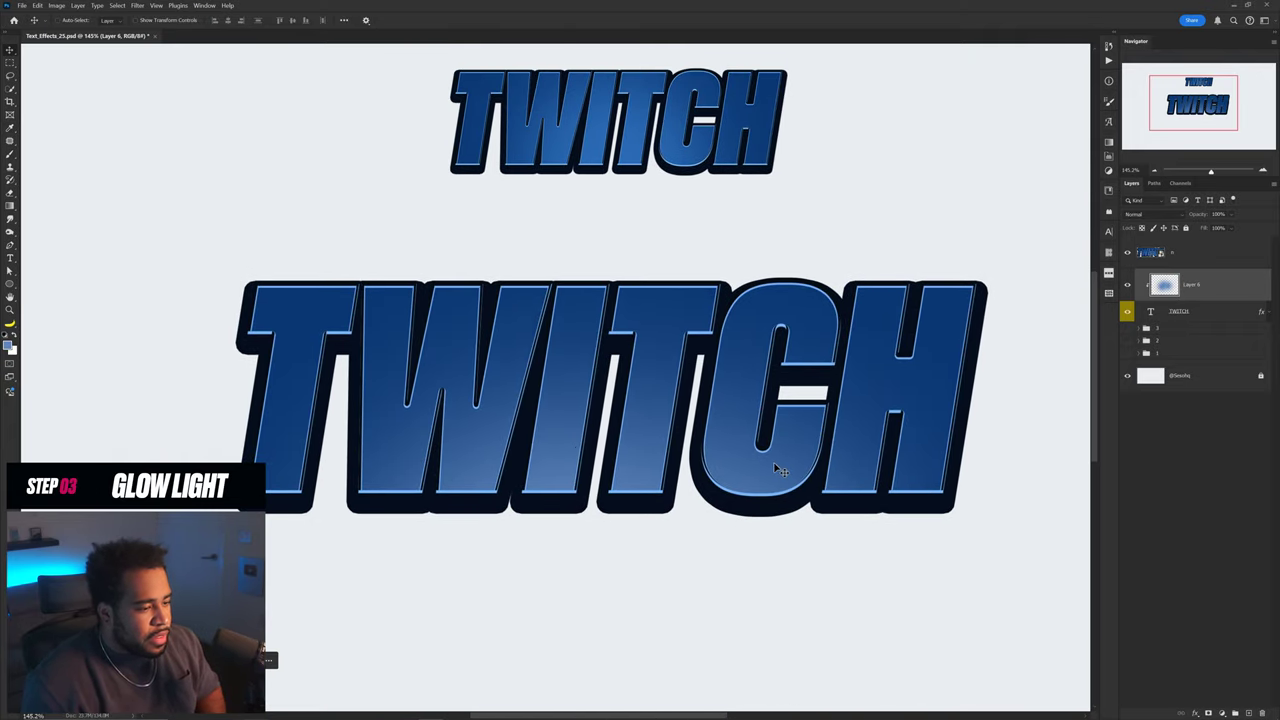
pyautogui.hotkey('ctrl', 'u')
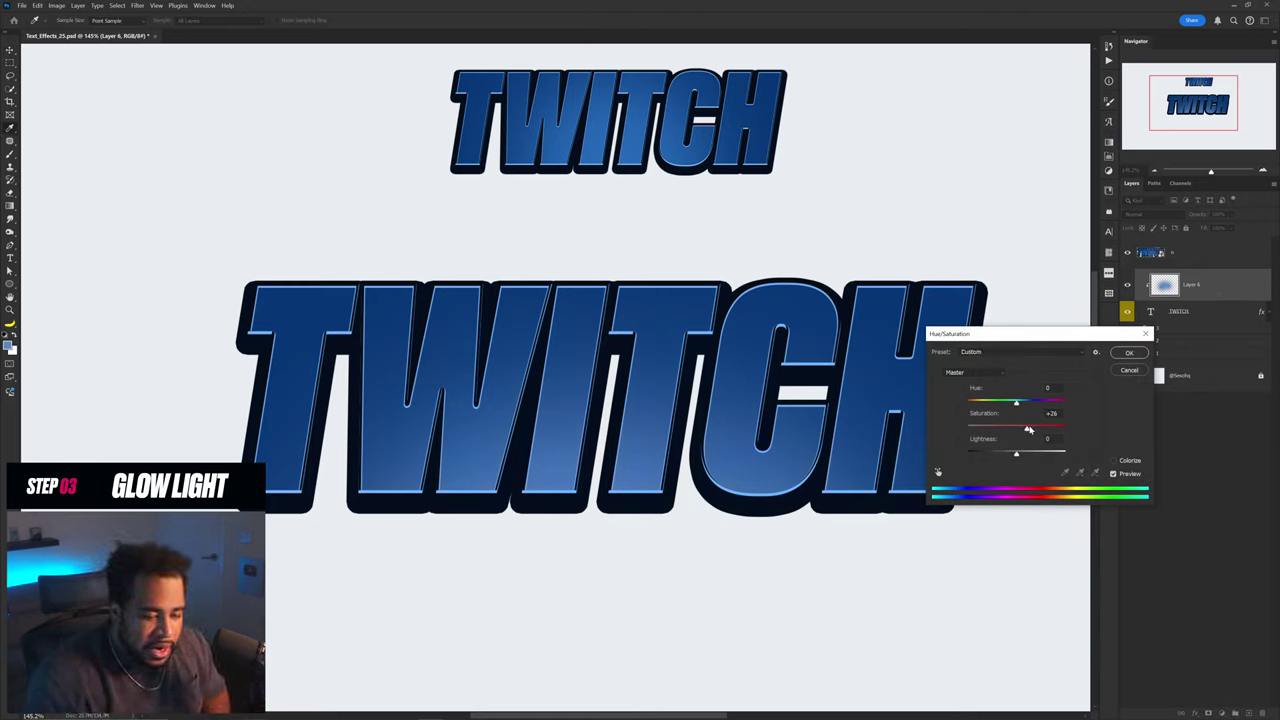
pyautogui.moveTo(1048, 436); pyautogui.dragTo(1048, 436)
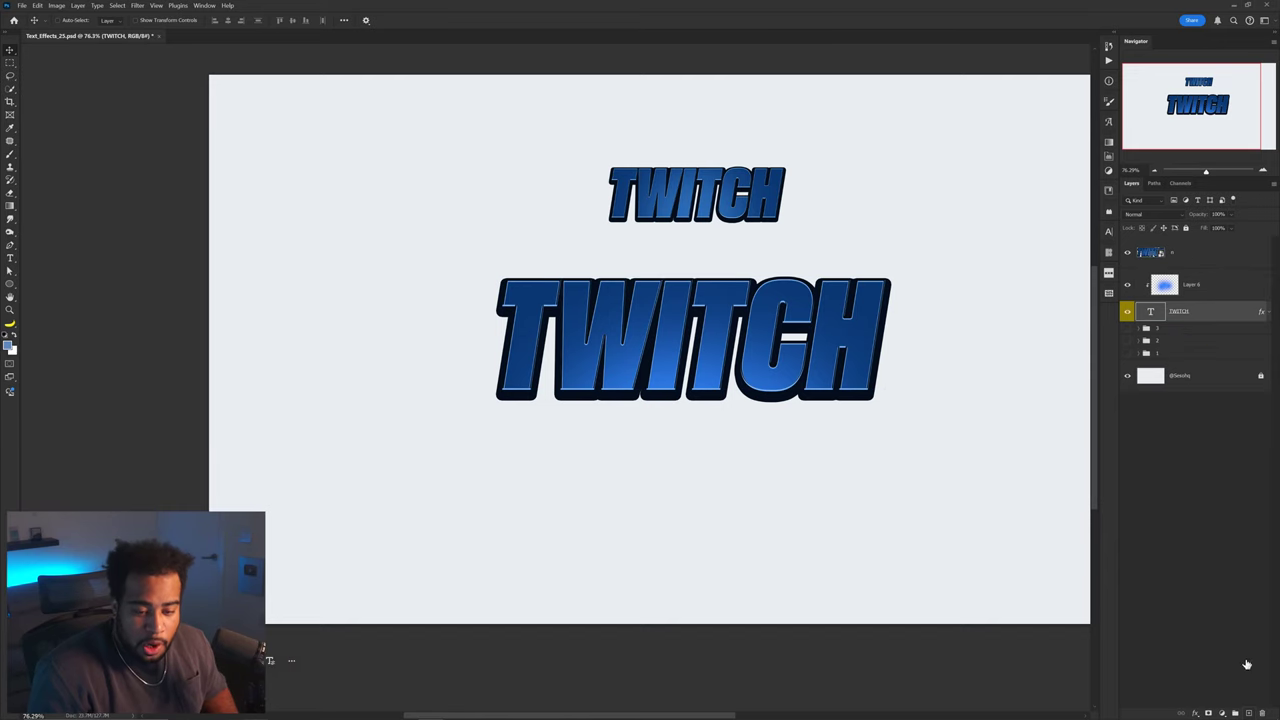
# Add a new empty layer and place it beneath the large TWITCH text layer
pyautogui.click(1248, 712)
pyautogui.moveTo(1191, 326); pyautogui.dragTo(1190, 352)
# Trace a sharp-cornered Pen path around the outside of the large TWITCH lettering's dark shadow and convert it to a selection
pyautogui.press('p')
pyautogui.scroll(4, 495, 288)
pyautogui.scroll(-2, 529, 289)
pyautogui.click(546, 146)
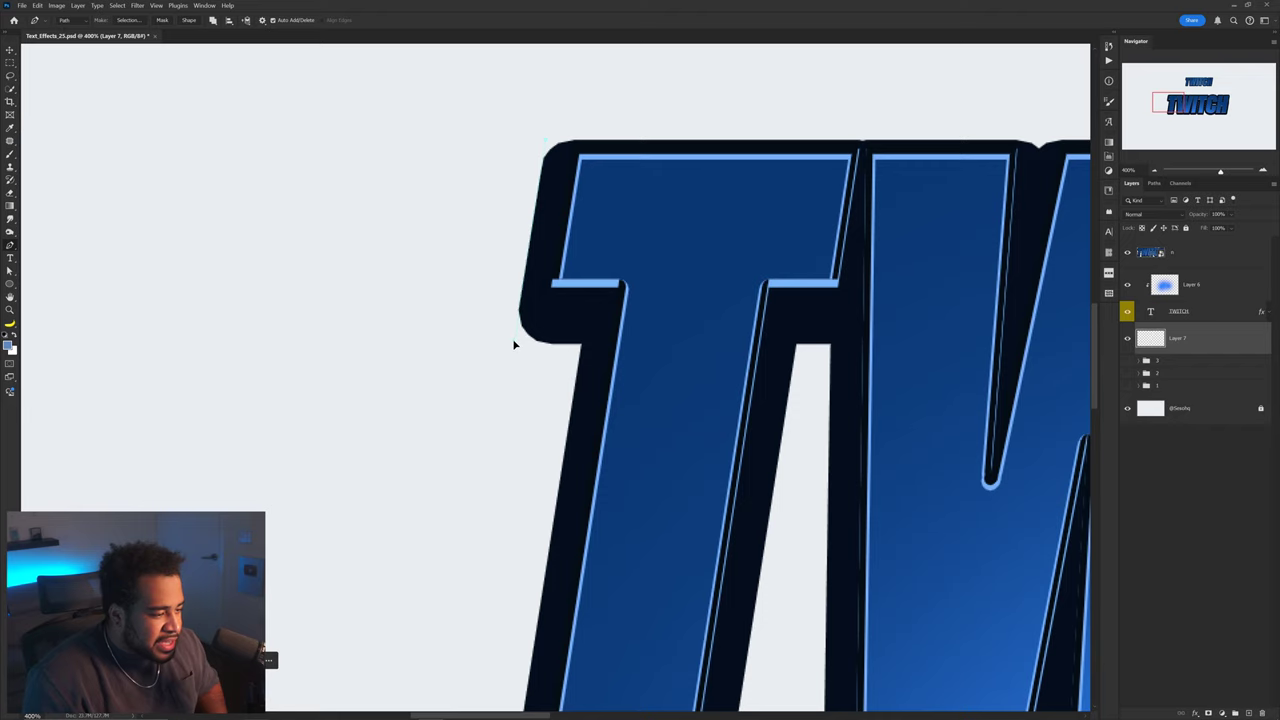
pyautogui.moveTo(582, 341); pyautogui.dragTo(585, 342)
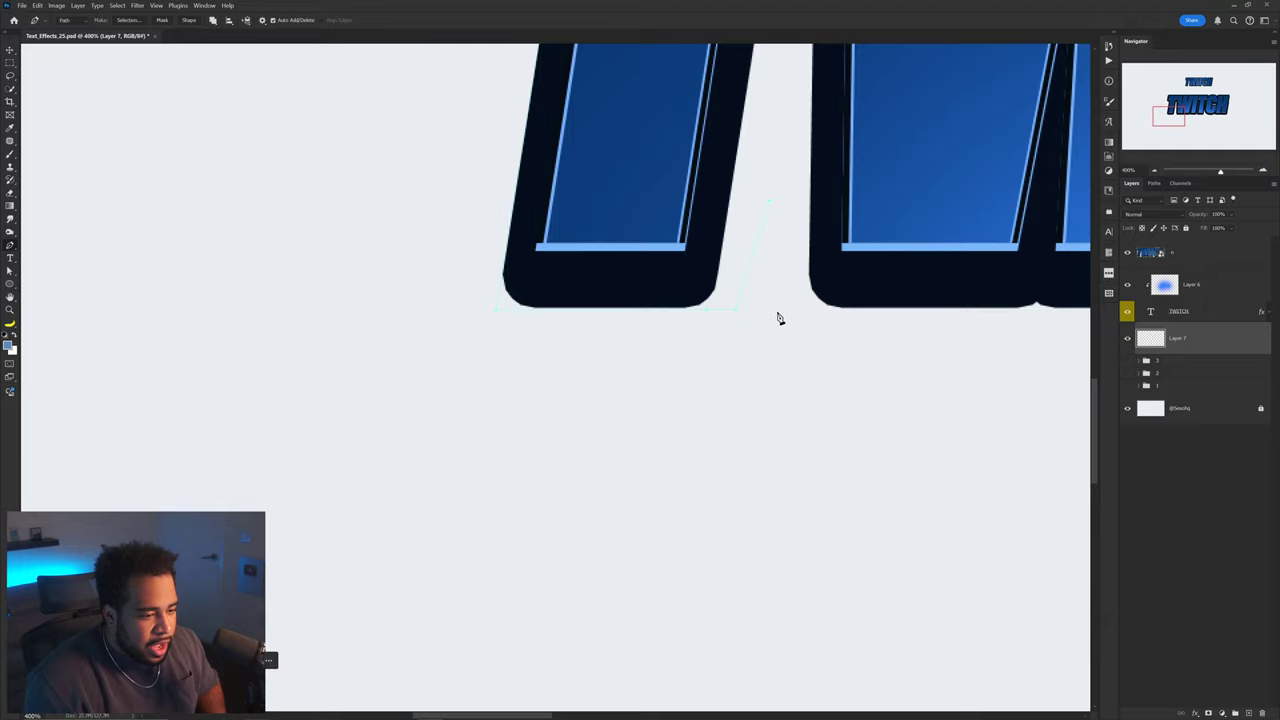
pyautogui.hscroll(3, 778, 318)
pyautogui.hscroll(3, 892, 311)
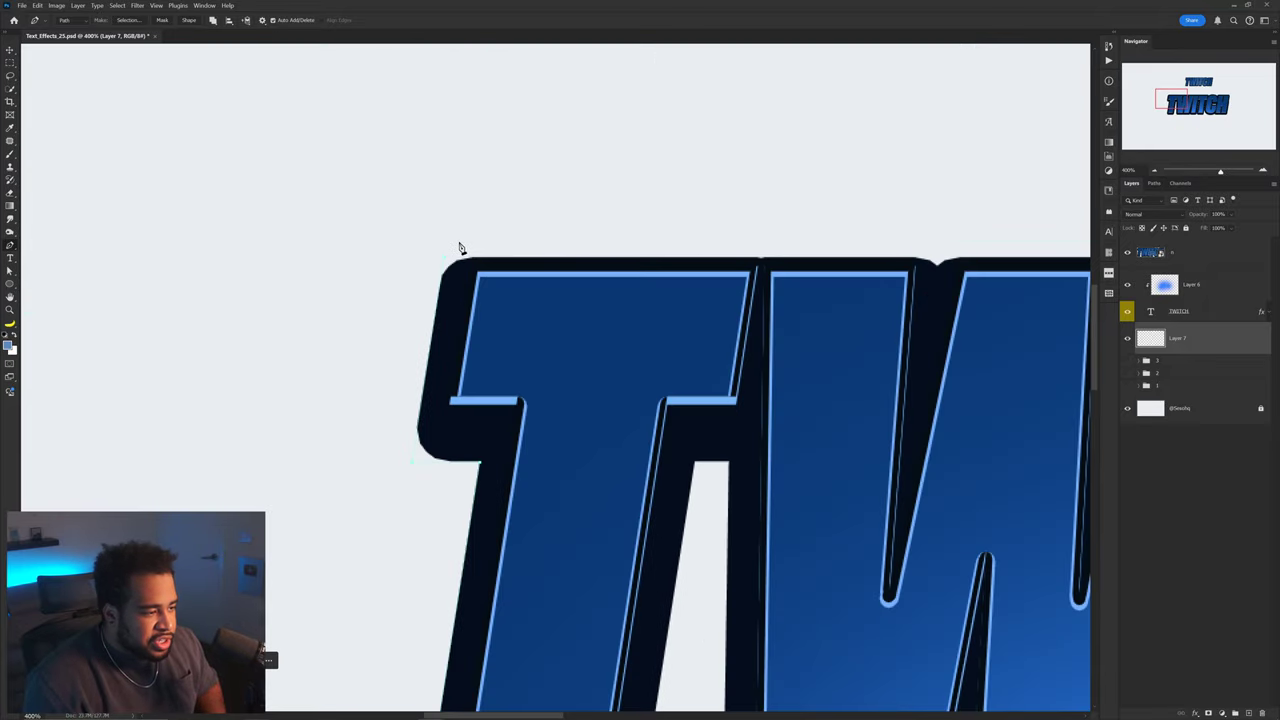
pyautogui.click(459, 242)
pyautogui.scroll(3, 452, 247)
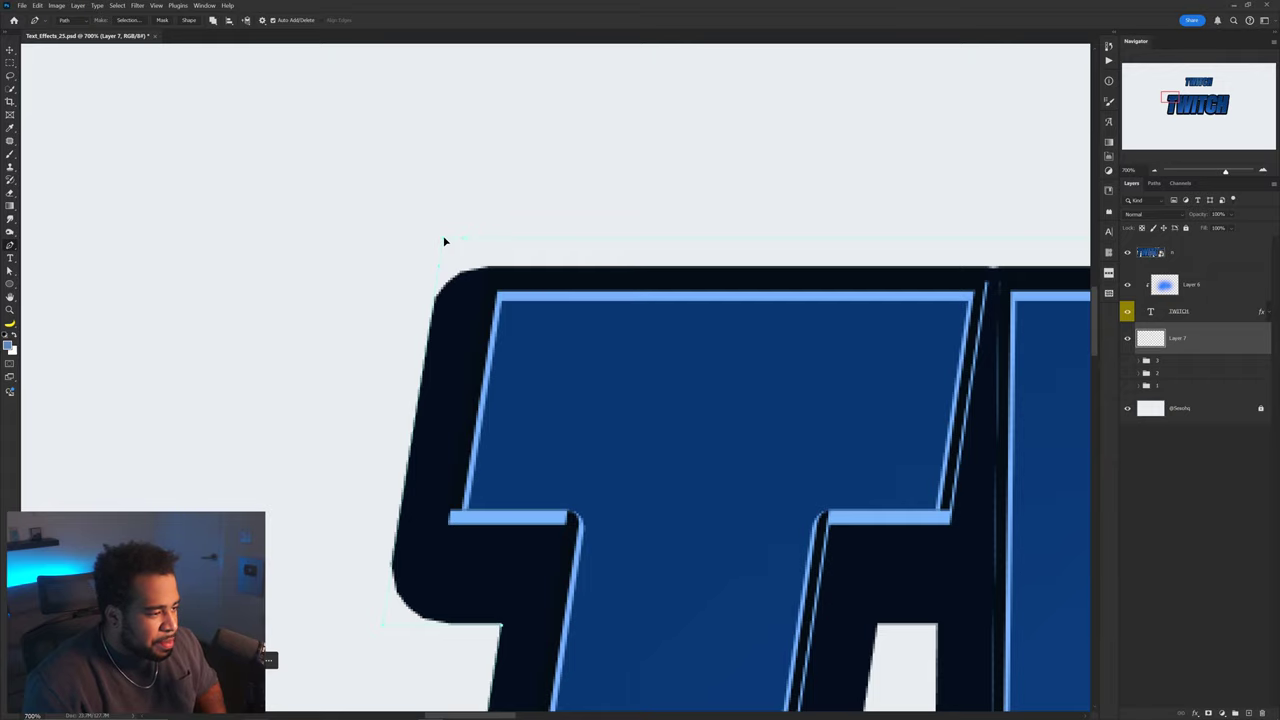
pyautogui.scroll(-5, 491, 211)
pyautogui.hotkey('ctrl', 'Return')
pyautogui.moveTo(717, 216); pyautogui.dragTo(623, 248)
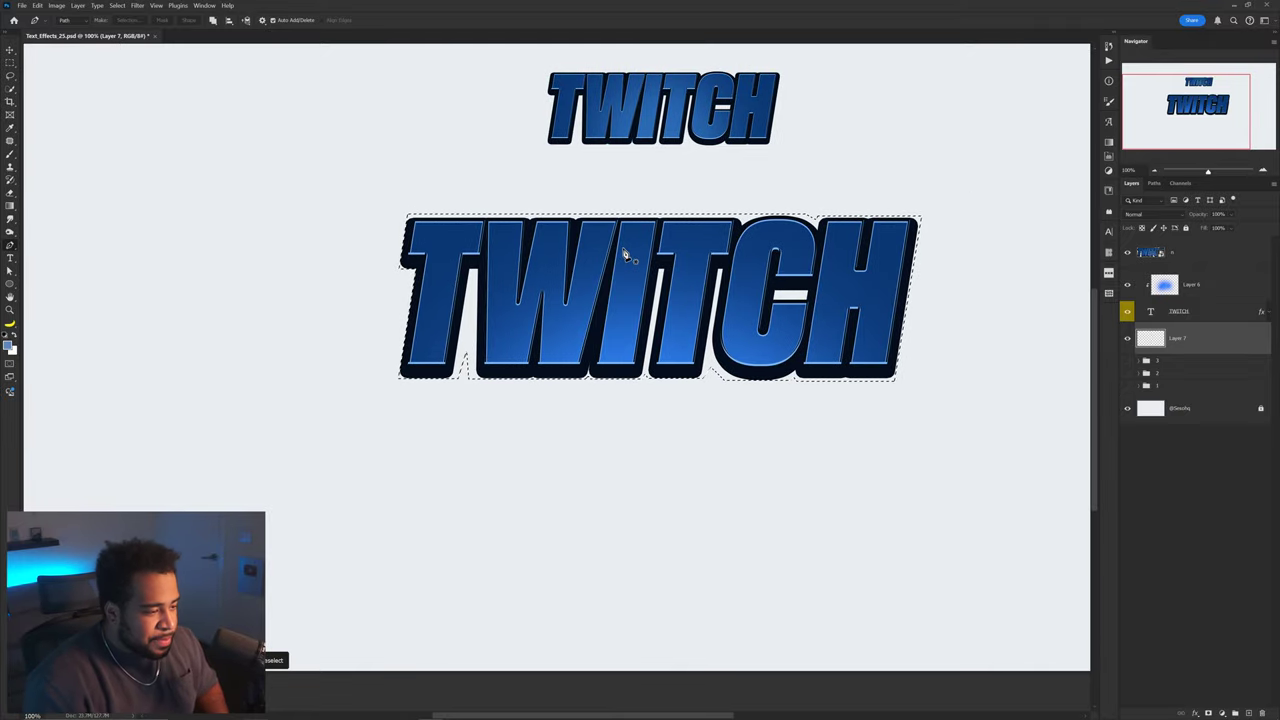
# Sample the text's dark navy shadow color (030e1d), fill the selection with it on the layer beneath the text, and deselect
pyautogui.click(9, 344)
pyautogui.click(482, 254)
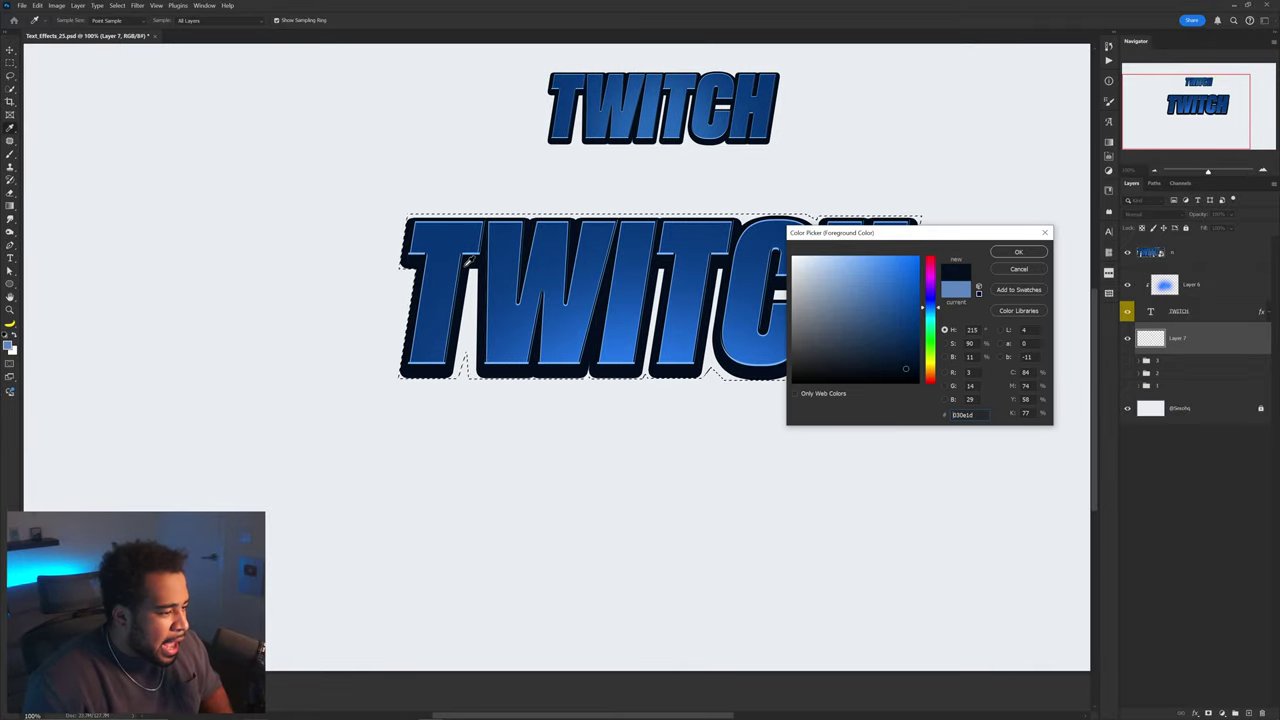
pyautogui.click(1012, 254)
pyautogui.hotkey('alt', 'BackSpace')
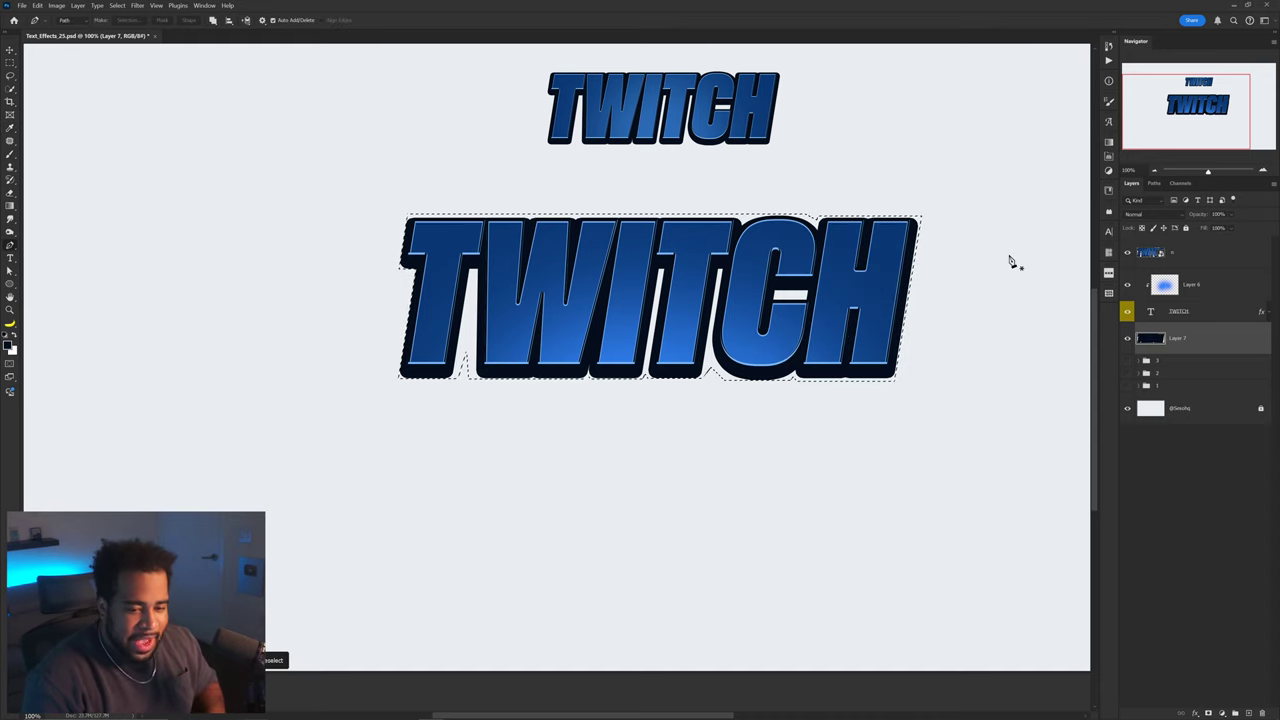
pyautogui.hotkey('ctrl', 'd')
pyautogui.press('v')
pyautogui.scroll(-1, 890, 206)
pyautogui.moveTo(900, 200); pyautogui.dragTo(899, 311)
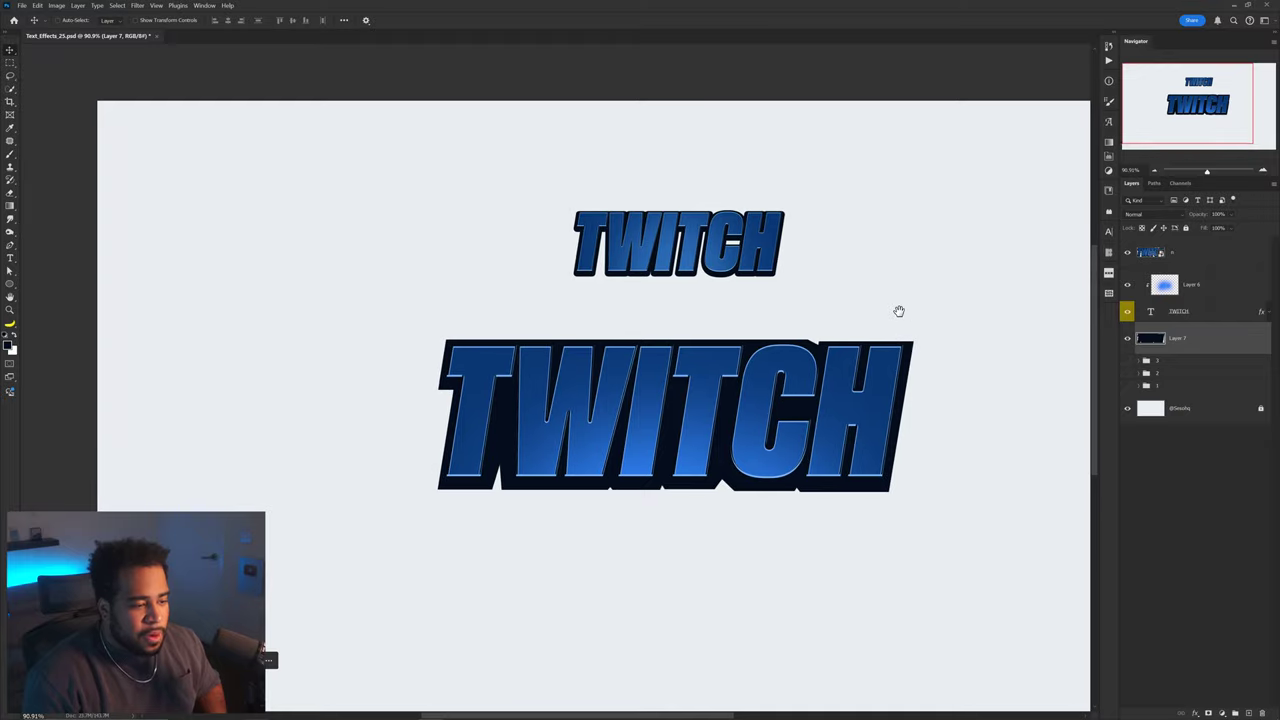